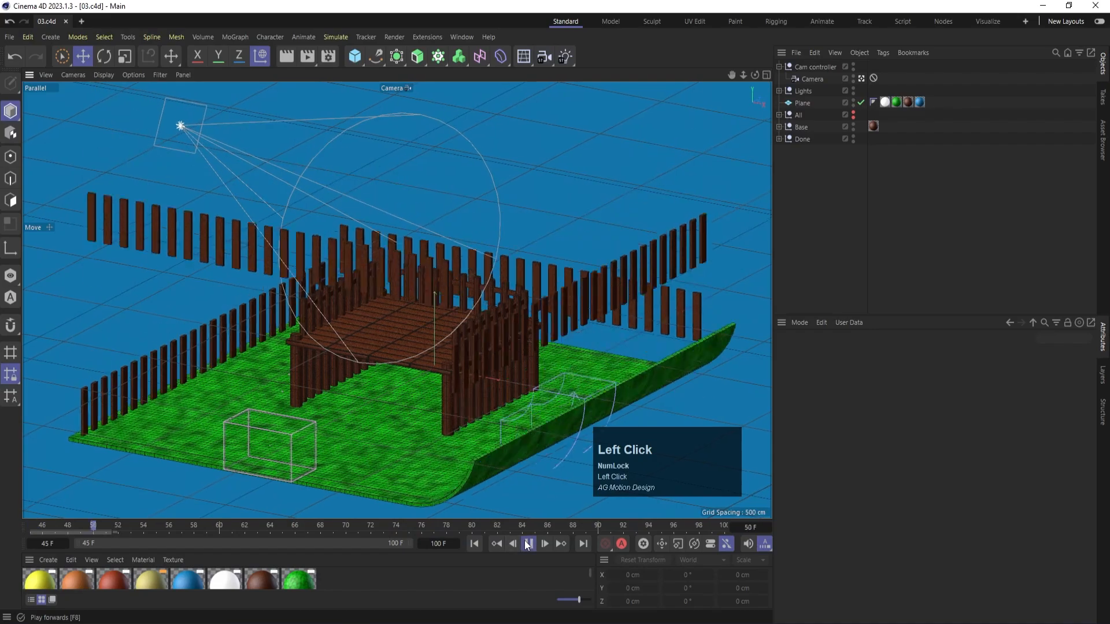
Stop the playback and set the timeline's end to frame 120.
left_click(527, 544)
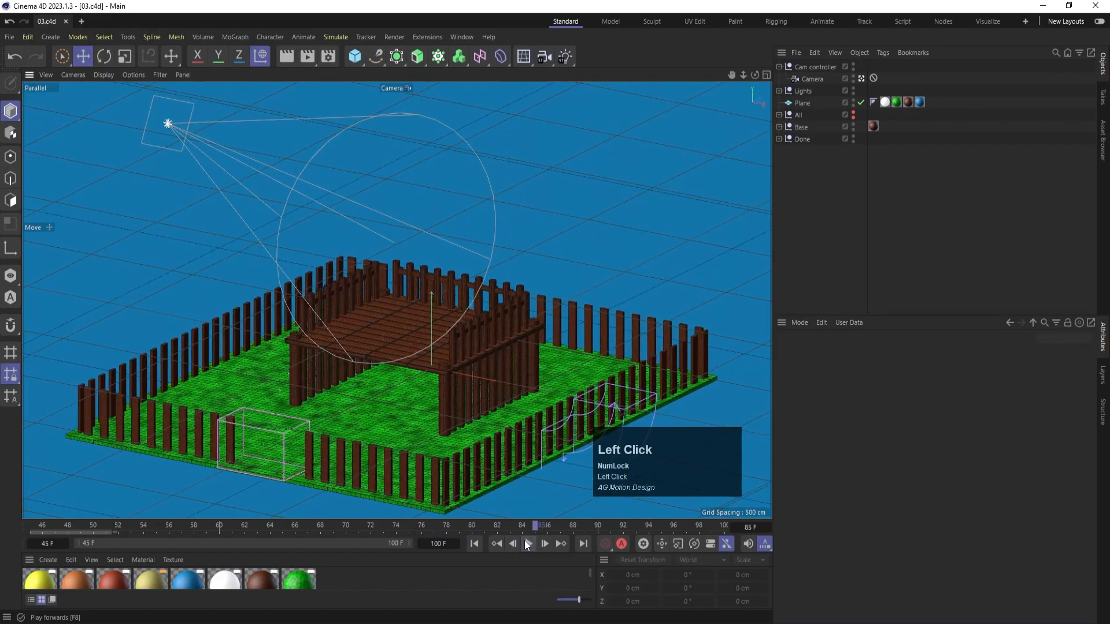
left_click(438, 543)
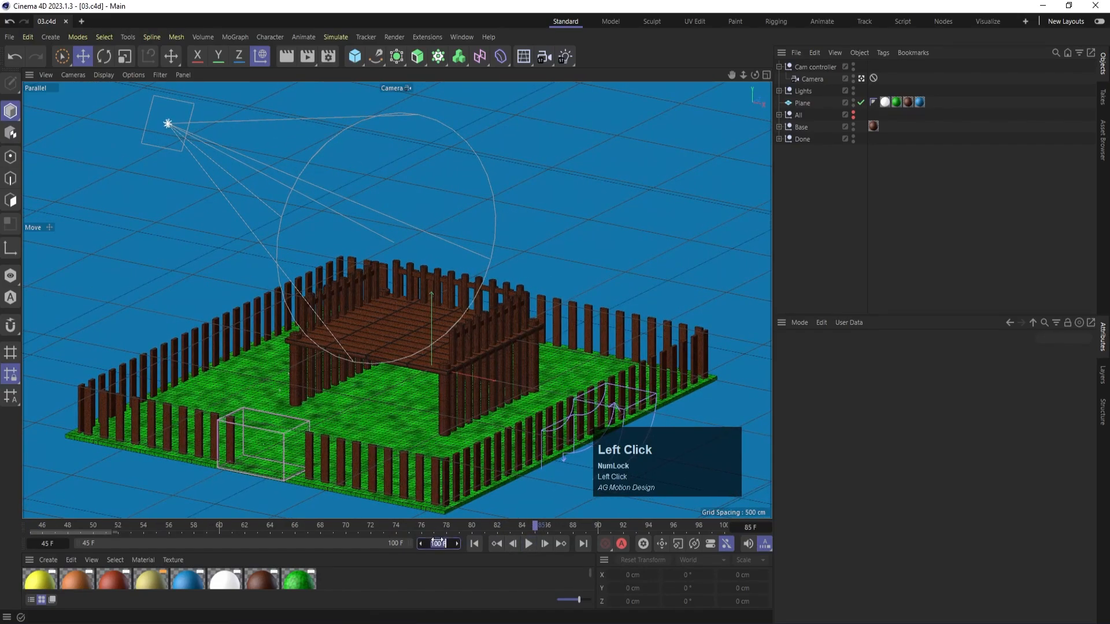
key("Return")
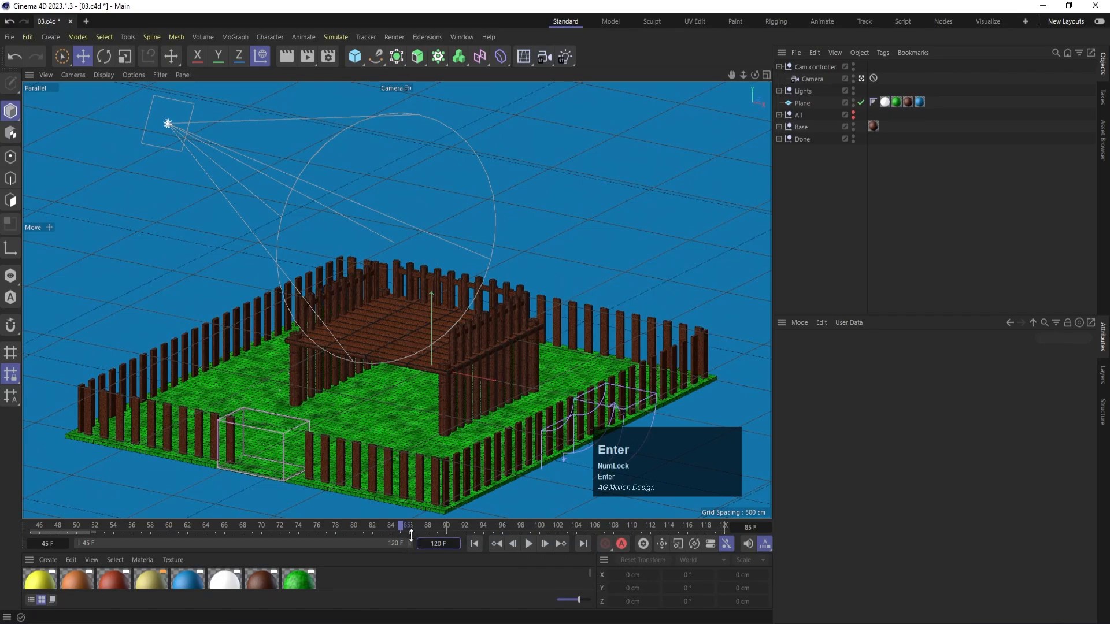
Play the fence and ground animation from frame 45, stop it, and return to frame 45.
left_click_drag(400, 529, 31, 526)
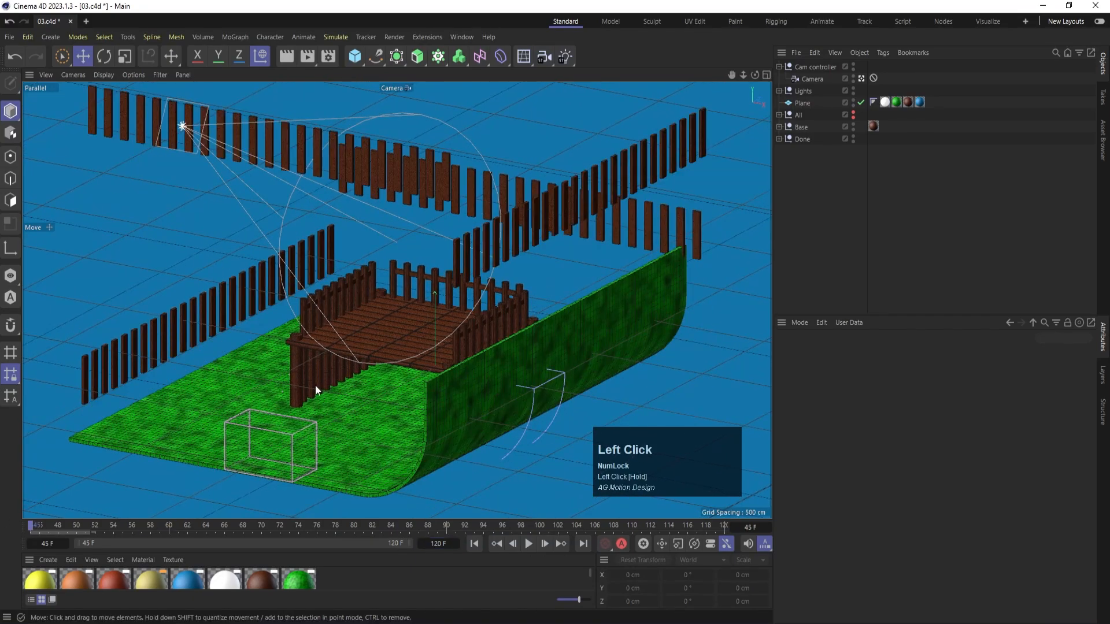
left_click(529, 544)
left_click(531, 544)
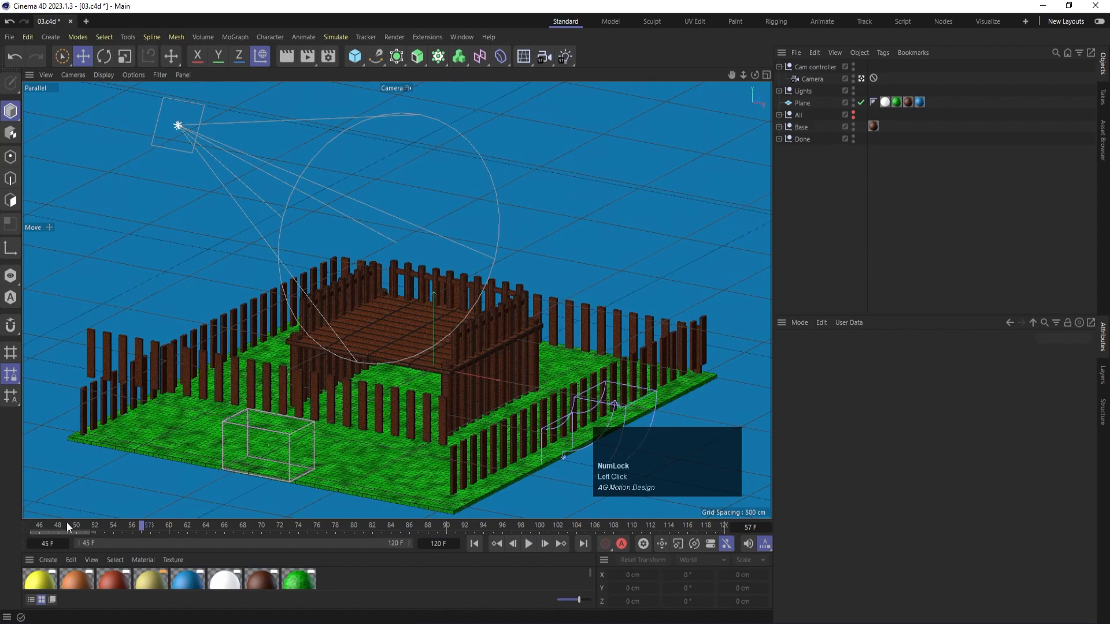
left_click_drag(67, 522, 32, 526)
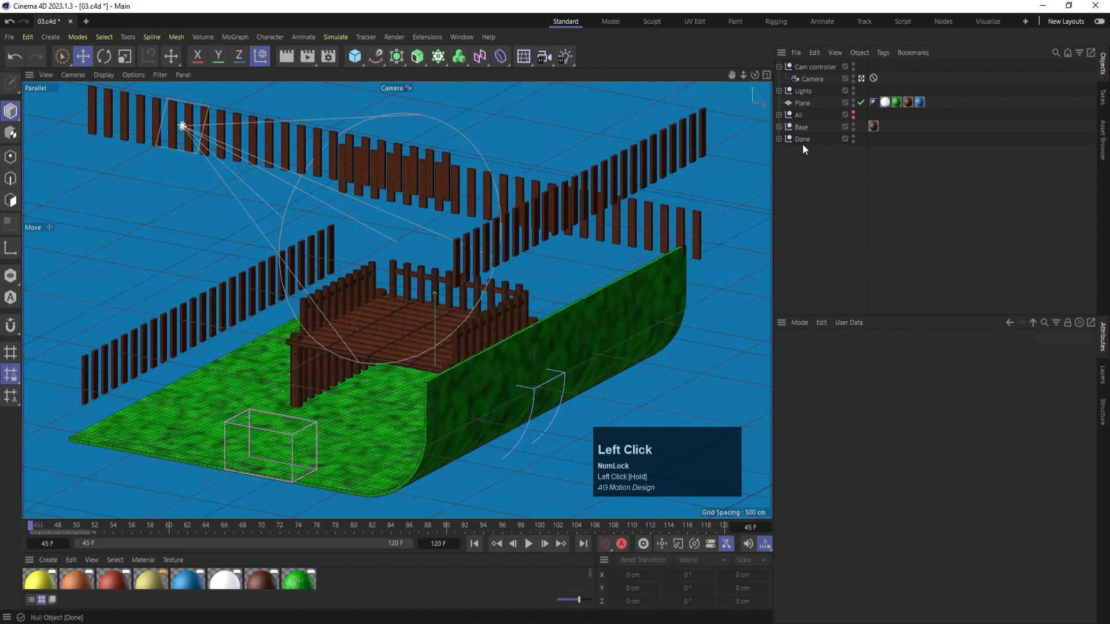
Expand the Base group and examine which deck parts its cubes, cloners and cylinders represent.
left_click(779, 126)
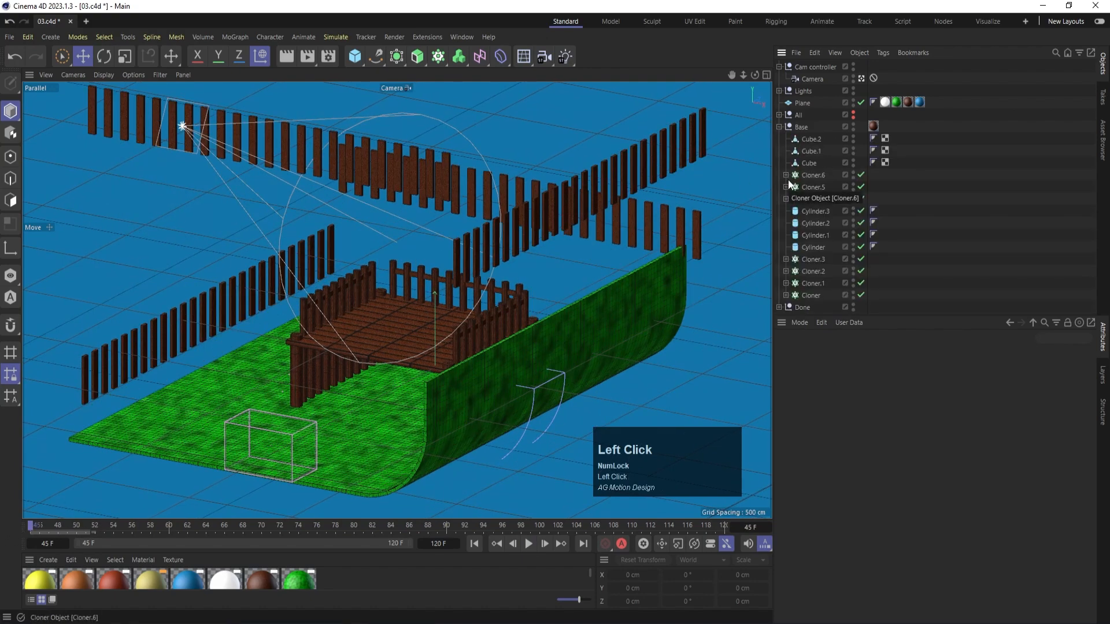
left_click(808, 164)
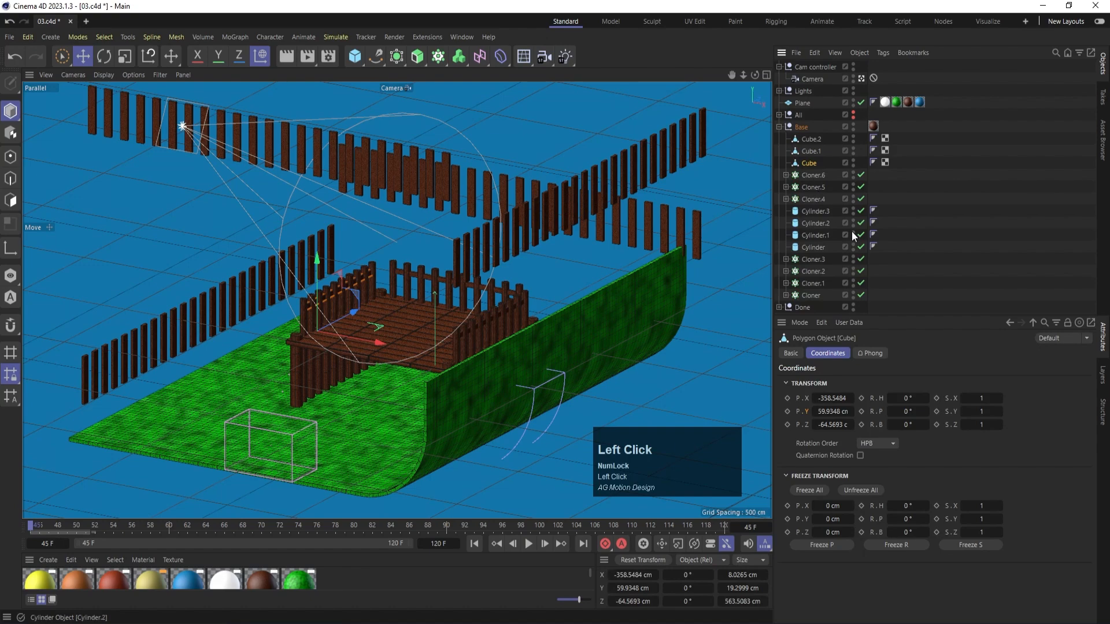
left_click(811, 152)
left_click(809, 138)
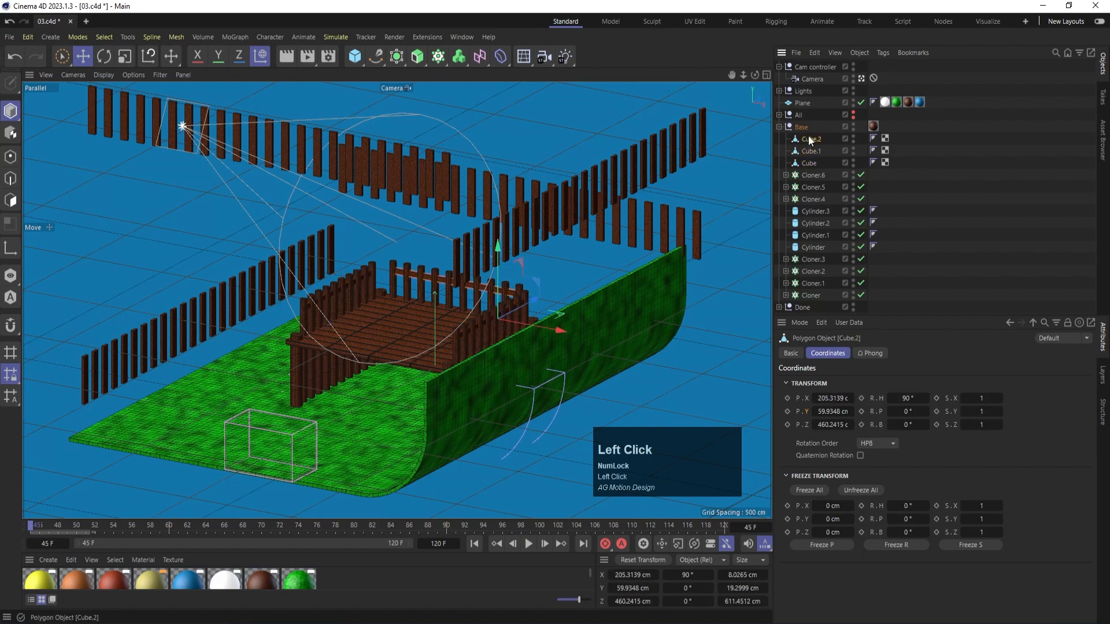
left_click(807, 197)
left_click(814, 182, "ctrl")
left_click(807, 170)
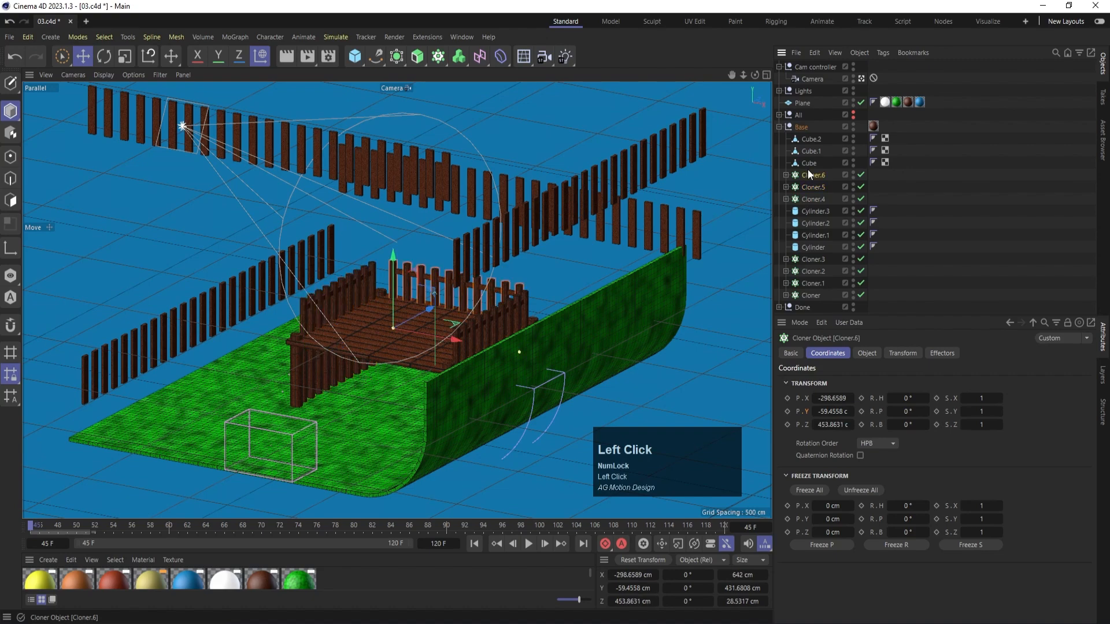
left_click(814, 211)
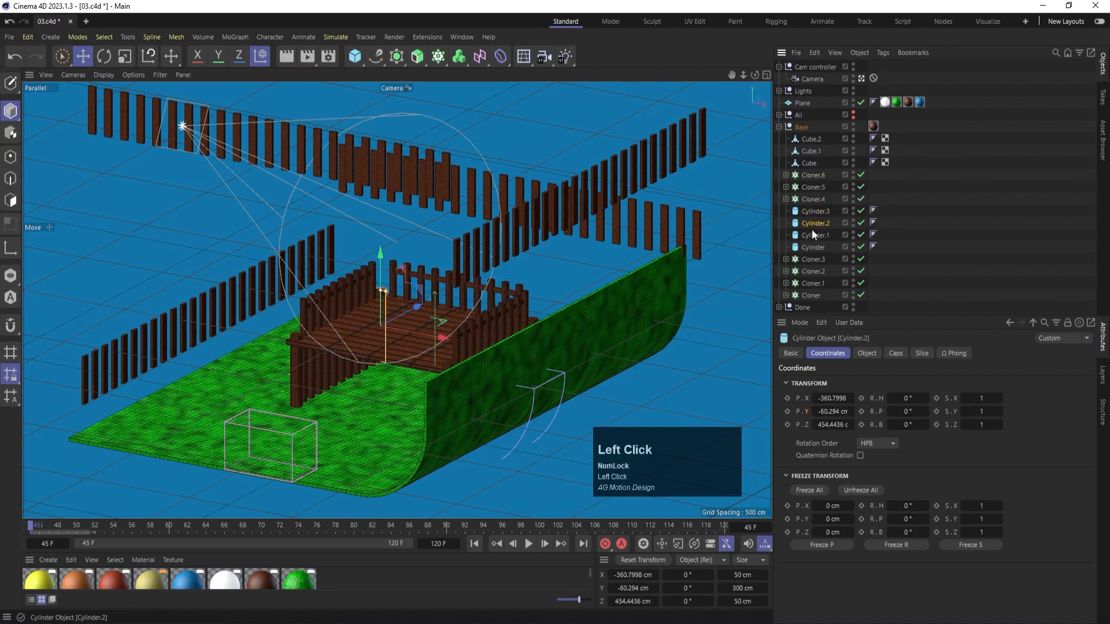
left_click(812, 236)
left_click(812, 245)
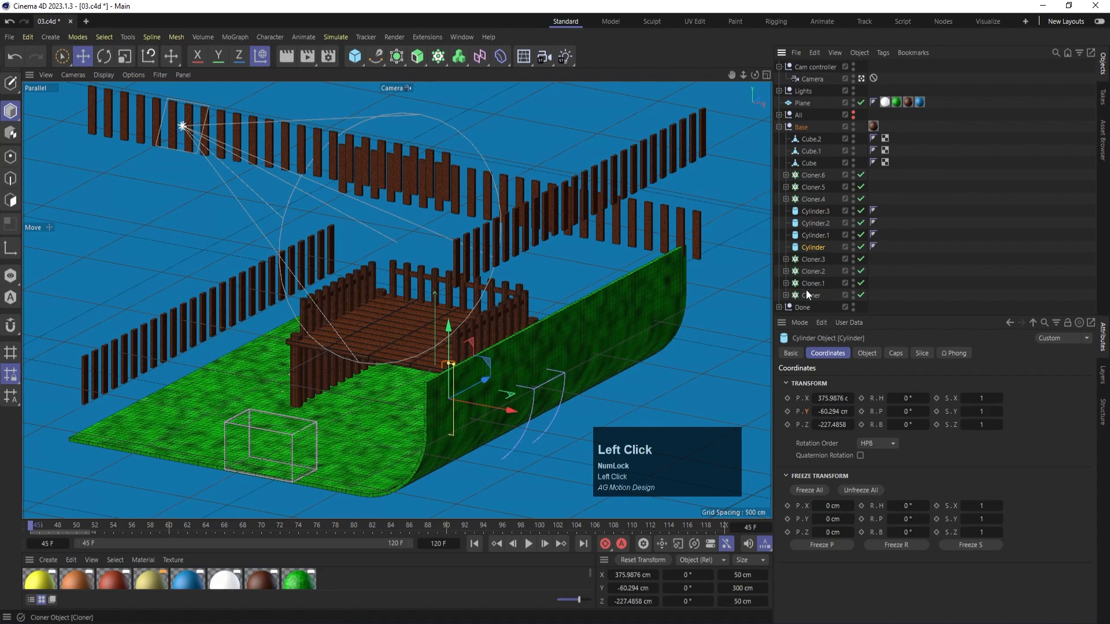
left_click(807, 292)
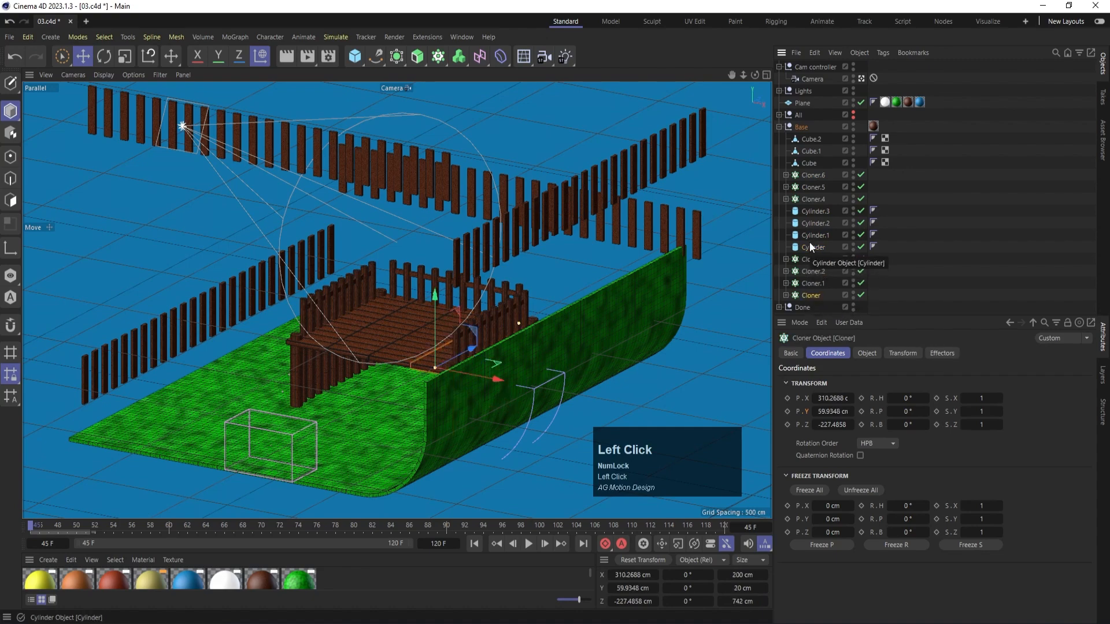
left_click(293, 376)
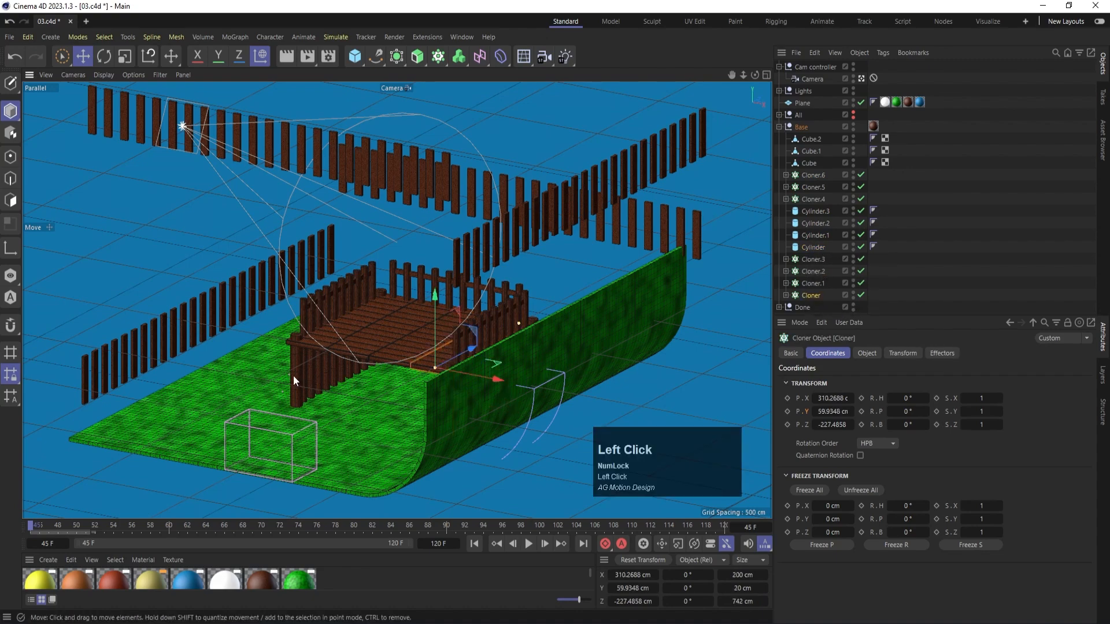
Group the four cylinders of the Base group under a null named Base 01.
left_click(813, 249, "shift")
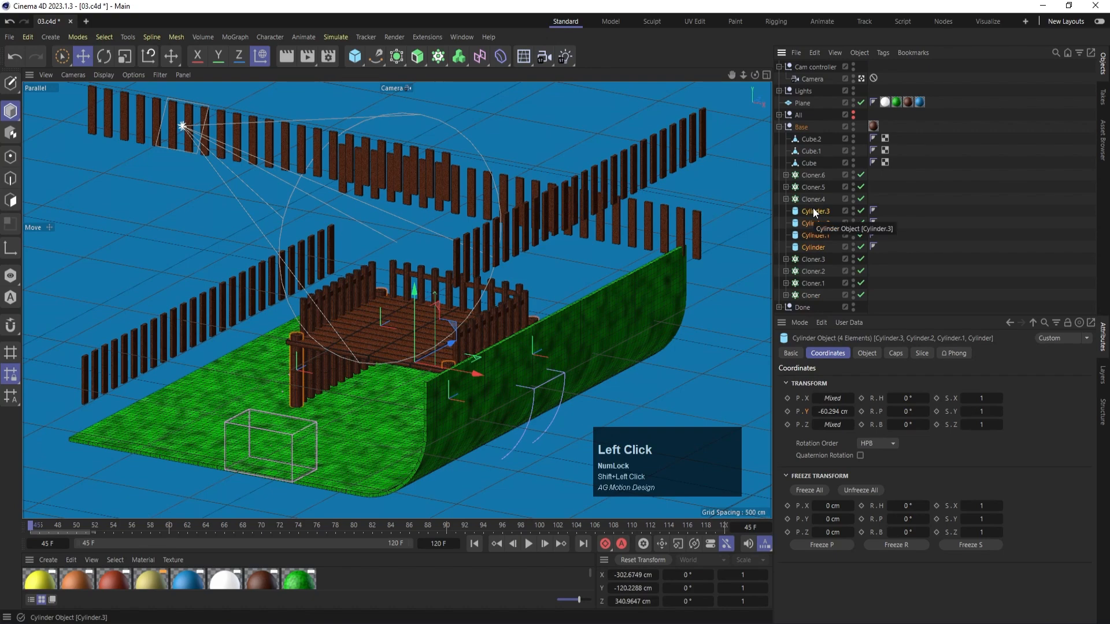
key("alt+g")
double_click(809, 212)
type("Ba")
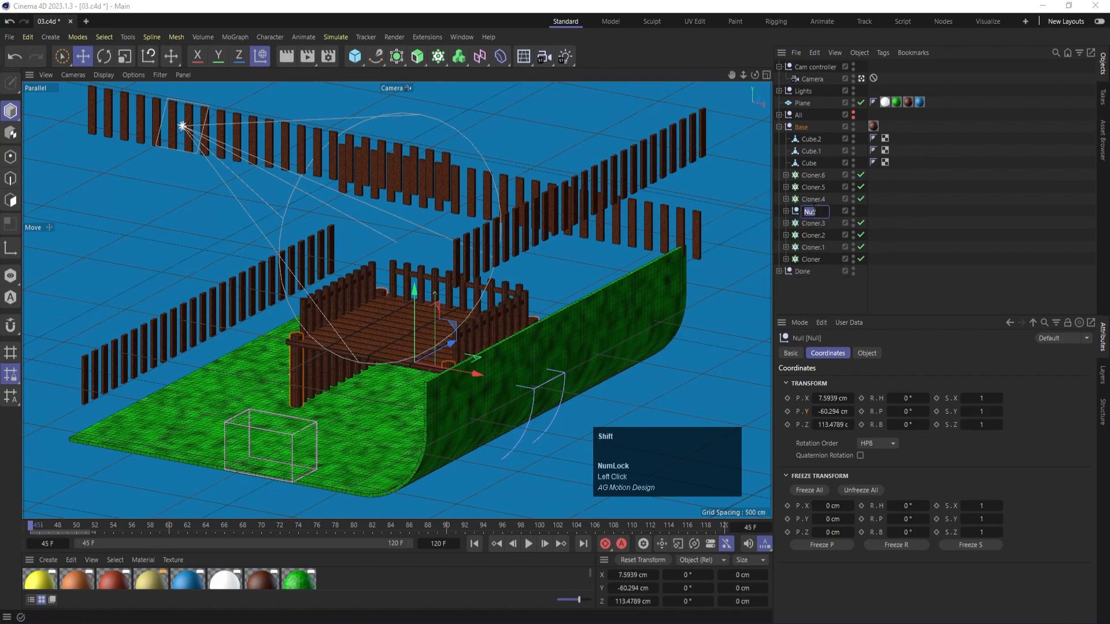
type("se 01")
key("Return")
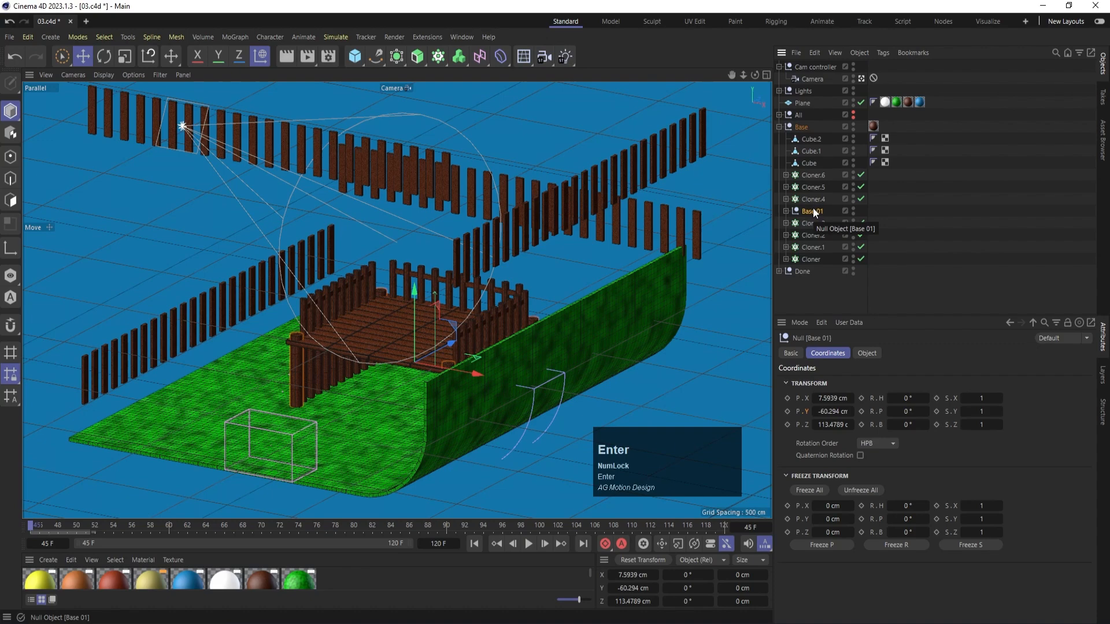
Group Cloner, Cloner.1, Cloner.2 and Cloner.3 under a null named Base 02.
left_click(803, 260)
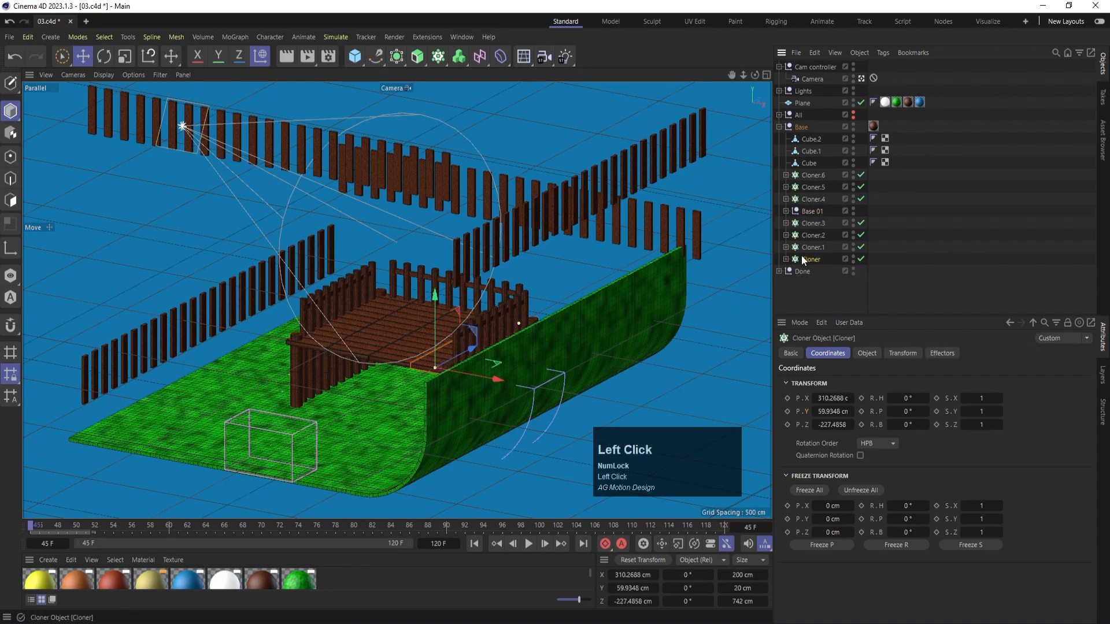
left_click(812, 223, "shift")
key("alt+g")
double_click(813, 223)
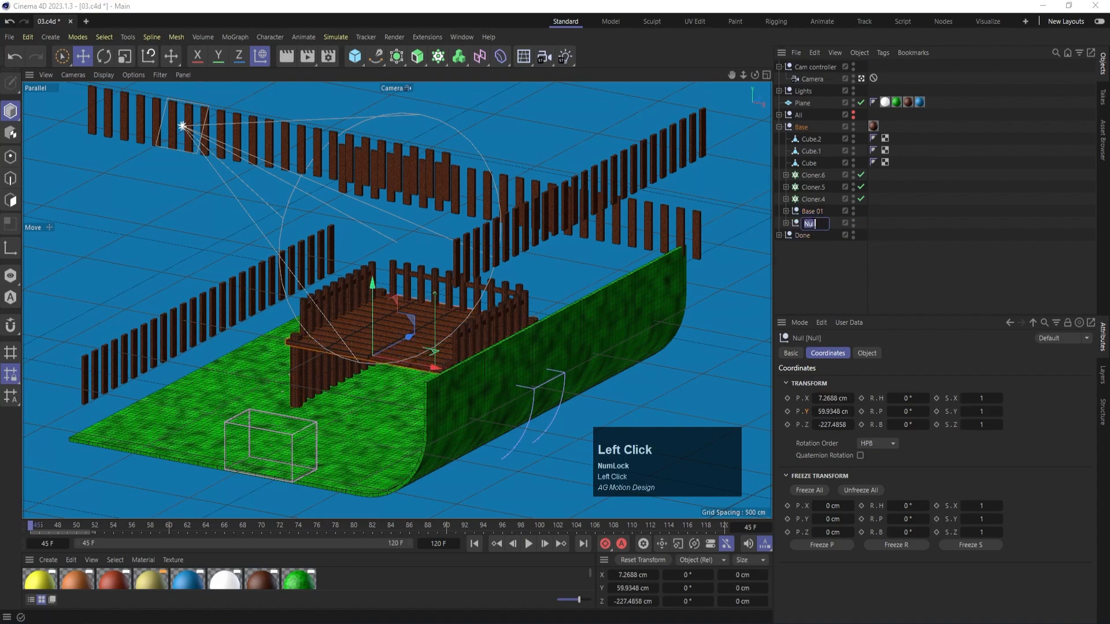
type("Base 02")
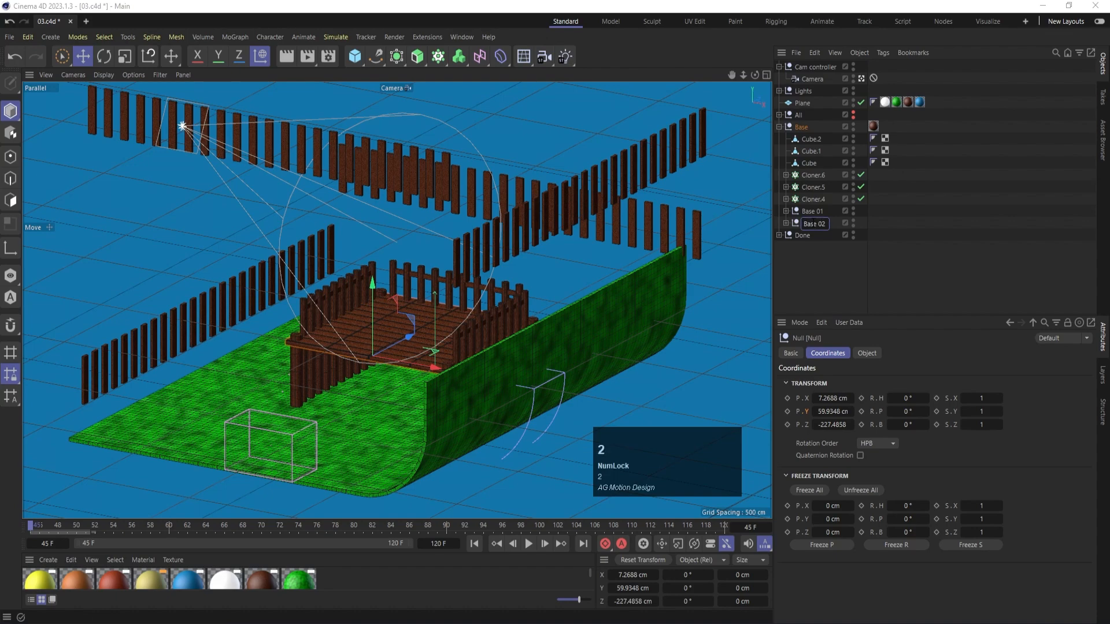
key("Return")
Group the railing cloners Cloner.4, Cloner.5 and Cloner.6 under a null named Base 03.
left_click(812, 199)
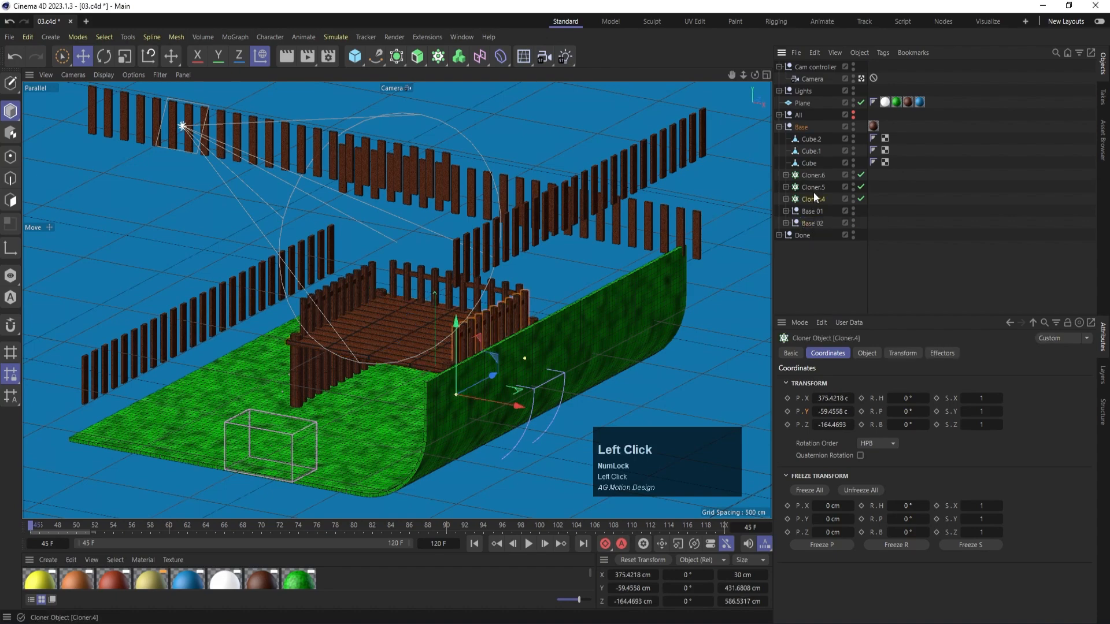
left_click(816, 175, "shift")
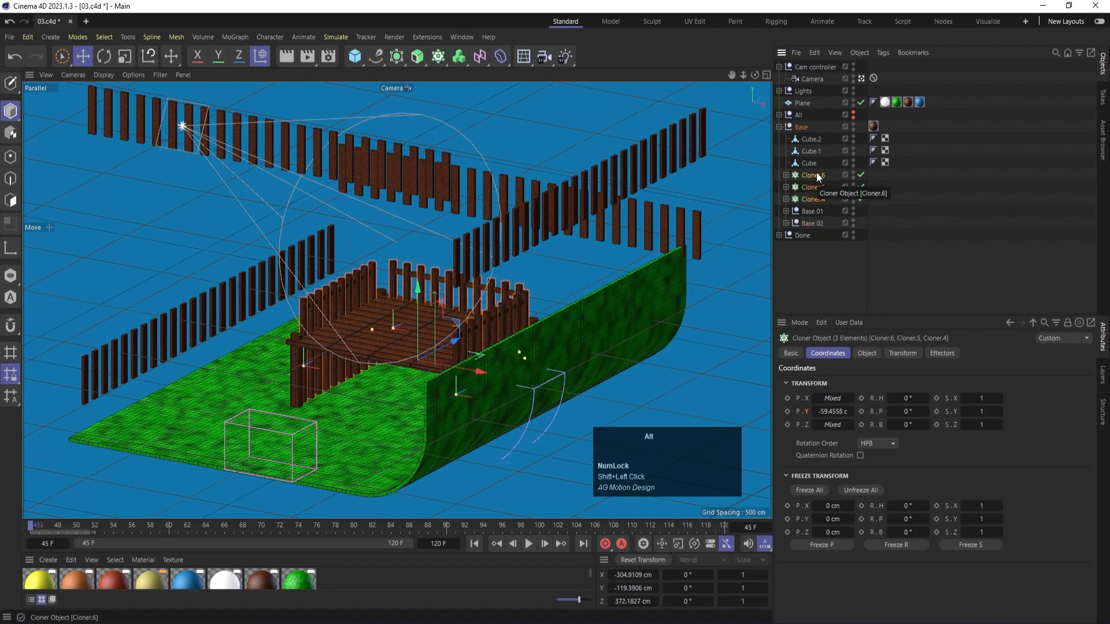
key("alt+g")
double_click(809, 174)
type("Bas")
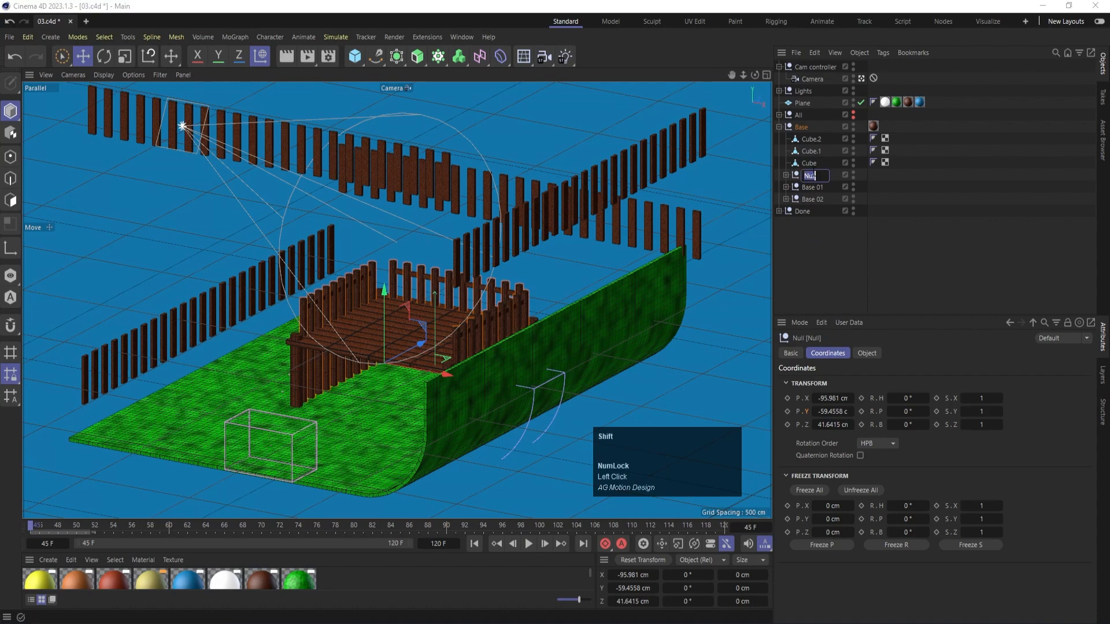
type("e 03")
key("Return")
Group the rail objects Cube, Cube.1 and Cube.2 under a null named Base 04.
left_click(808, 163)
left_click(810, 140, "shift")
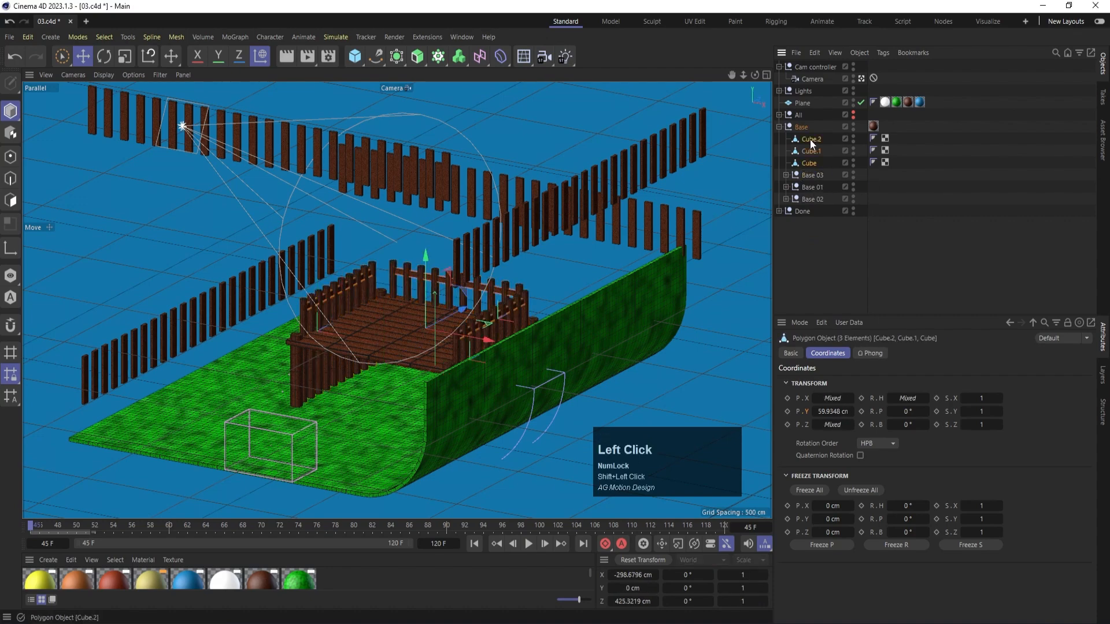
key("alt+g")
double_click(810, 140)
type("Bas")
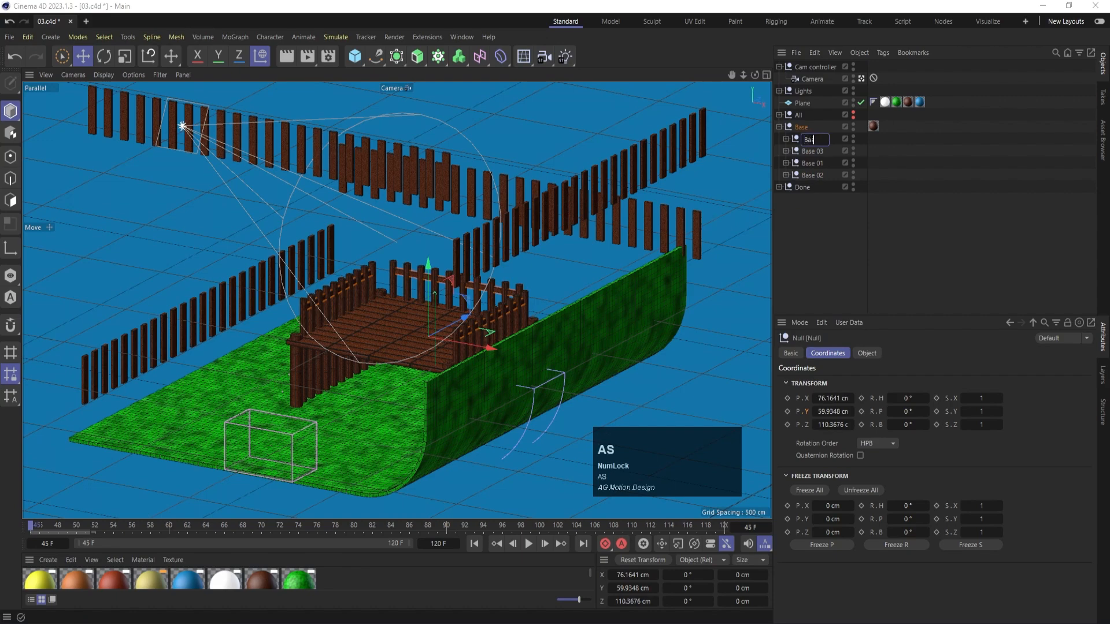
type("e 04")
key("Return")
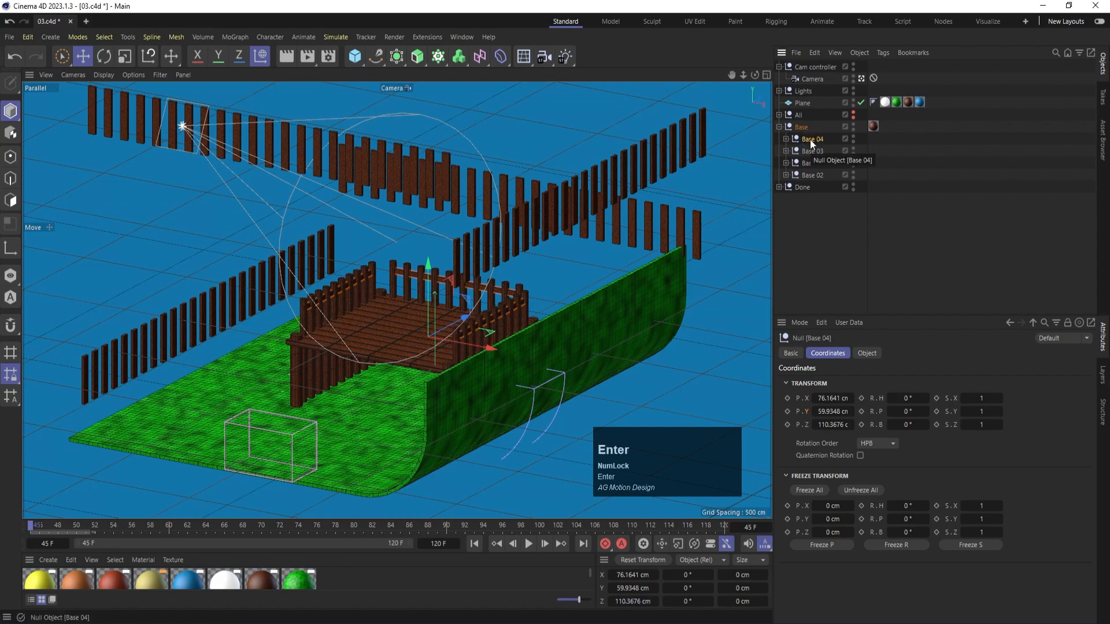
Move Base 01 below Base 02 in the Base group and hide Base 02, Base 03 and Base 04 in viewport and render.
left_click(819, 164)
left_click_drag(821, 164, 823, 179)
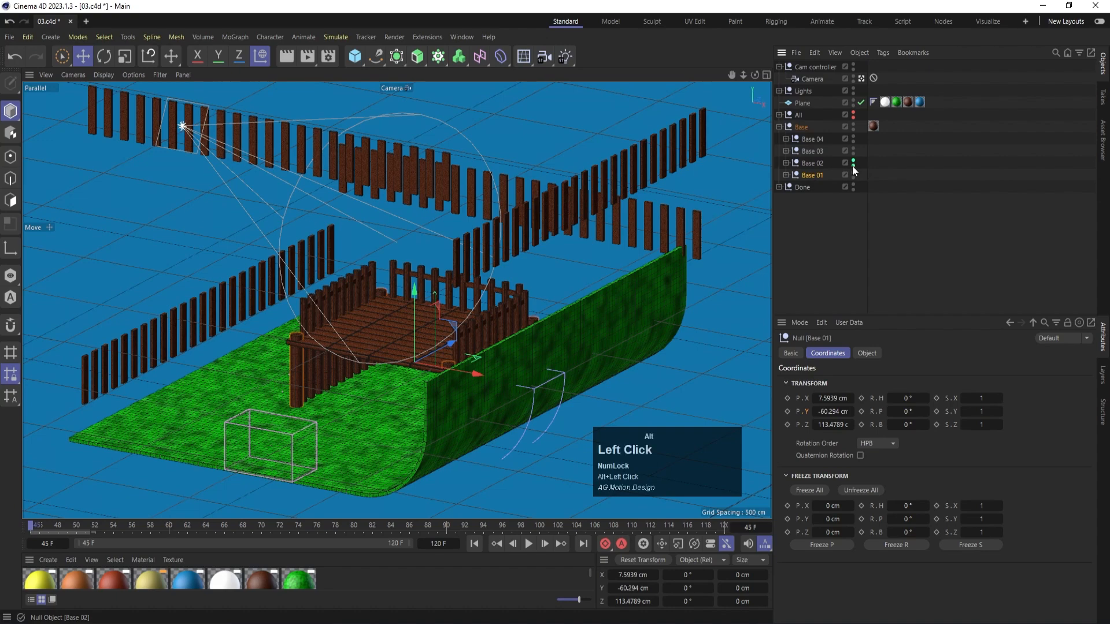
left_click(853, 163, "alt")
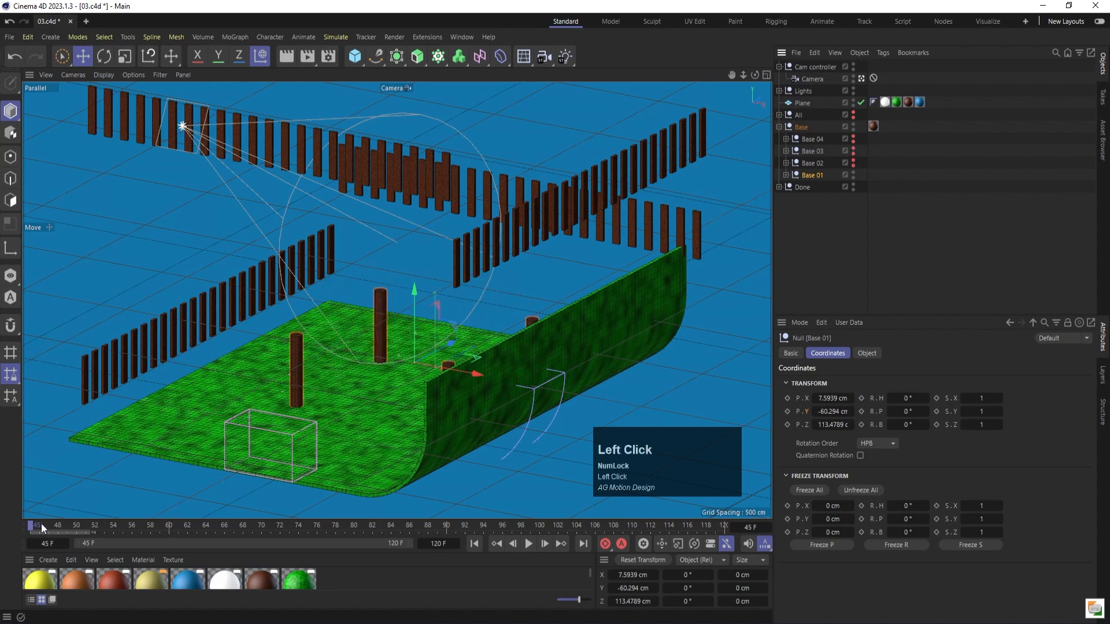
Select all four cylinders inside Base 01 and freeze all of their transforms.
left_click(786, 175)
left_click(820, 223)
left_click(818, 187, "shift")
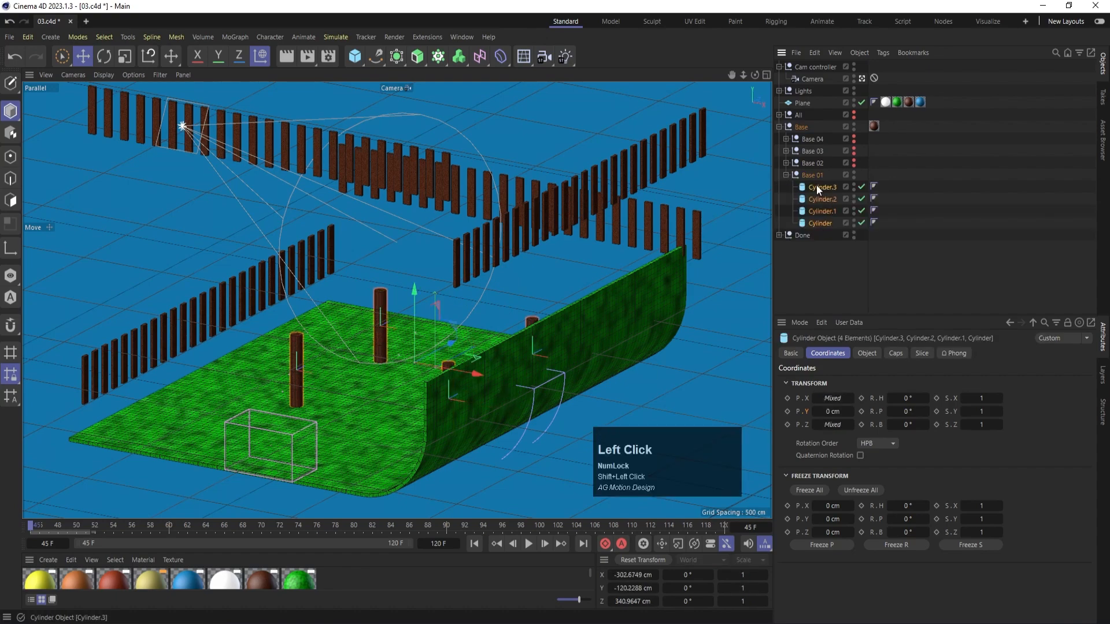
left_click(808, 491)
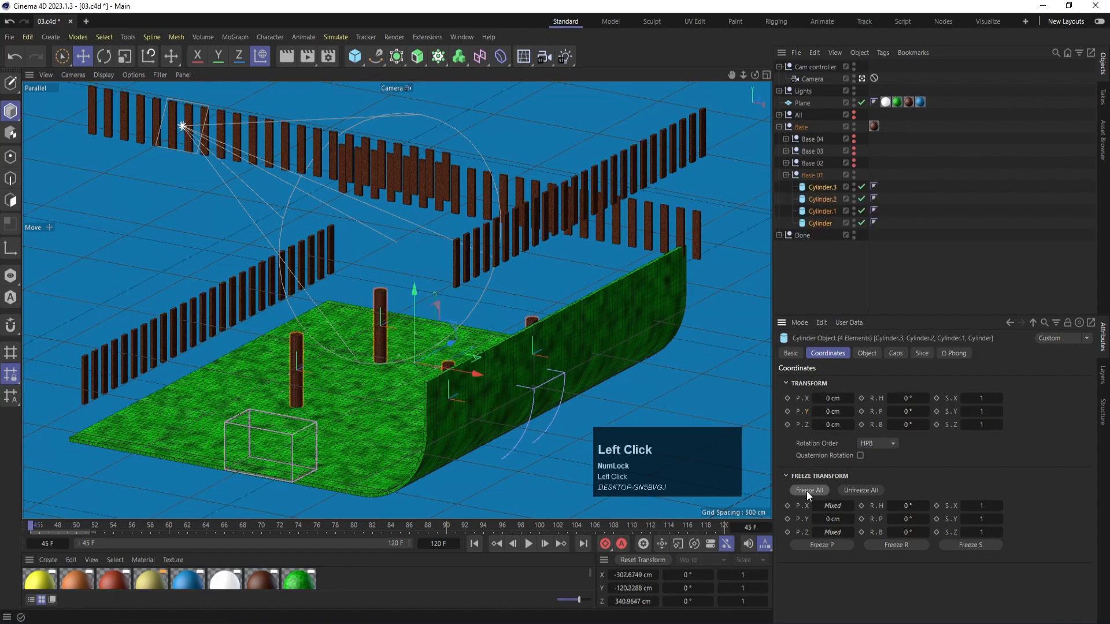
Keyframe the four cylinders' Y position at 0 cm on frames 45 and 55.
left_click(788, 411)
mouse_move(114, 524)
left_mouse_down()
mouse_move(168, 531)
mouse_move(96, 531)
mouse_move(126, 532)
left_mouse_up()
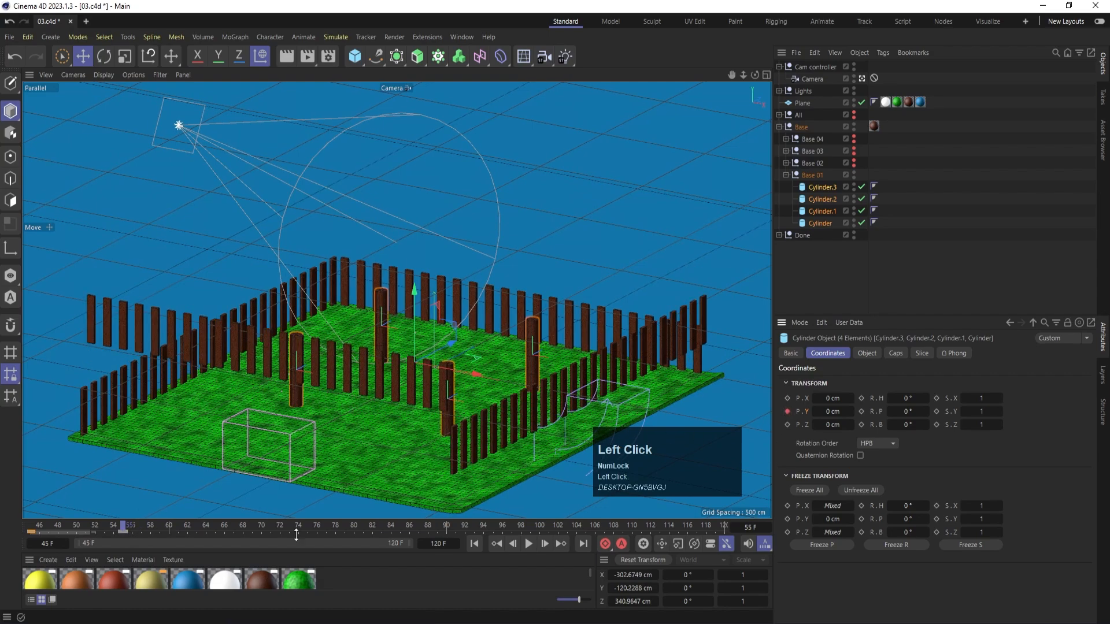
At frame 45, raise the four cylinders to a Y position of about 1559 cm, keyframe it, and preview the drop.
left_click_drag(82, 529, 31, 530)
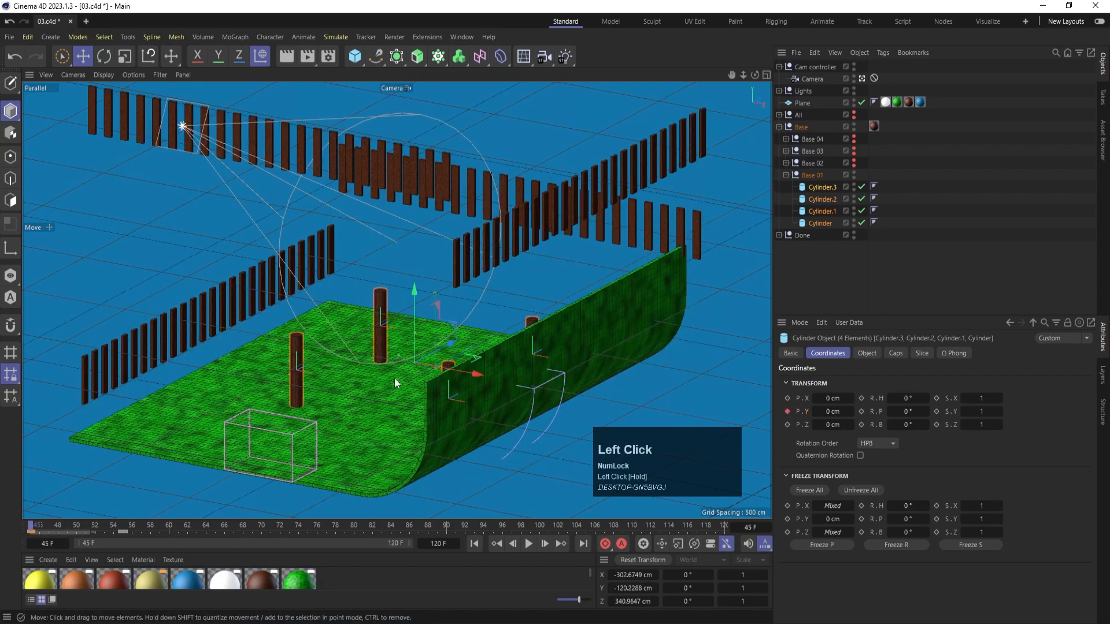
left_click(297, 358)
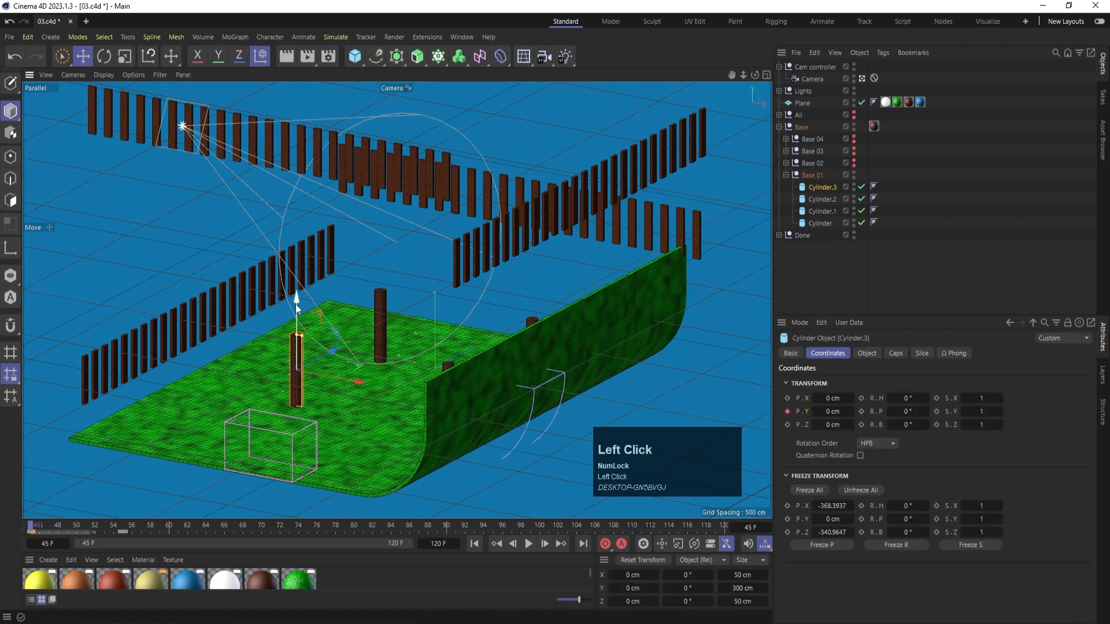
left_click(816, 225)
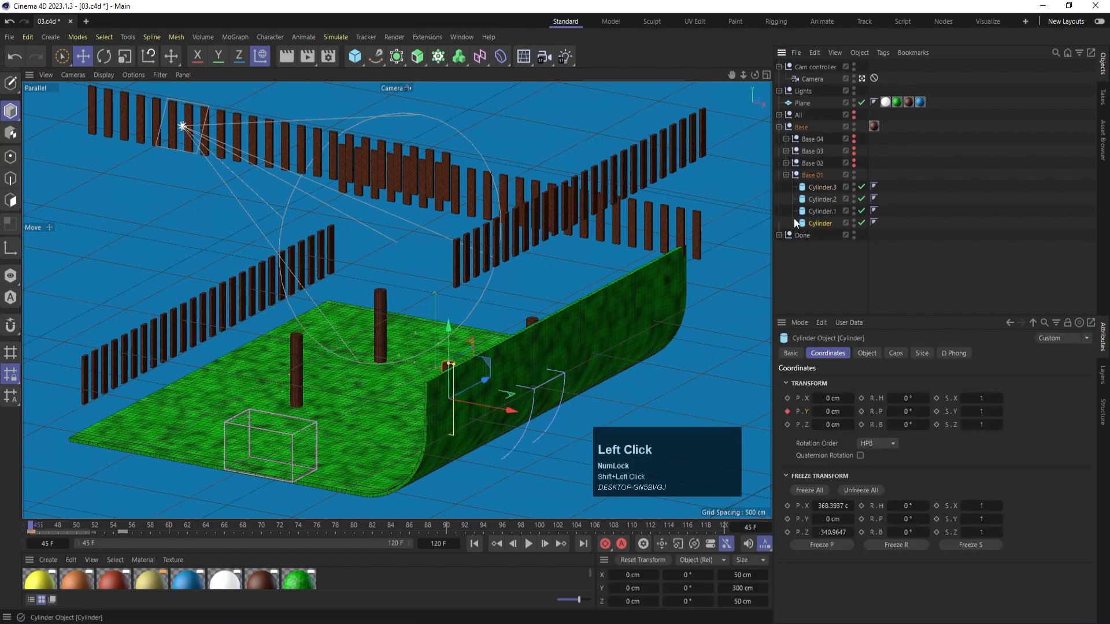
left_click(815, 188, "shift")
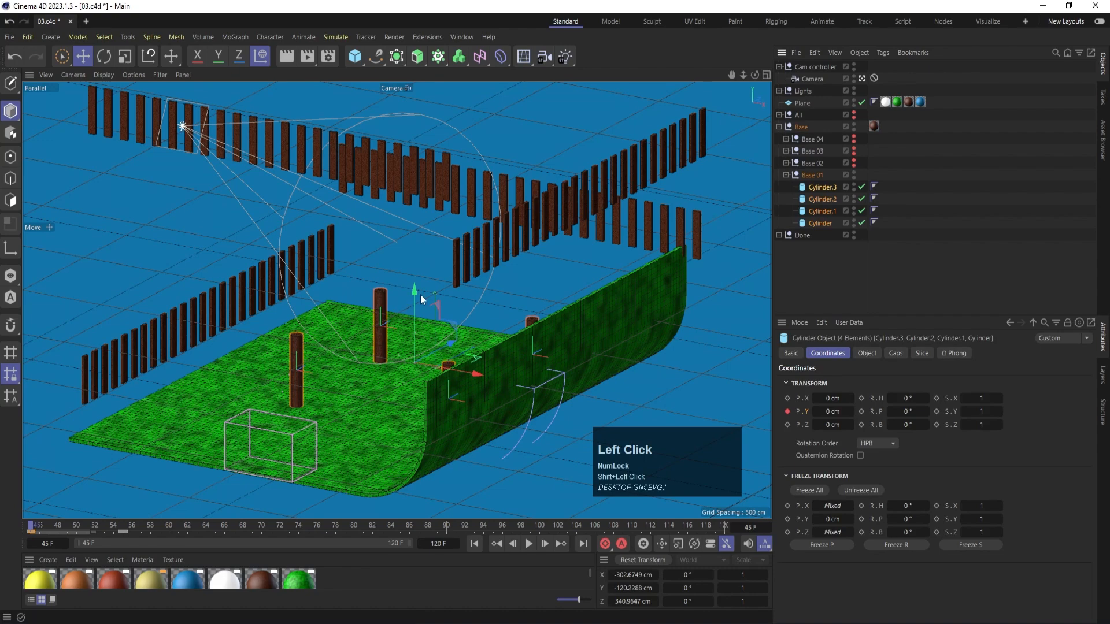
left_click_drag(420, 294, 422, 0)
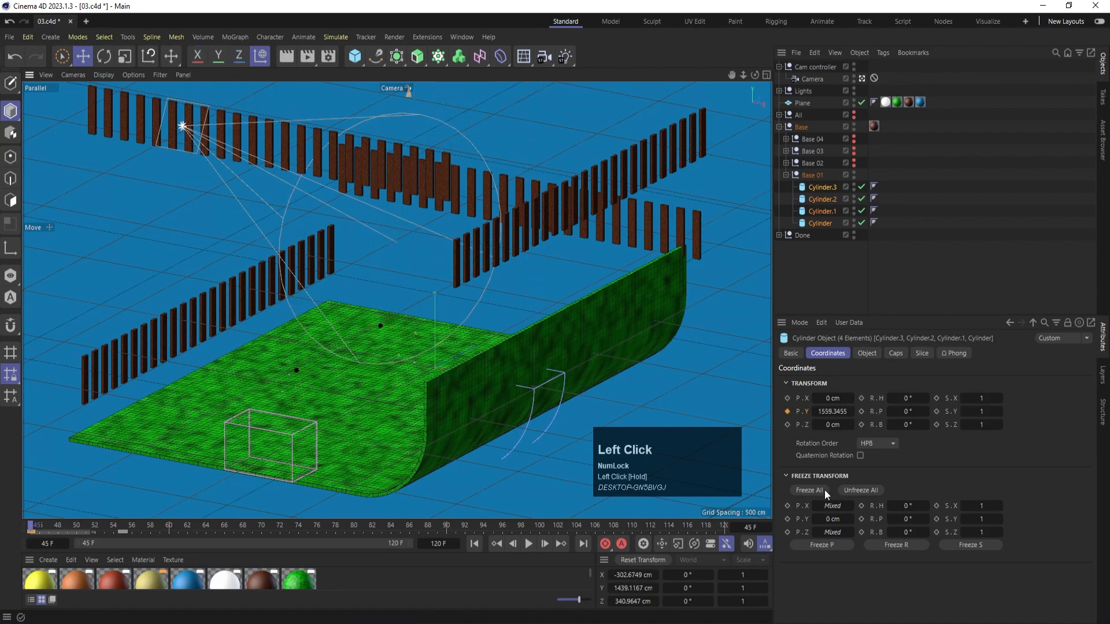
left_click(787, 411)
left_click(529, 544)
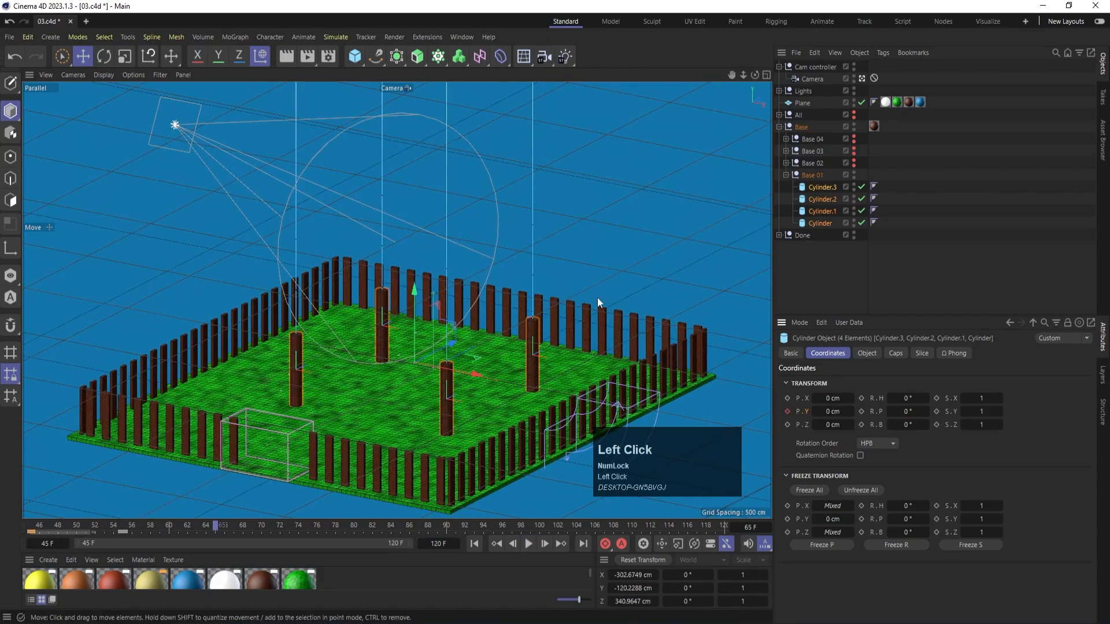
left_click_drag(181, 527, 78, 521)
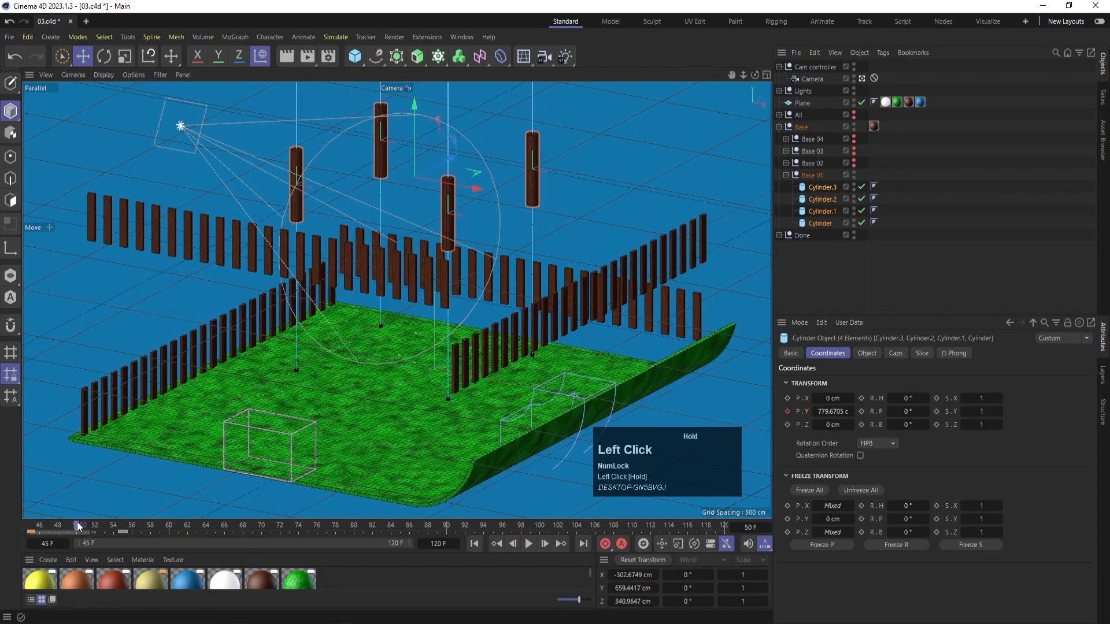
Shift Cylinder.1's two position keyframes to frames 50 and 60.
left_click(850, 276)
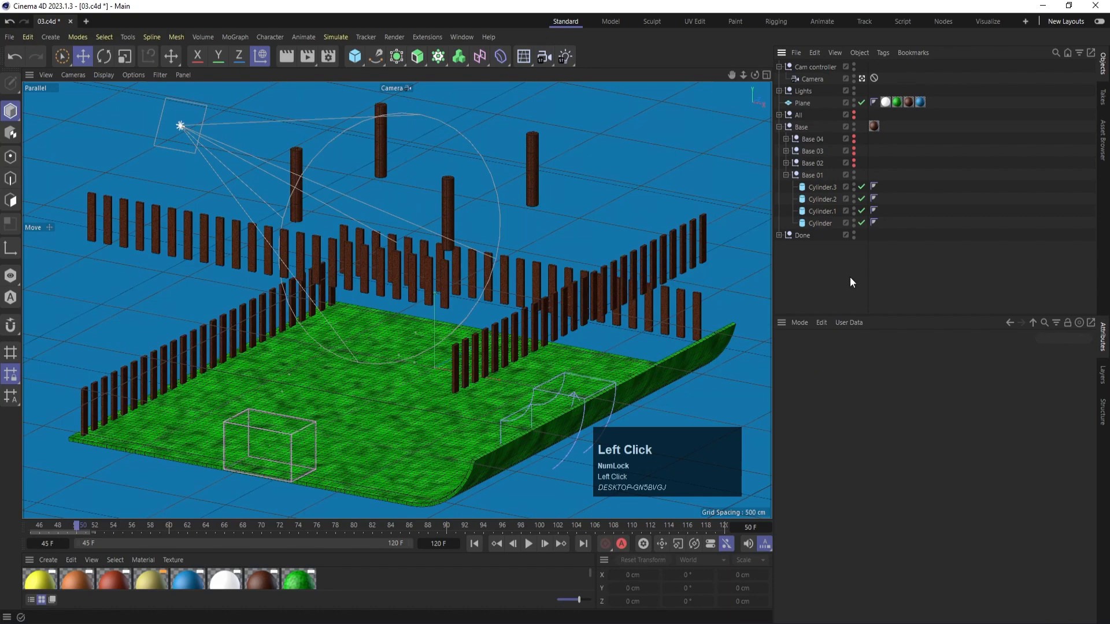
left_click(818, 224)
left_click(817, 213)
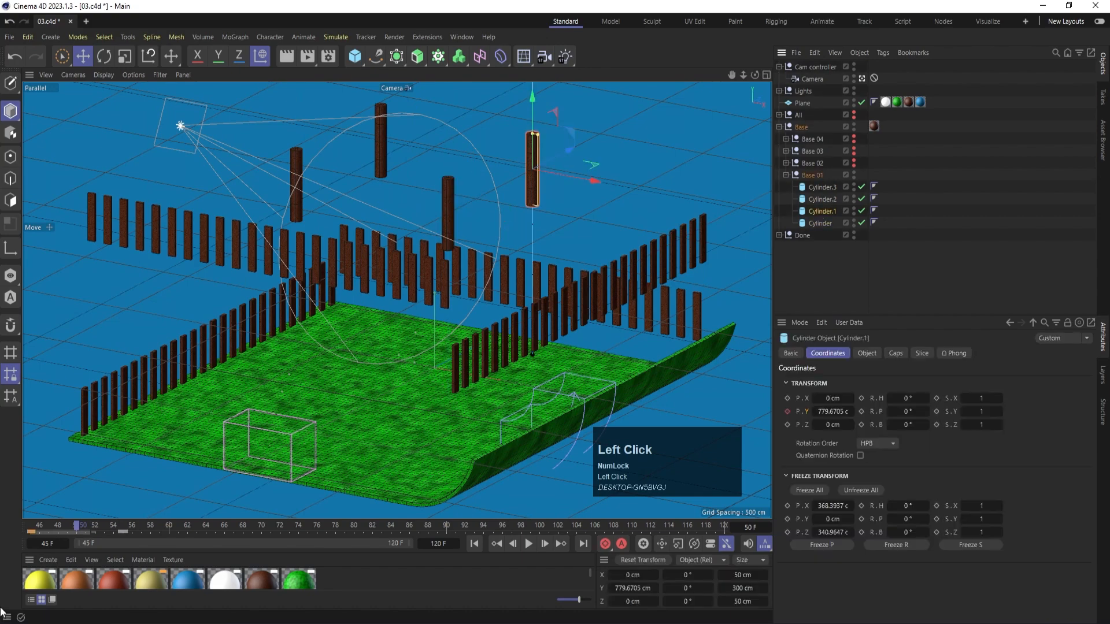
left_click_drag(143, 532, 119, 527)
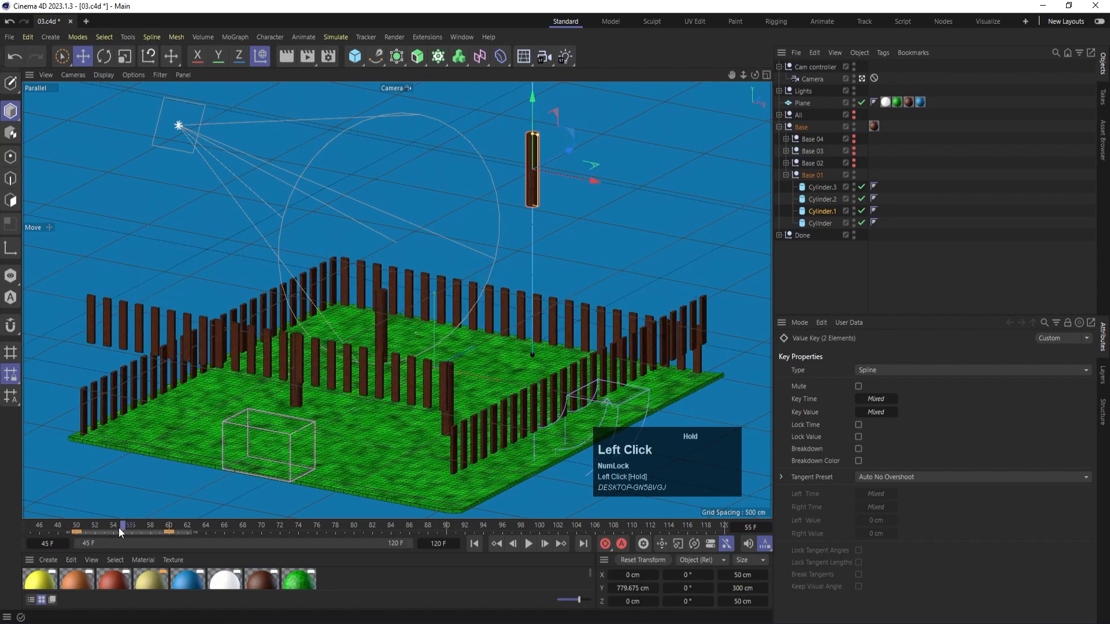
Shift Cylinder.2's two position keyframes to frames 55 and 65.
left_click(823, 199)
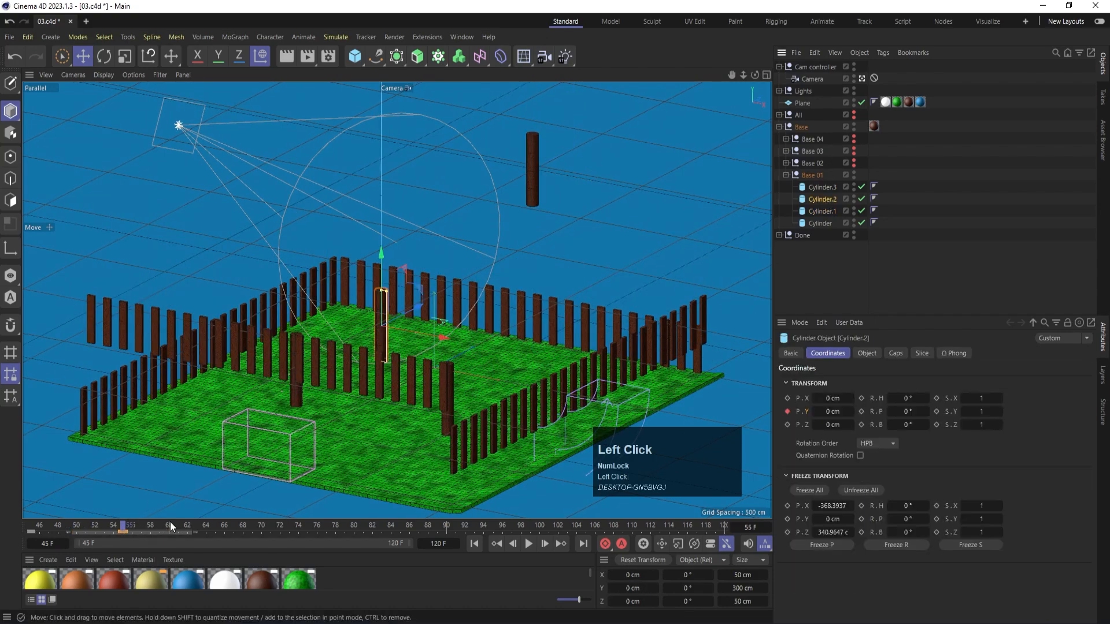
left_click_drag(204, 530, 30, 532)
left_click(132, 528)
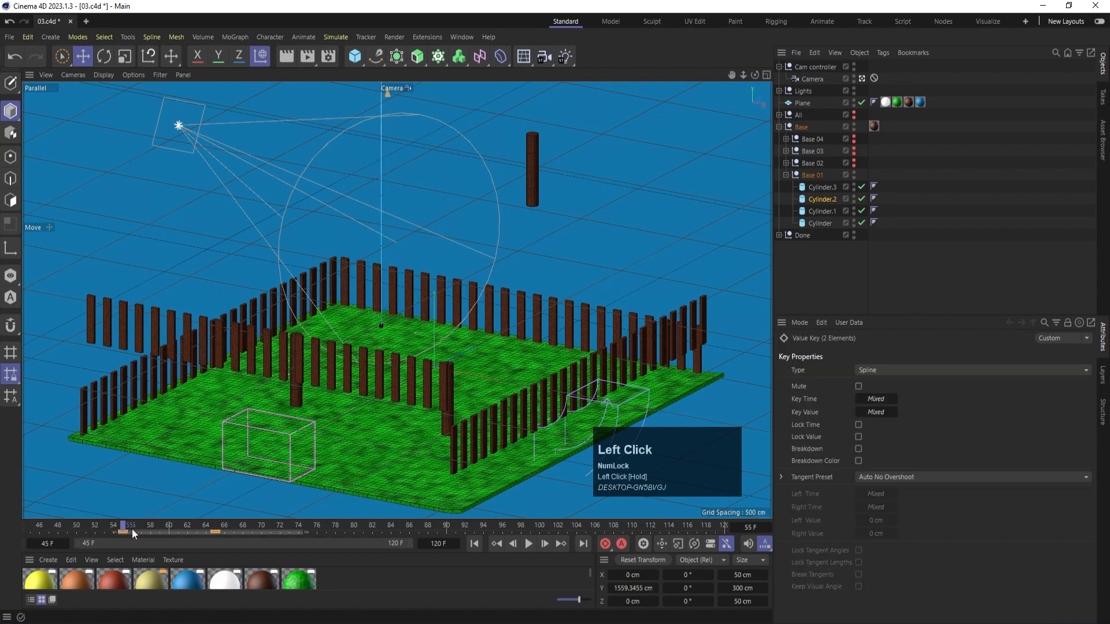
Shift Cylinder.3's two position keyframes to frames 60 and 70, and return the timeline to frame 45.
left_click_drag(134, 527, 171, 530)
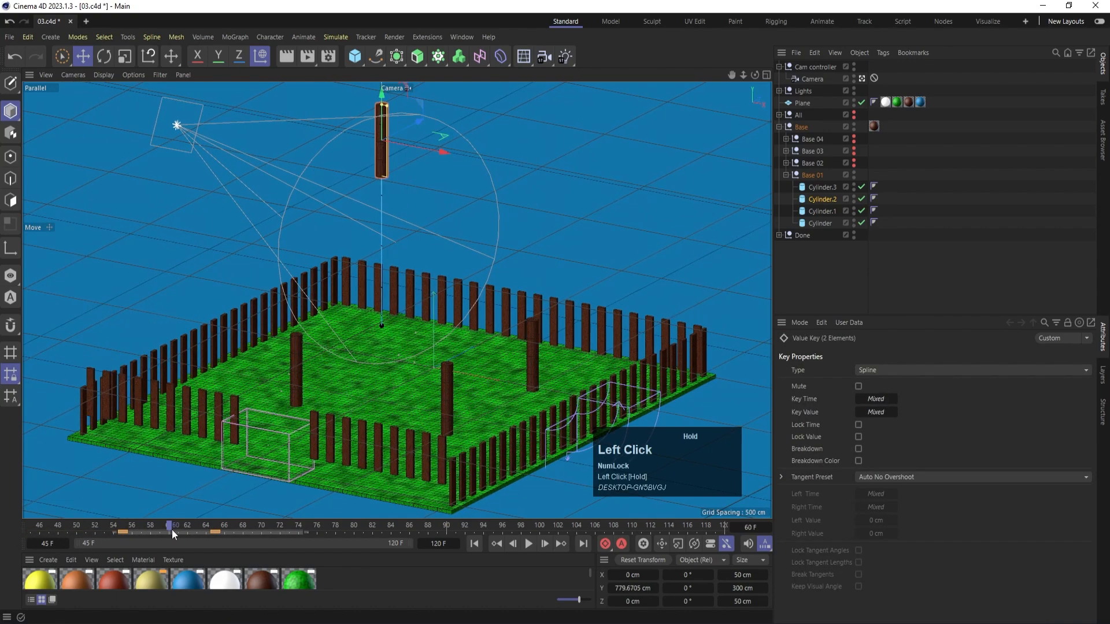
left_click(824, 188)
left_click(316, 532)
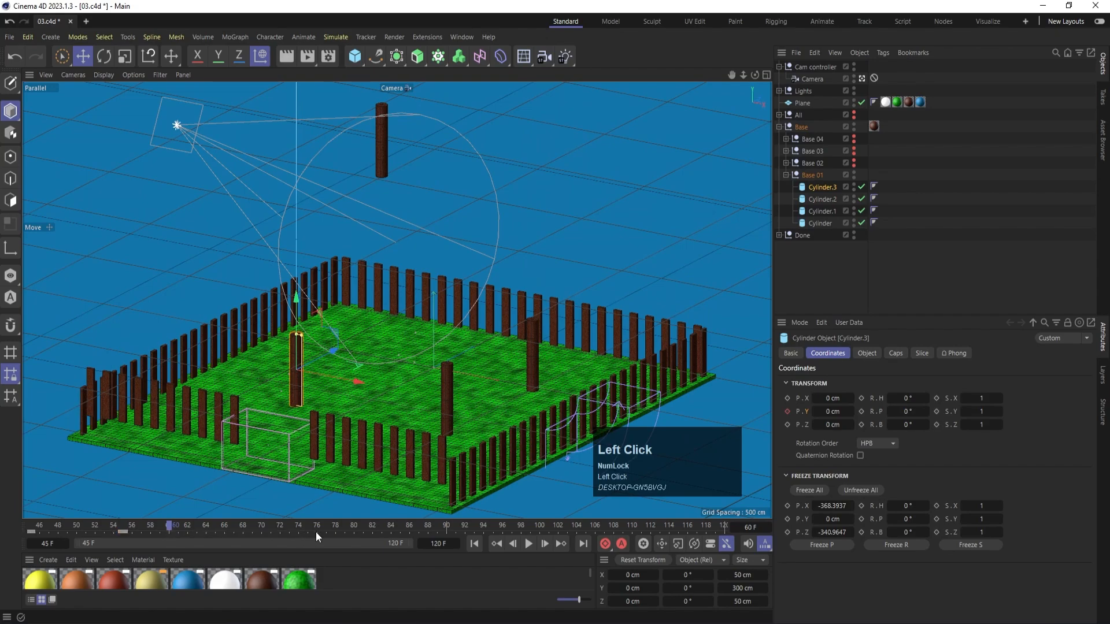
left_click_drag(148, 531, 1, 542)
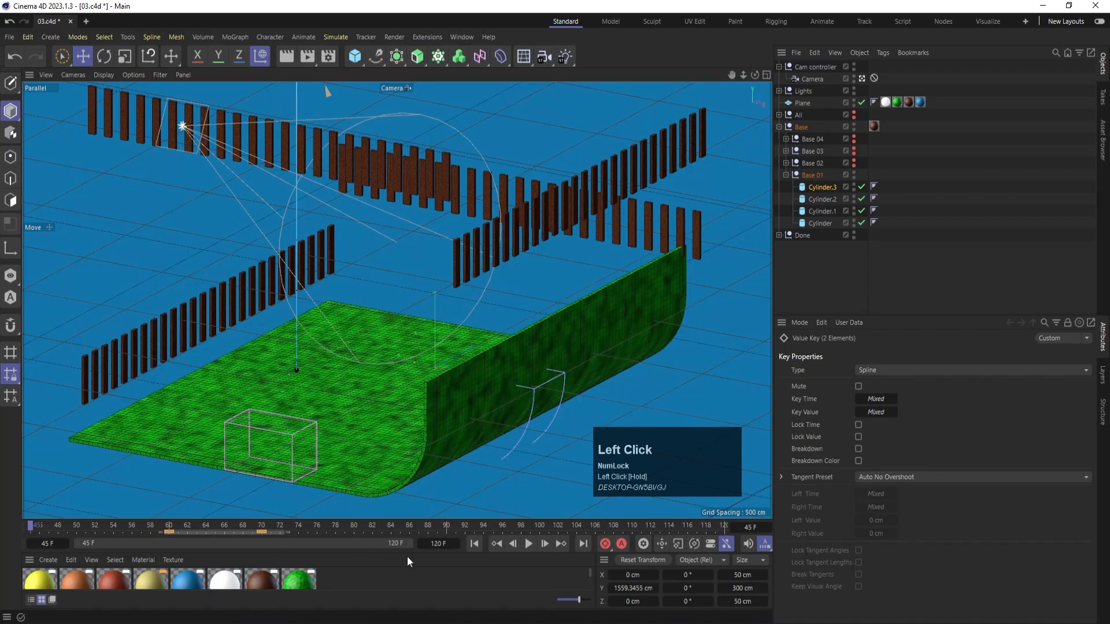
Play back the staggered drop of the posts and save the project.
left_click(528, 543)
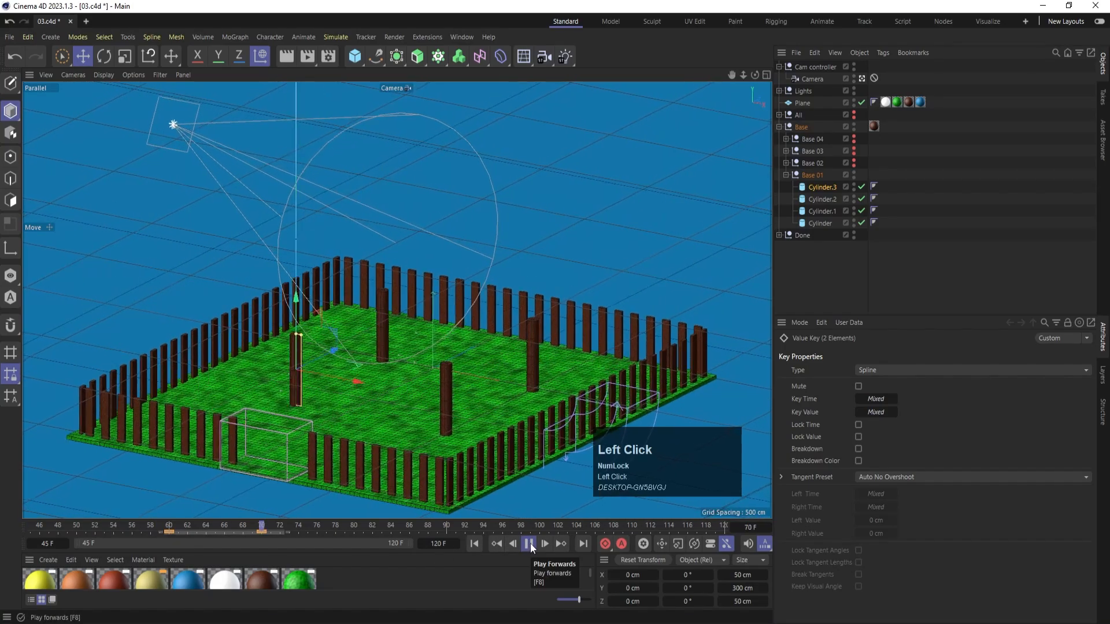
key("ctrl+s")
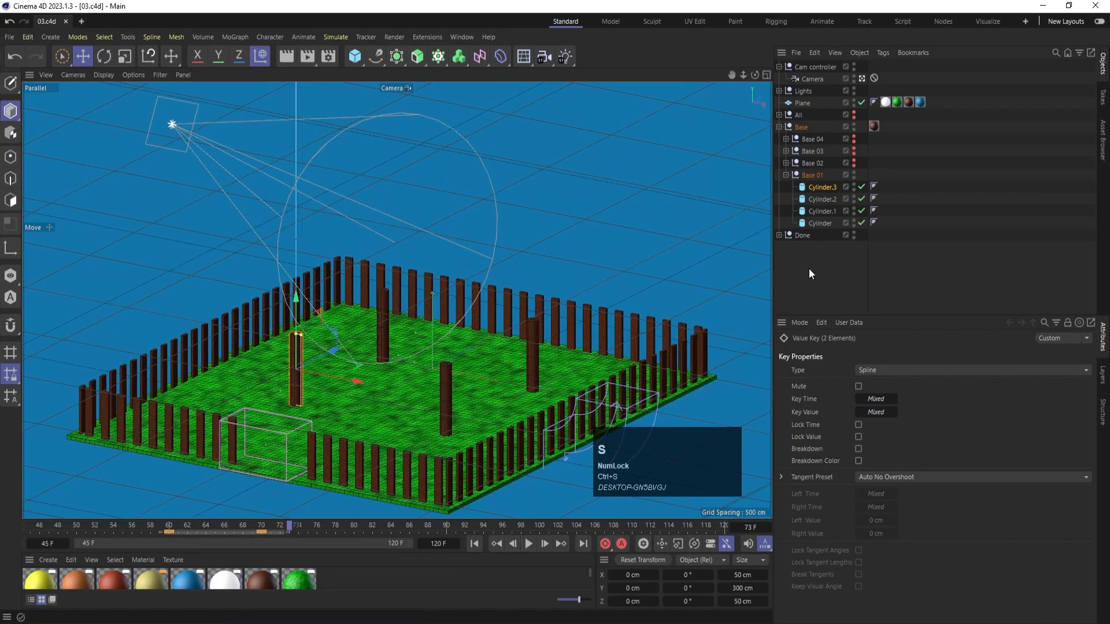
Make Base 02 visible in viewport and render, expand it in place of Base 01, and go back to frame 45.
left_click(786, 174)
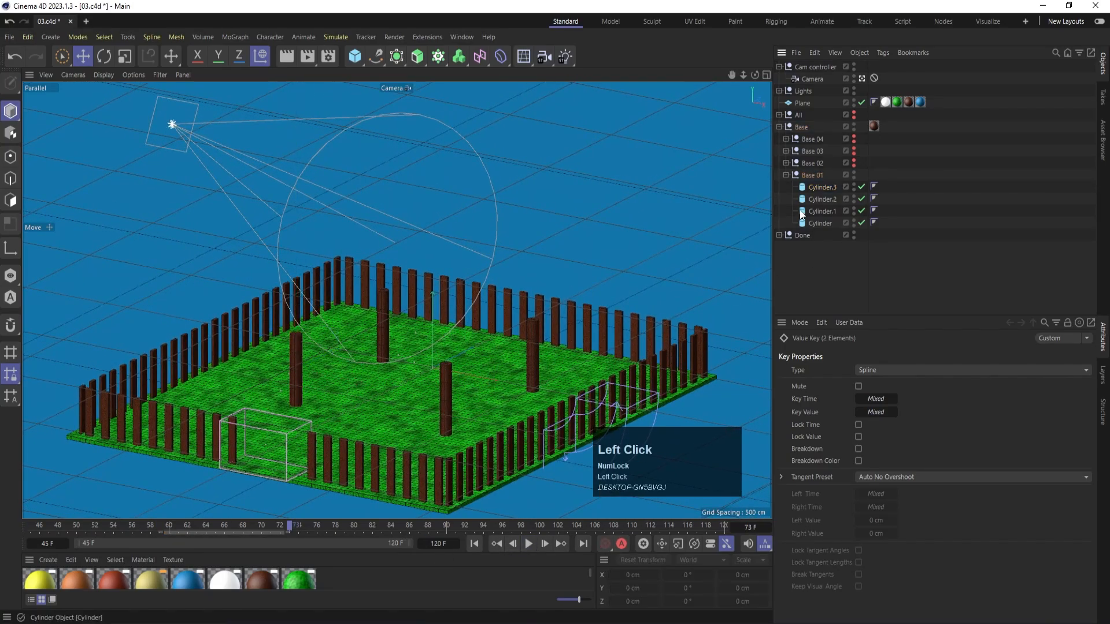
left_click(853, 164, "alt")
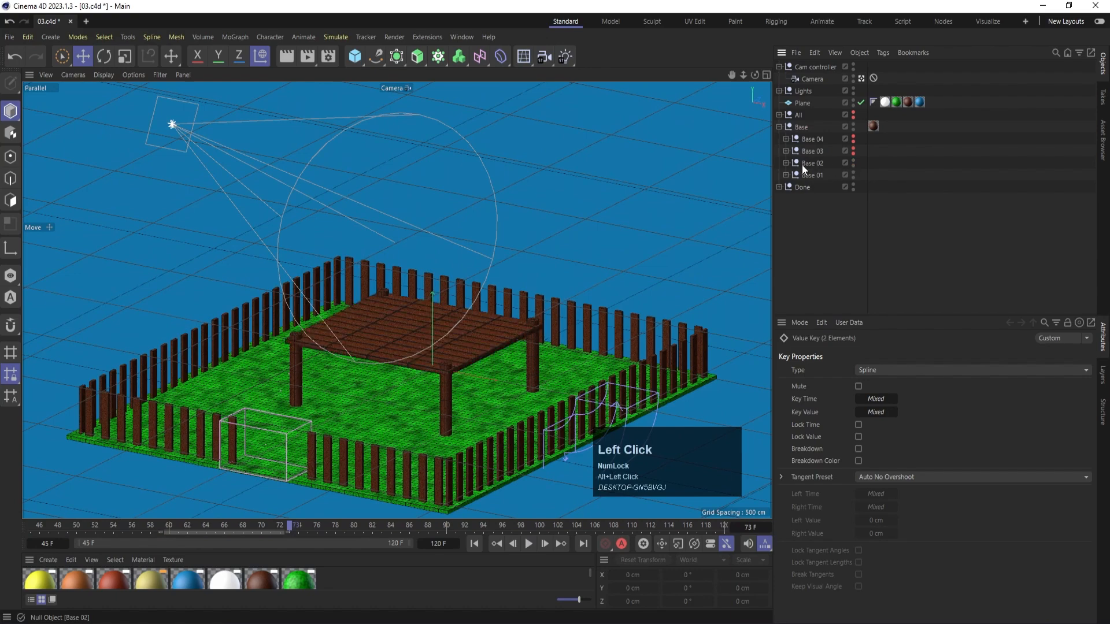
left_click(786, 163)
left_click_drag(155, 525, 31, 525)
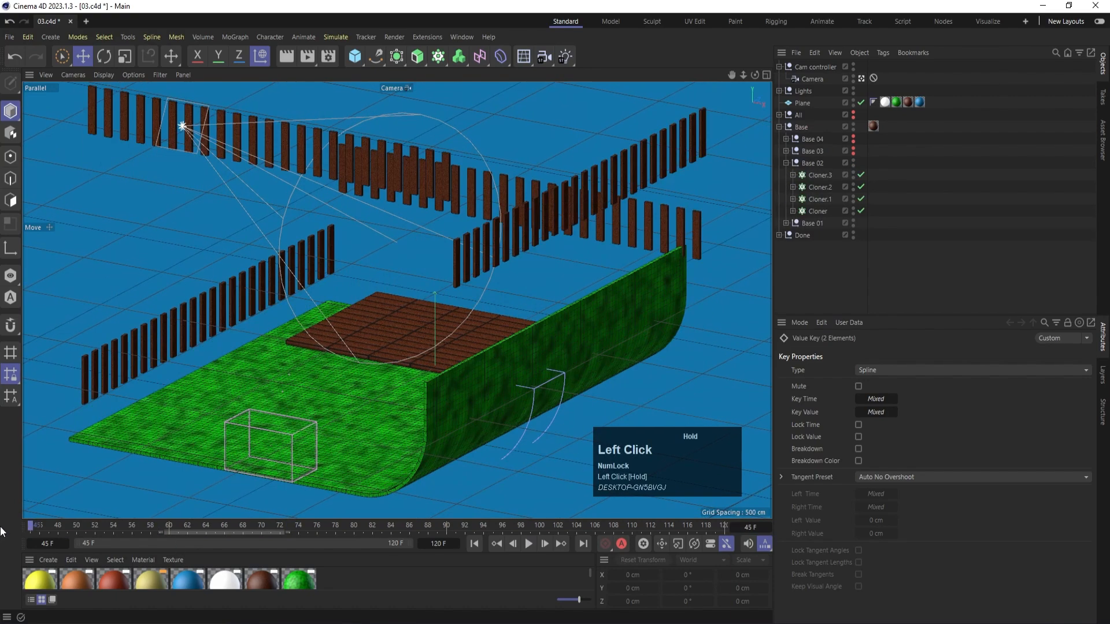
Select all four cloners in Base 02 and add a Plain effector to them.
left_click(816, 211)
left_click(820, 175, "shift")
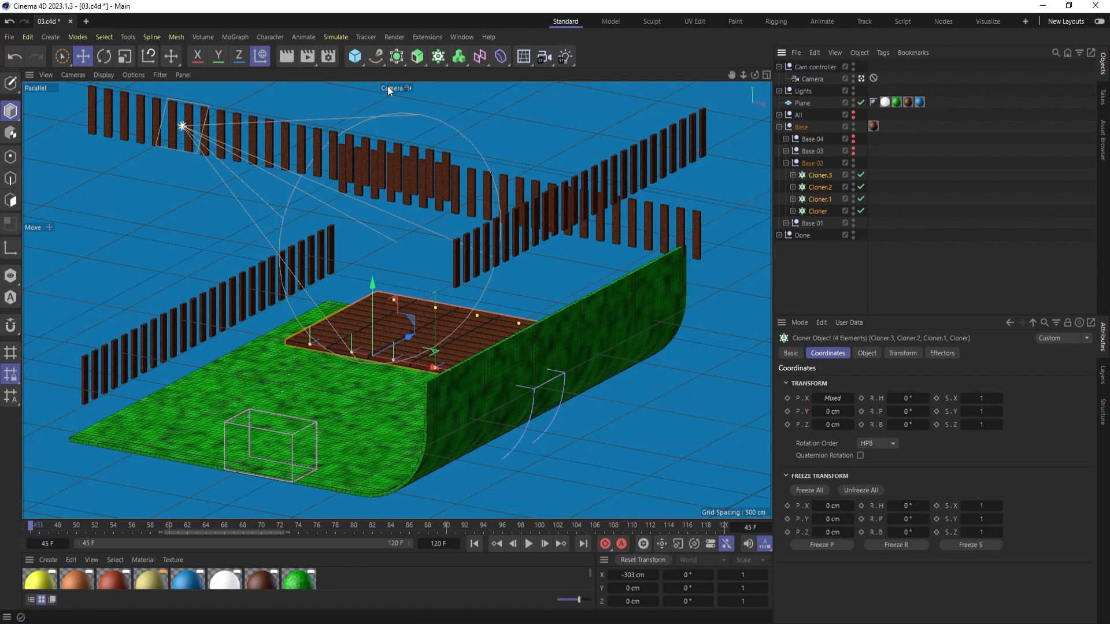
left_click(232, 36)
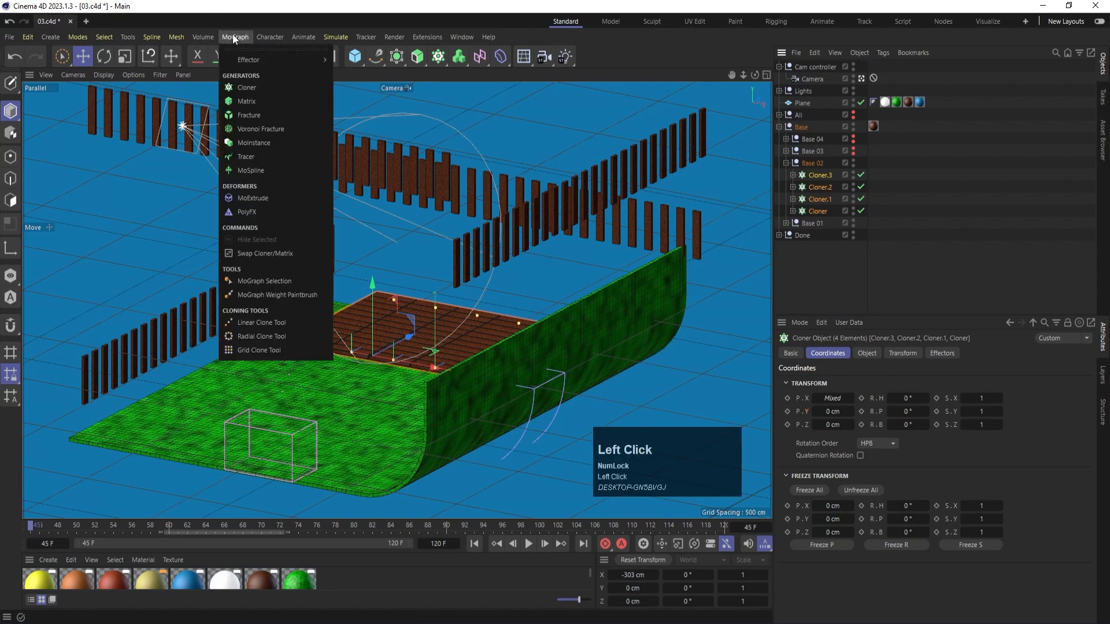
mouse_move(249, 61)
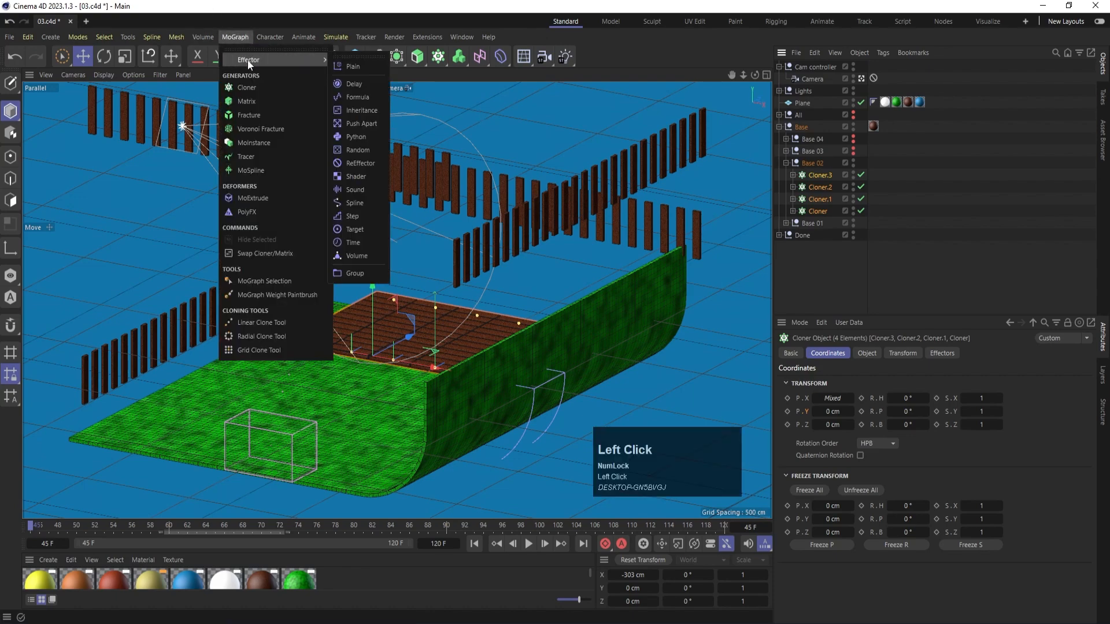
left_click(333, 66)
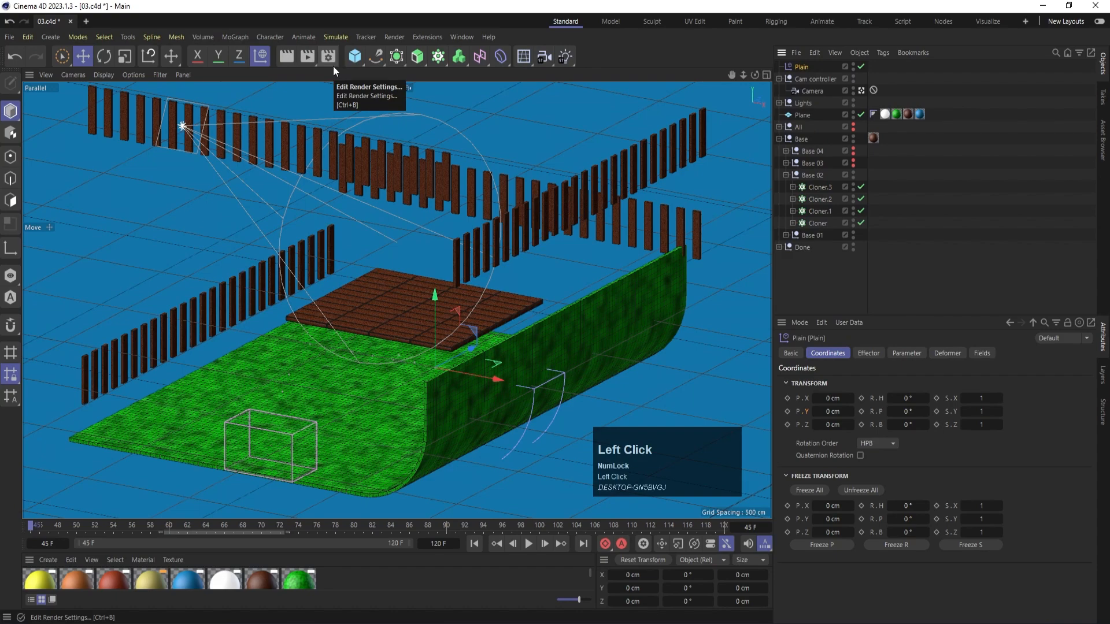
Set the Plain effector's Y position to 500 cm and enable uniform scale with a value of -1.
left_click(916, 355)
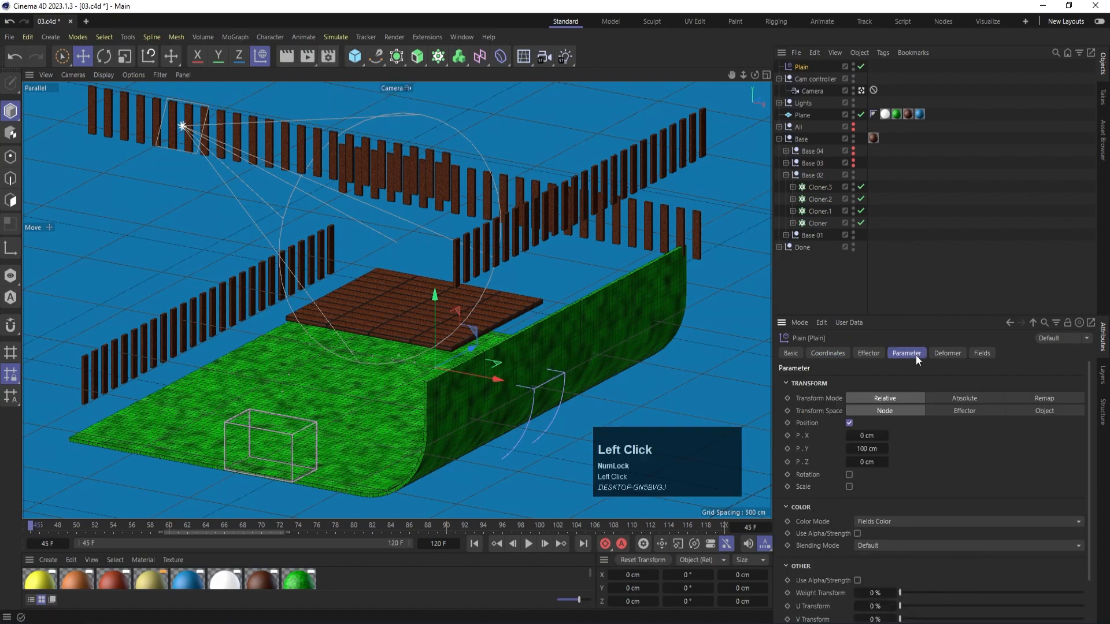
left_click(867, 448)
type("500")
key("Return")
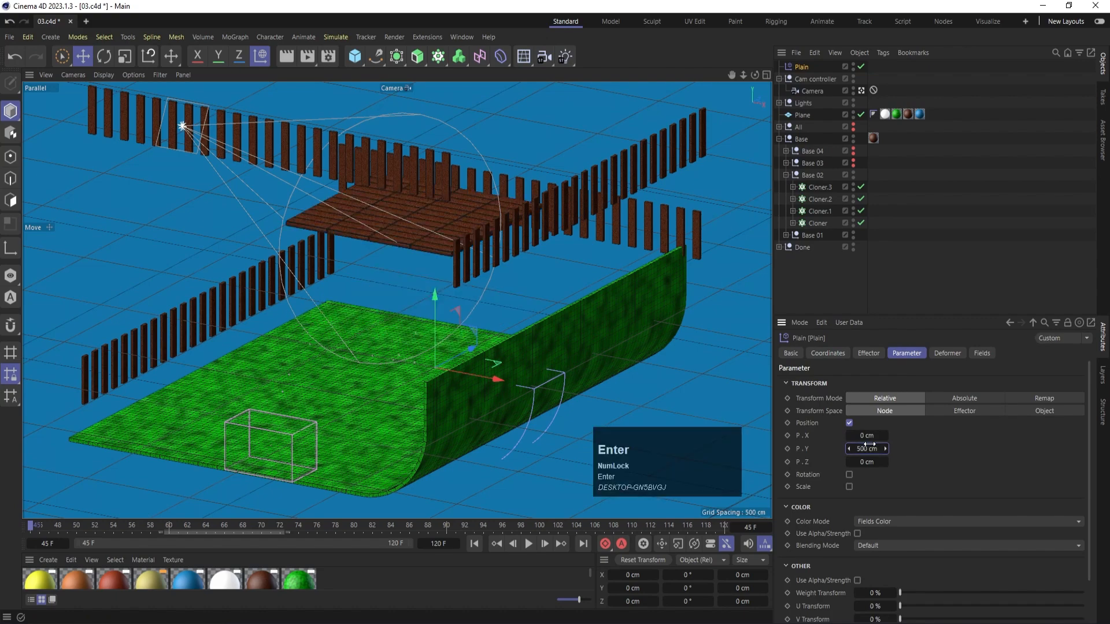
left_click(849, 486)
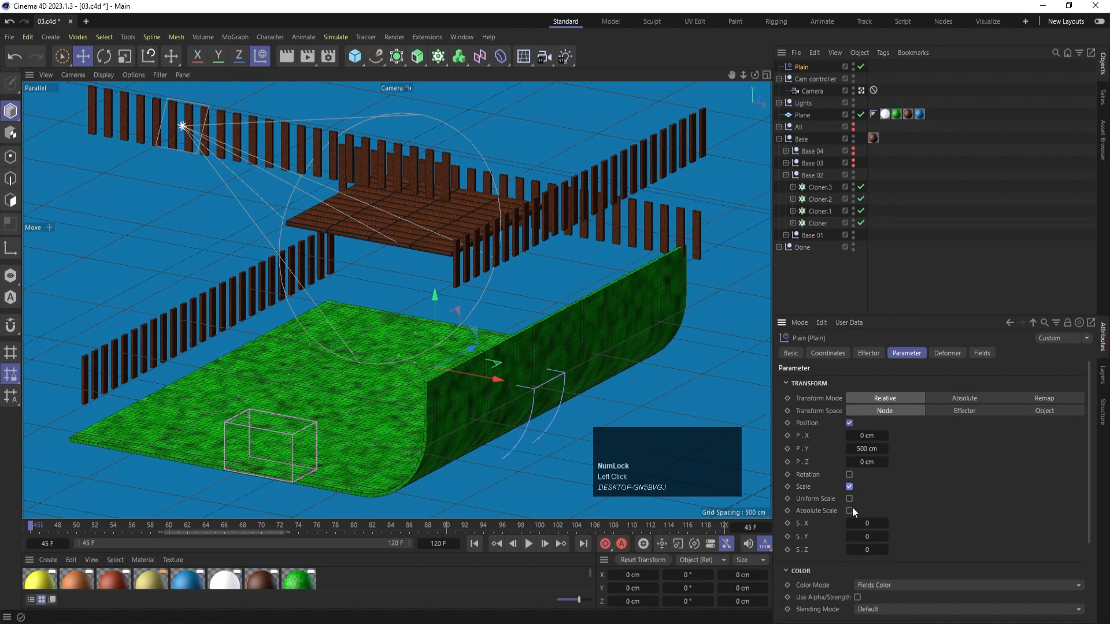
left_click(850, 498)
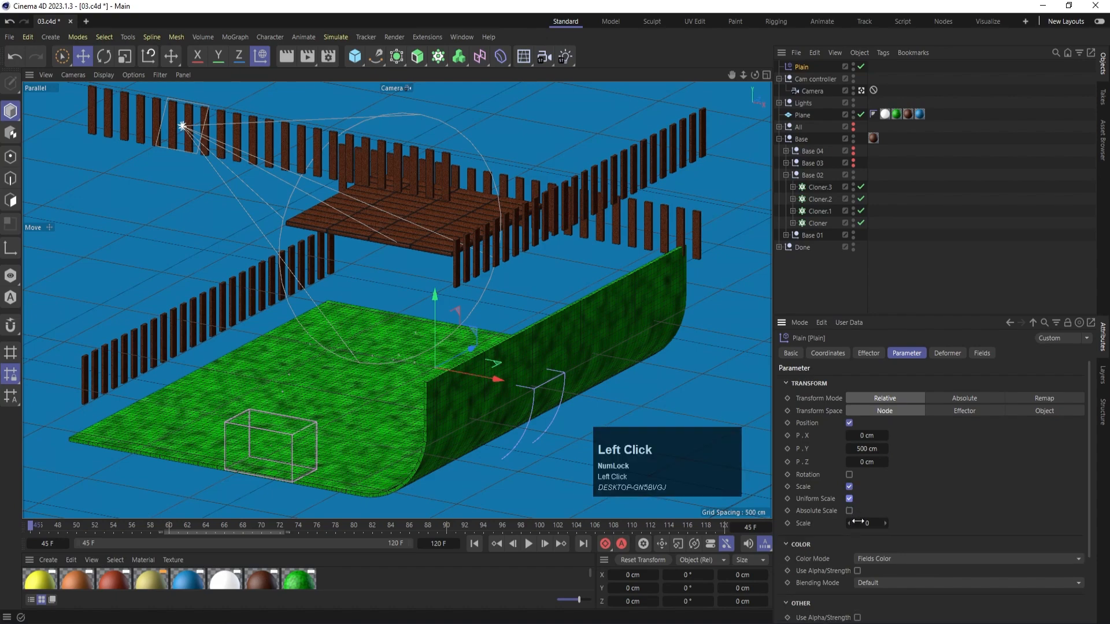
left_click(862, 523)
type("-1")
key("Return")
Enable rotation on the Plain effector and set its pitch to 90°.
left_click(849, 475)
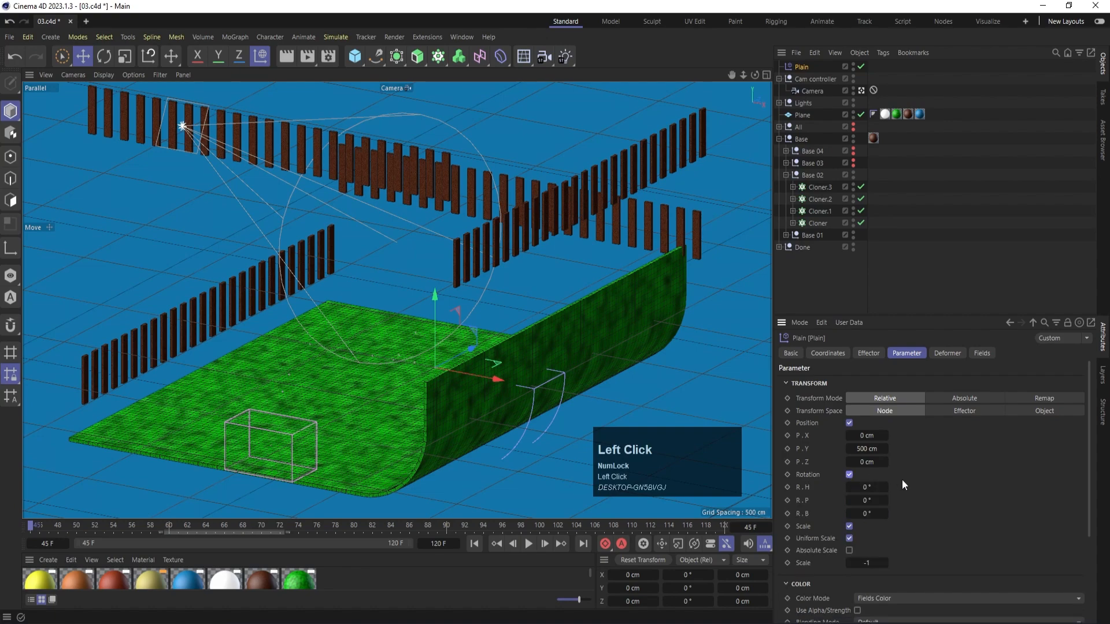
left_click(867, 500)
type("90")
left_click(866, 513)
Add a Linear Field to the Plain effector and move it along X to about -264 cm.
left_click(989, 356)
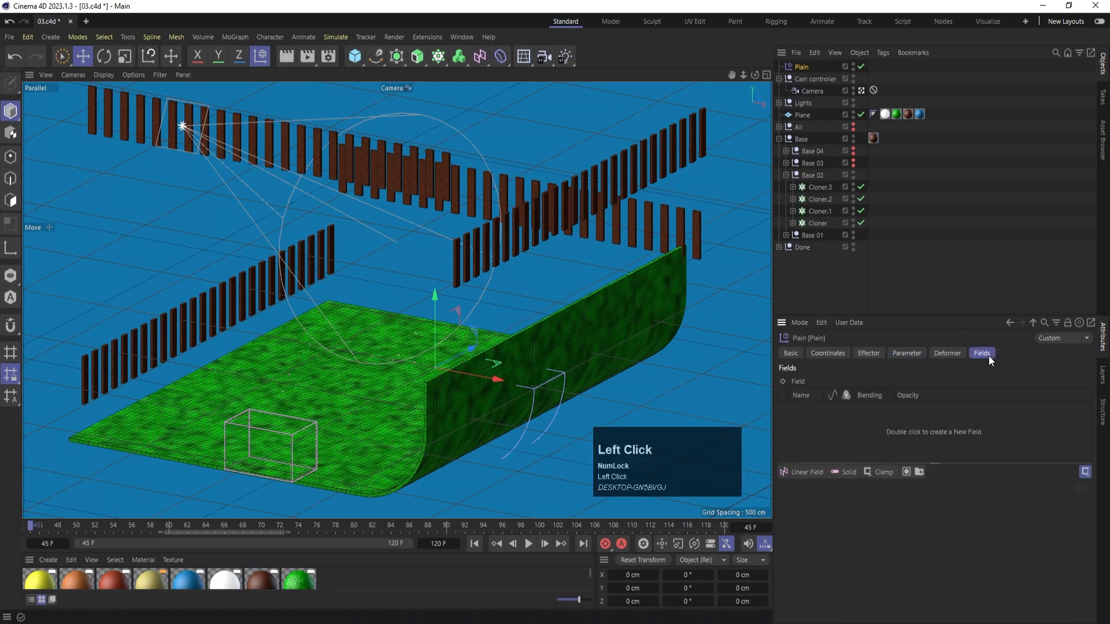
left_click(798, 473)
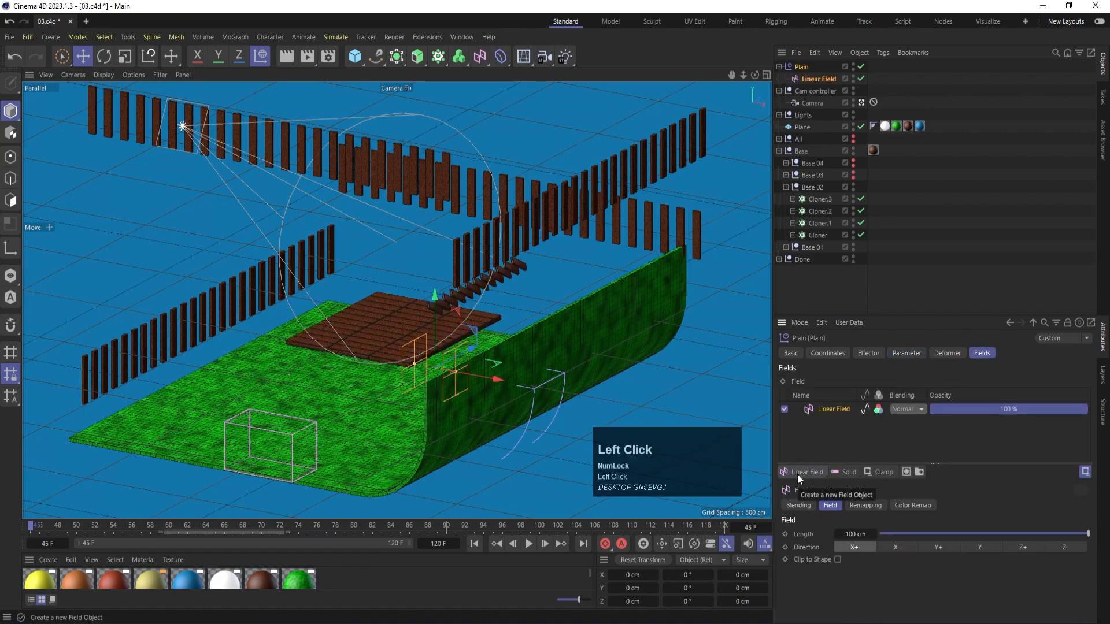
left_click_drag(495, 379, 449, 335)
key("Num_Lock")
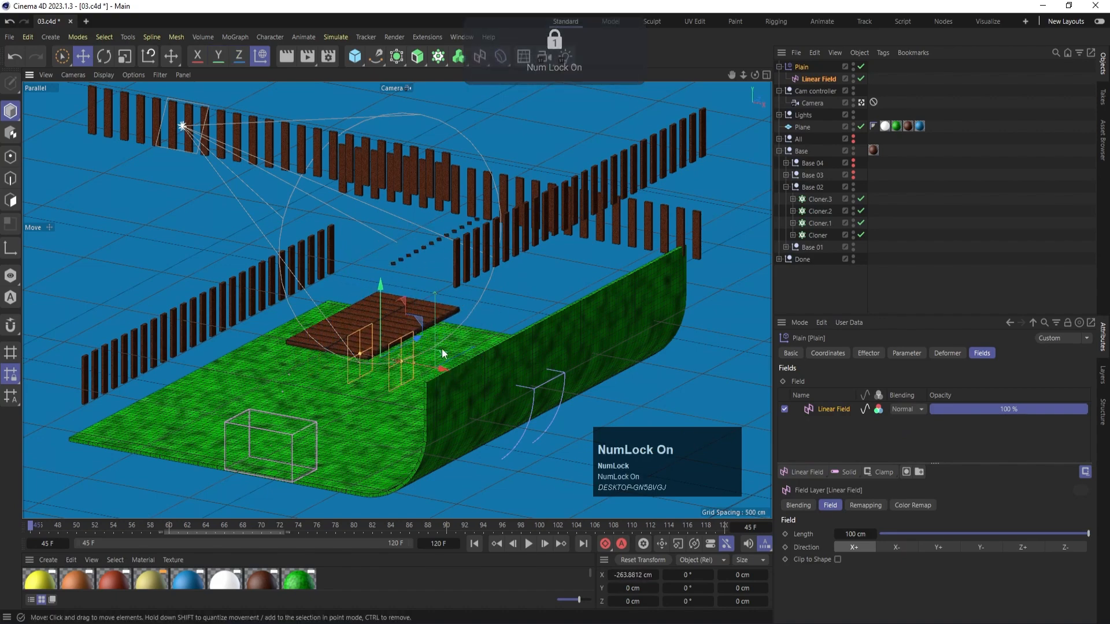
Set the Linear Field's direction to Z+, move it to about -135 cm in Z, and select the field object.
left_click(1028, 547)
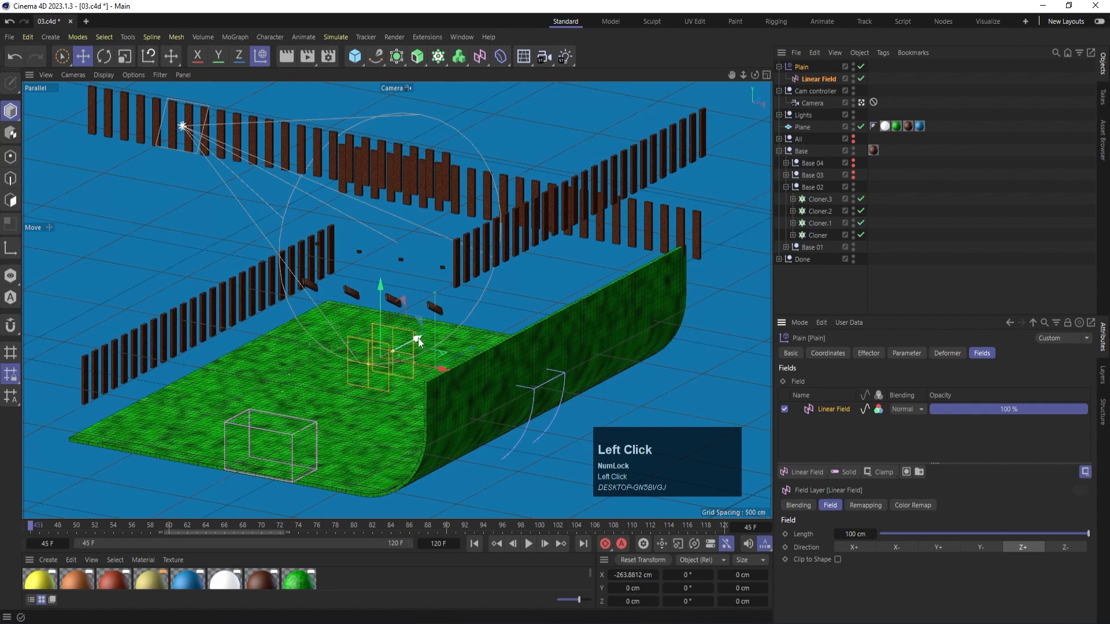
left_click_drag(414, 340, 390, 323)
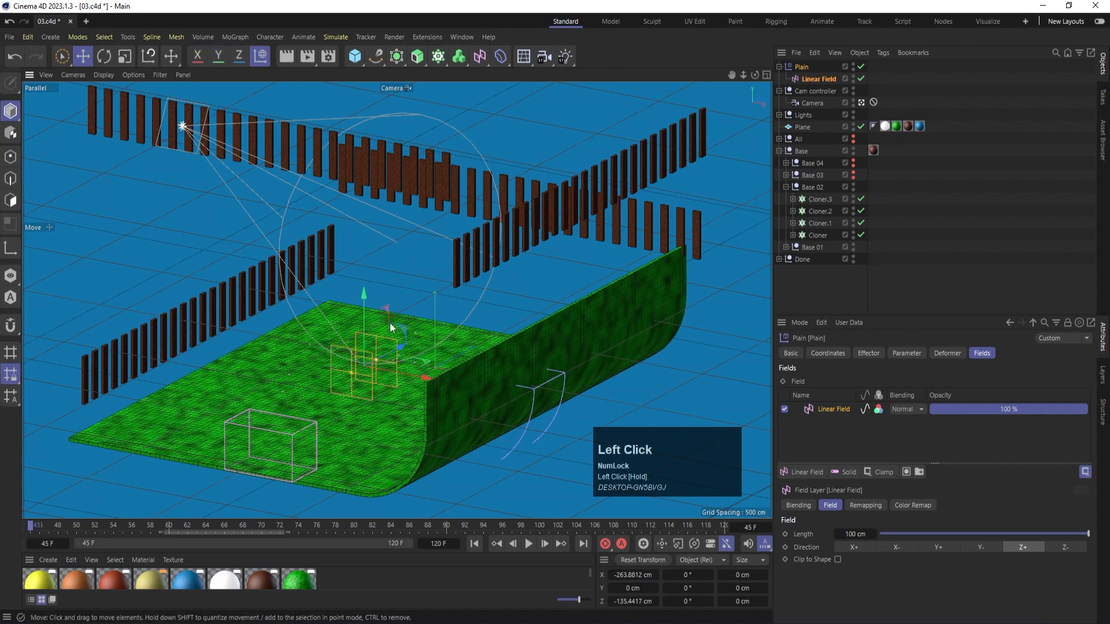
left_click(814, 81)
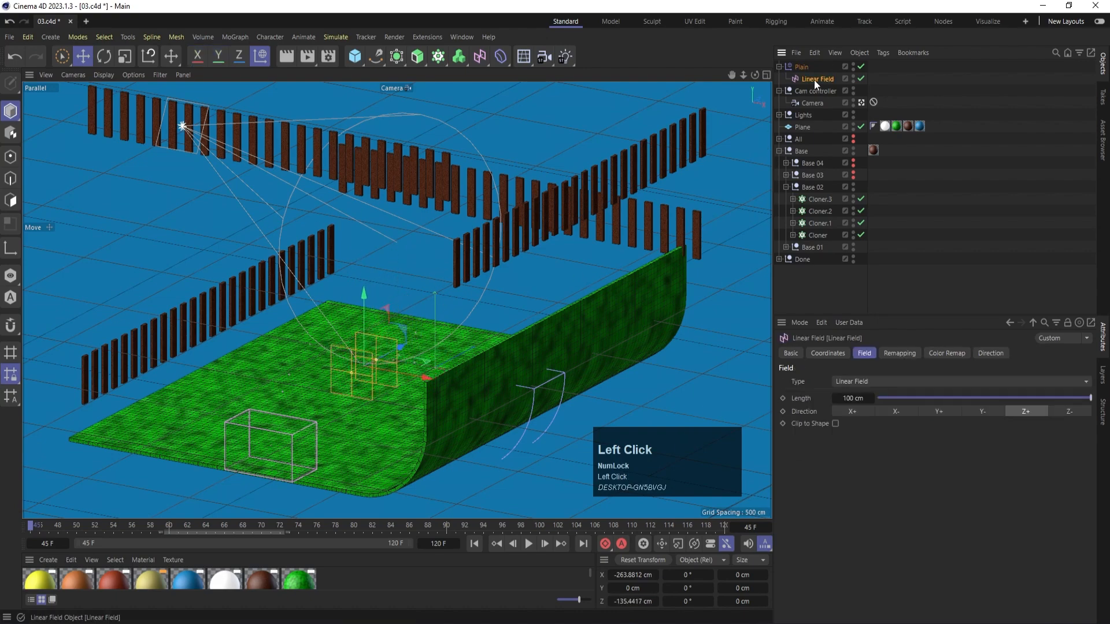
Freeze all of the Linear Field's transforms and keyframe its Z position of 0 cm at frame 45.
left_click(827, 354)
left_click(820, 490)
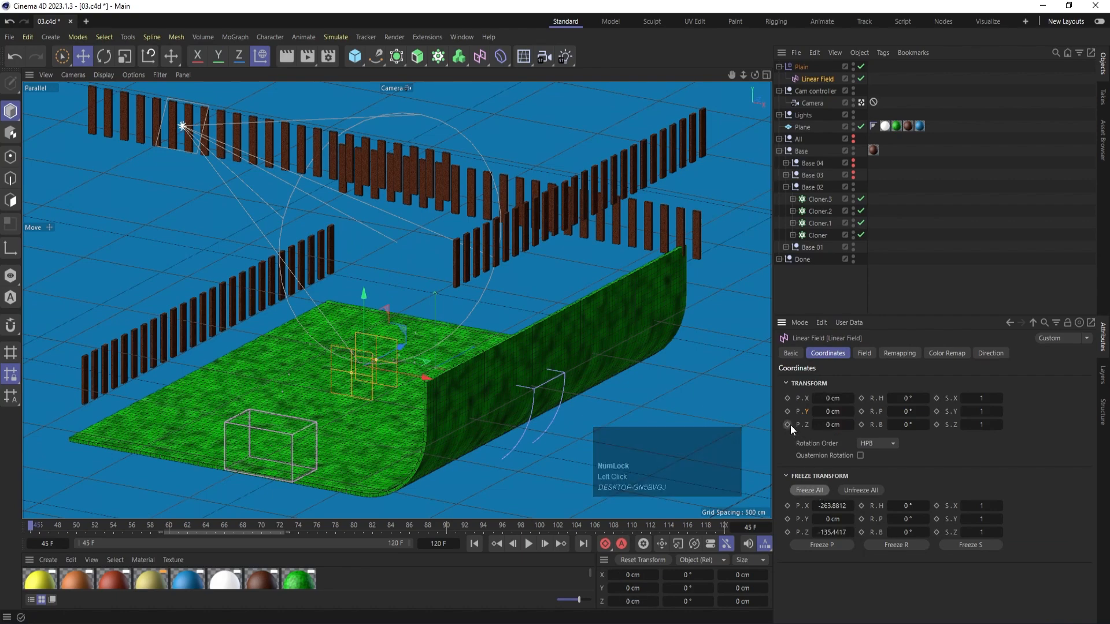
left_click_drag(400, 352, 402, 350)
key("ctrl+z")
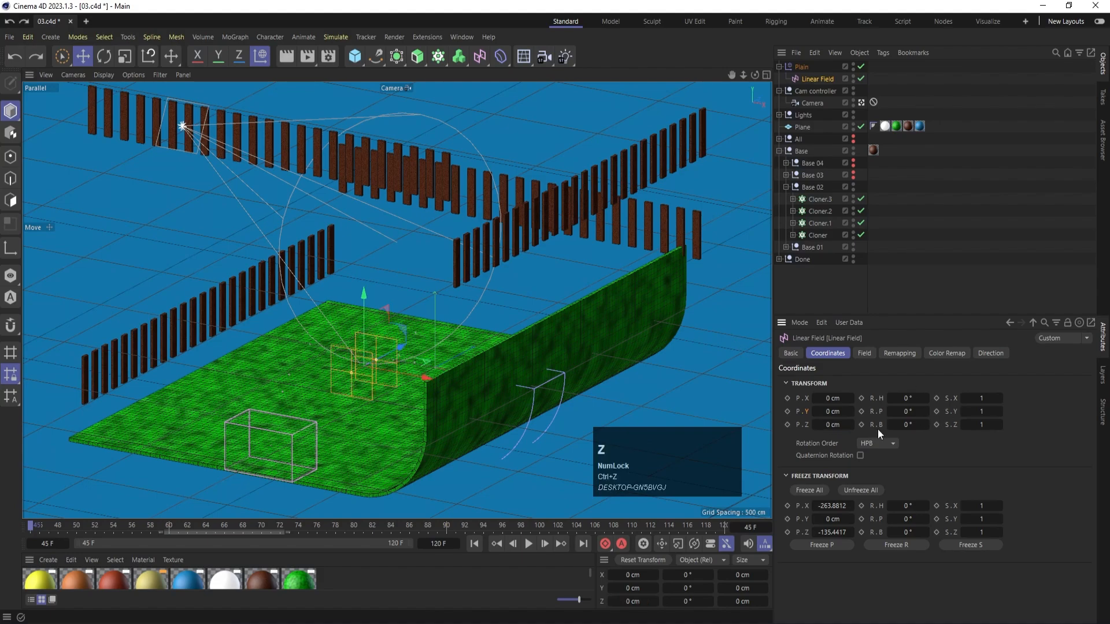
left_click(786, 425)
Keyframe the Linear Field's Z position at about 949 cm on frame 80, and play the animation from the start.
left_click_drag(43, 526, 353, 533)
left_click_drag(408, 367, 525, 300)
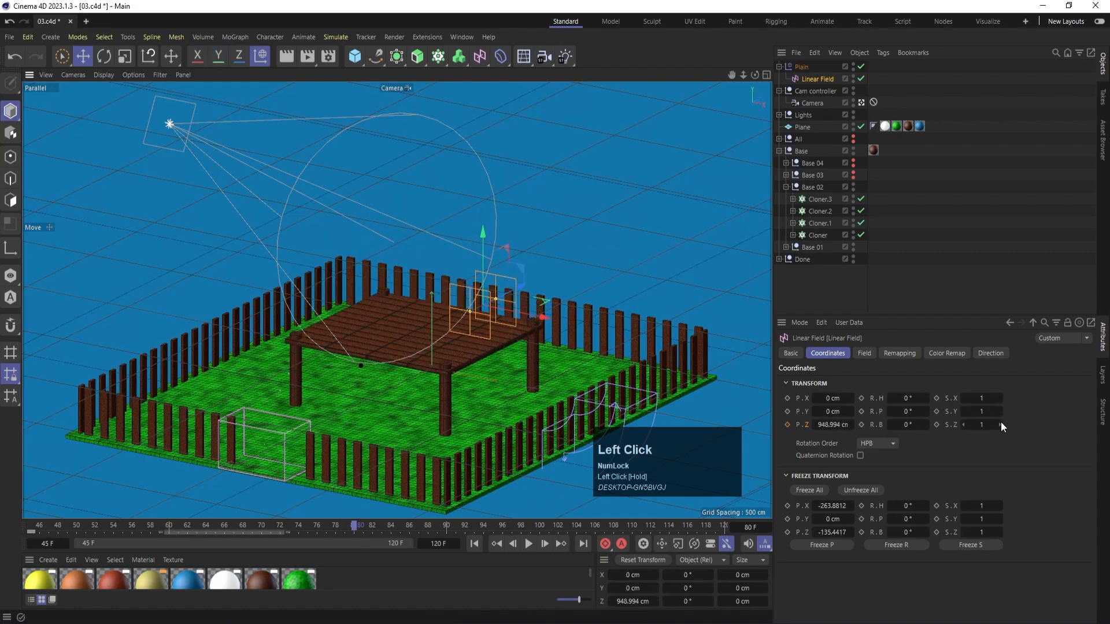
left_click(787, 425)
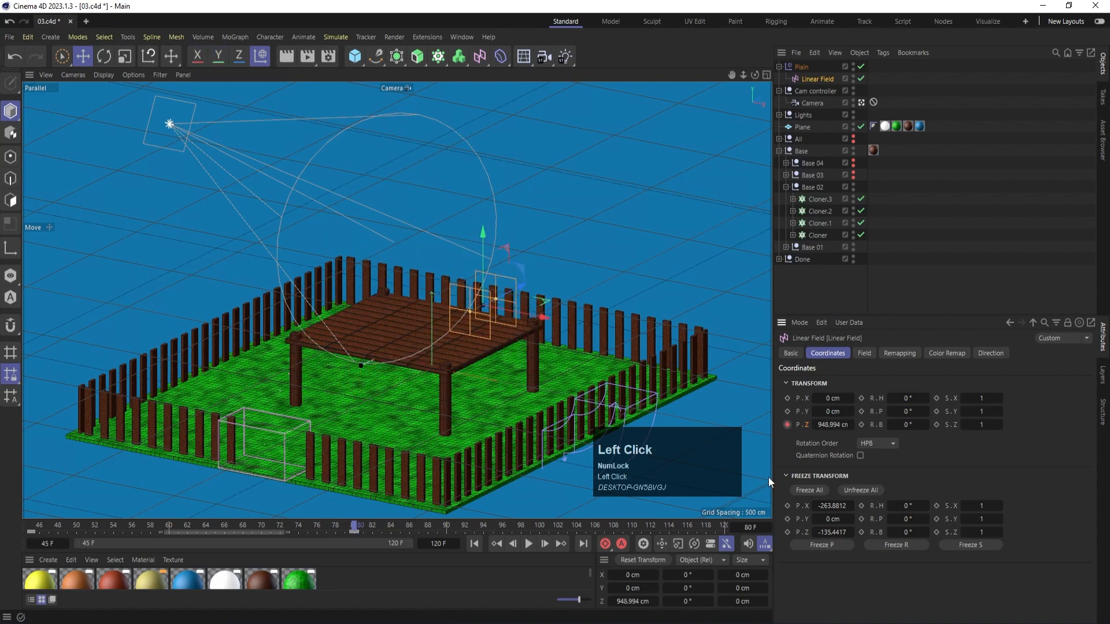
left_click(475, 543)
left_click(529, 544)
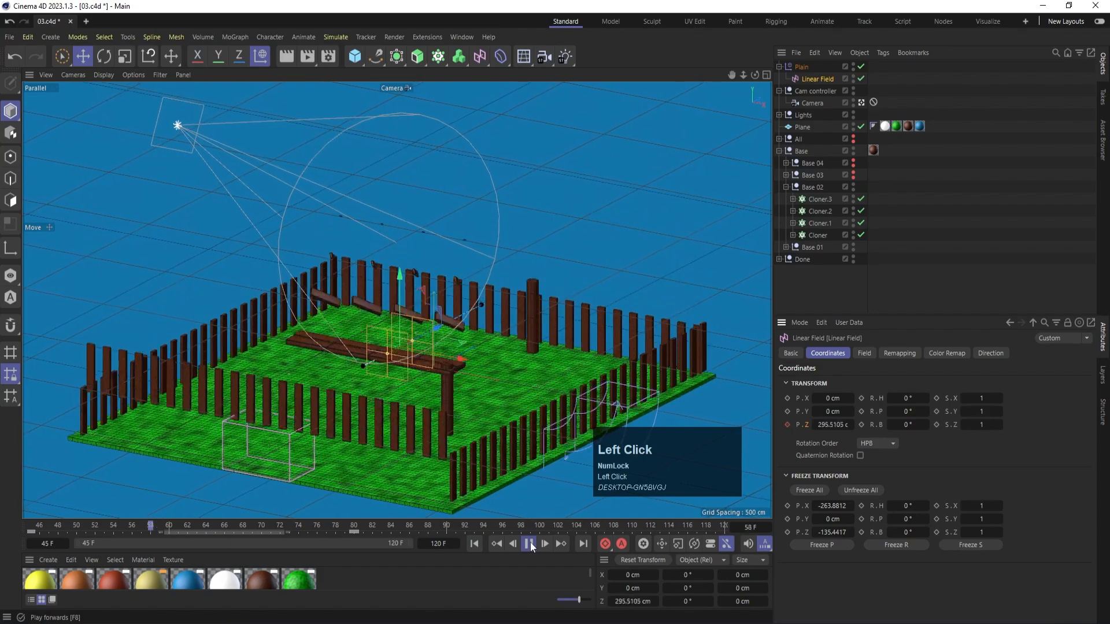
left_click(529, 543)
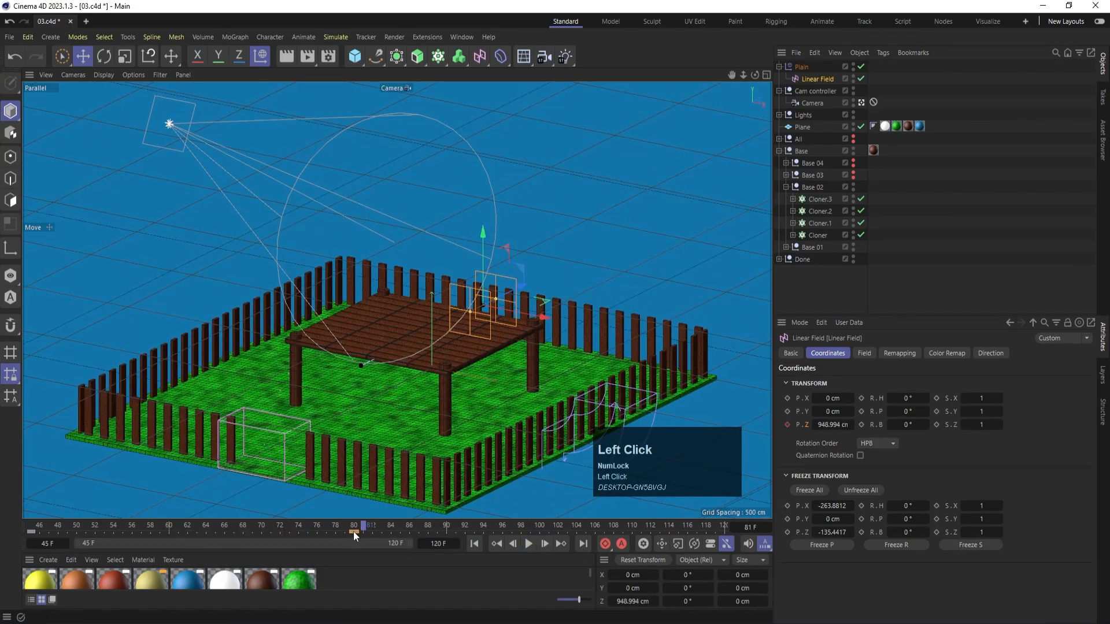
Move the Linear Field's last position key to frame 120, play the animation, and save the scene.
left_click(530, 532)
left_click_drag(536, 533, 725, 533)
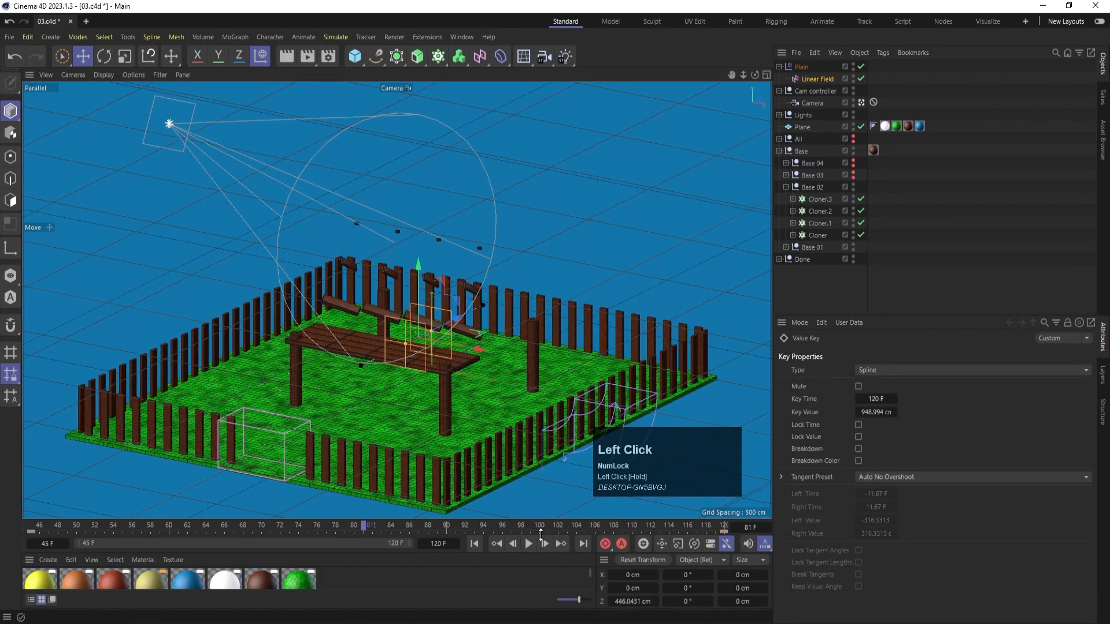
left_click(474, 544)
left_click(529, 545)
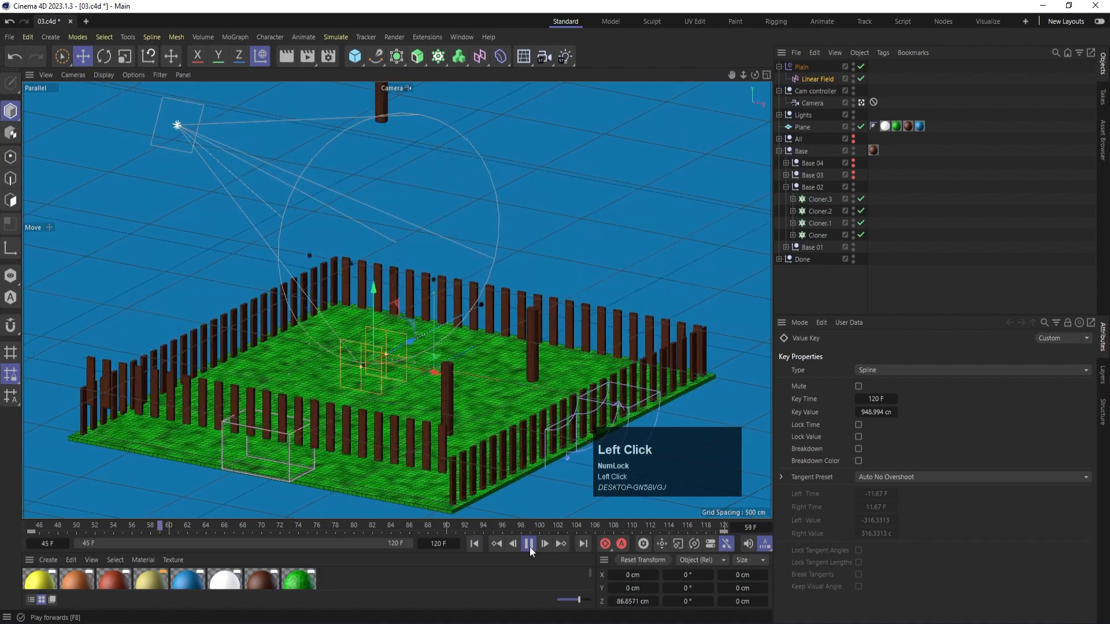
left_click(529, 544)
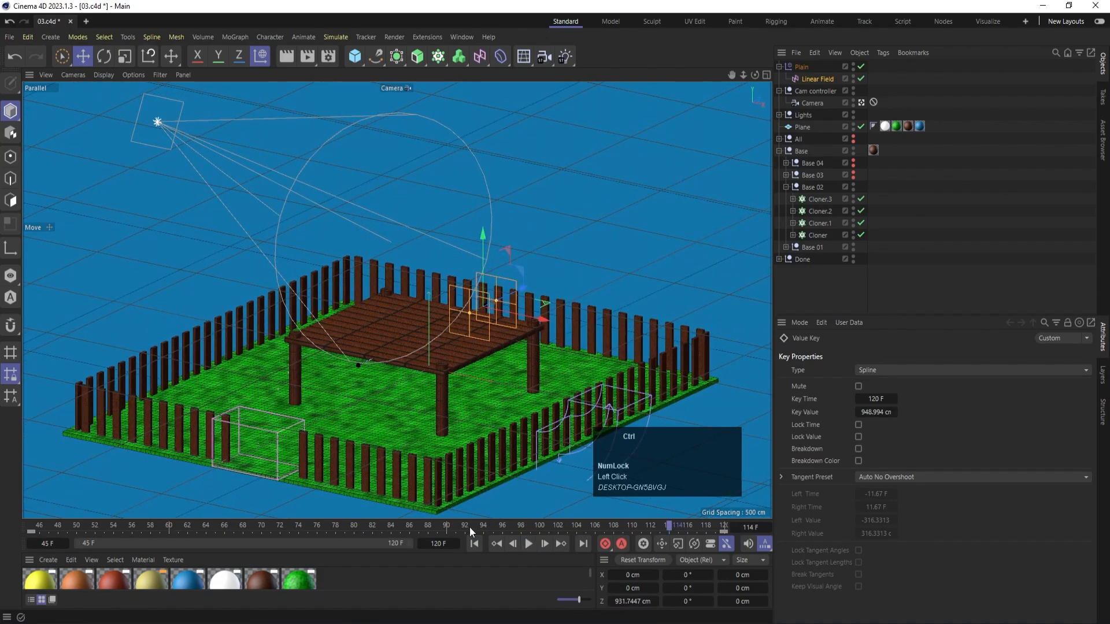
key("ctrl+s")
left_click(475, 544)
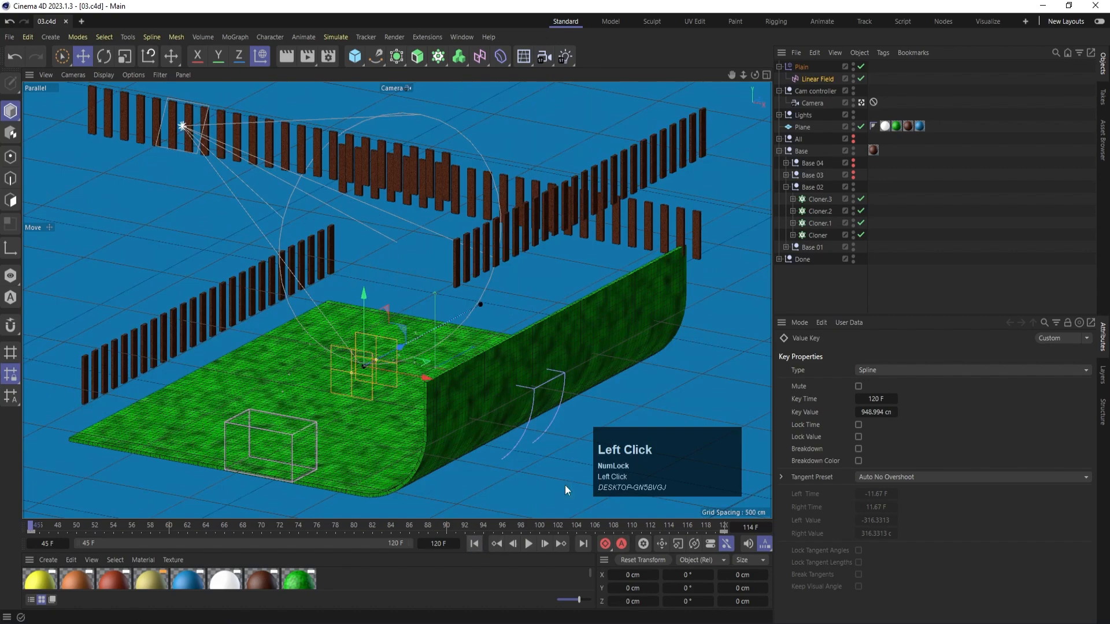
Make the Base 03 group visible, select it, preview the animation, and set the current time to frame 84.
left_click(853, 177)
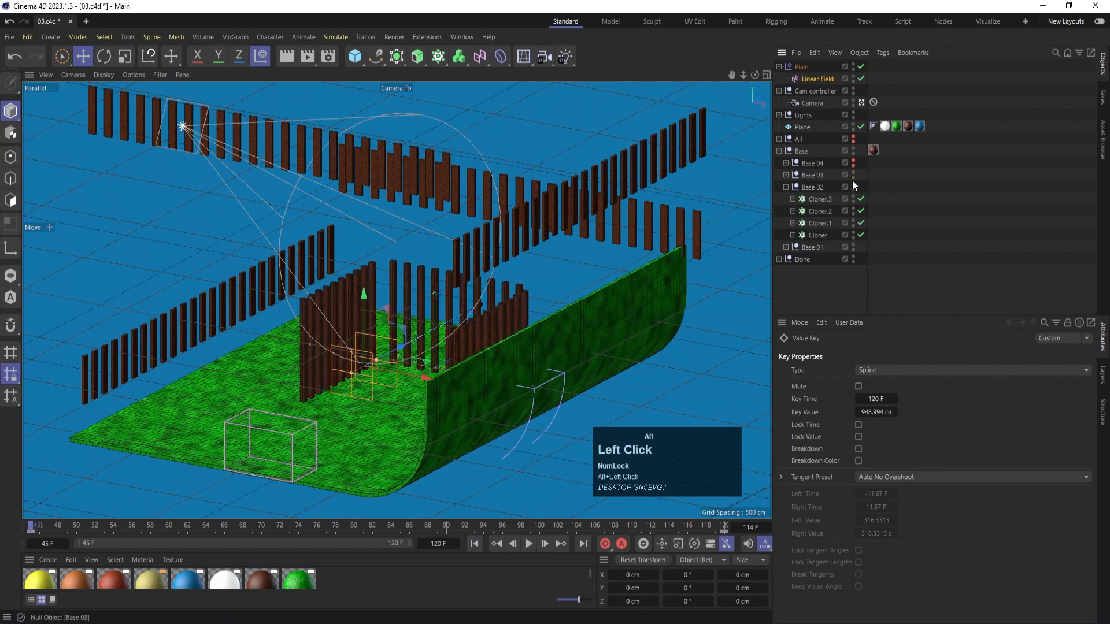
left_click(821, 175)
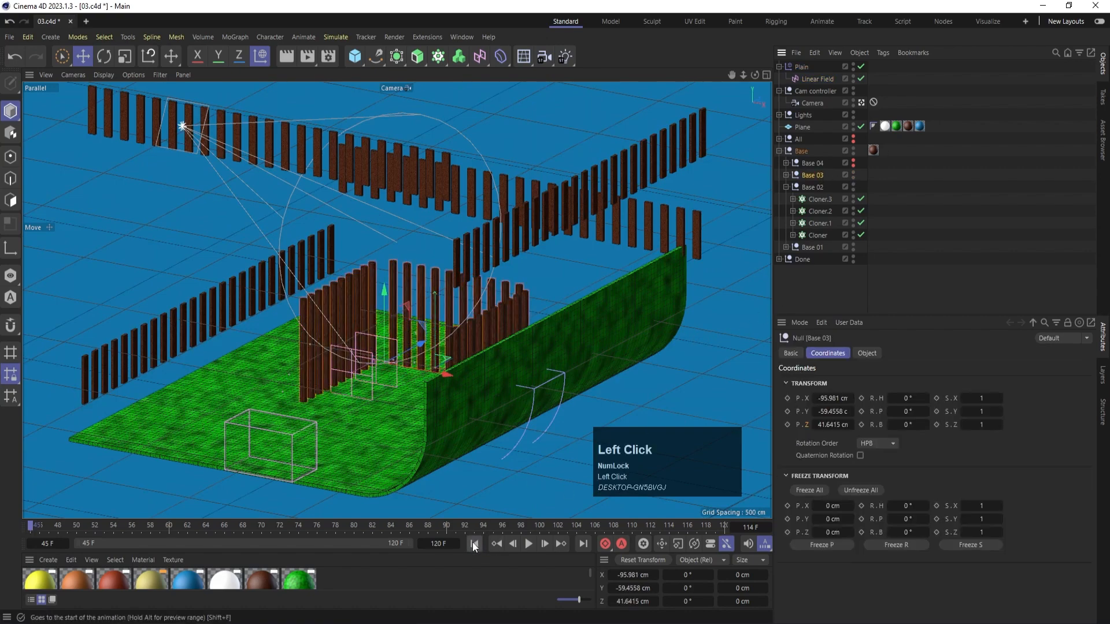
left_click(528, 544)
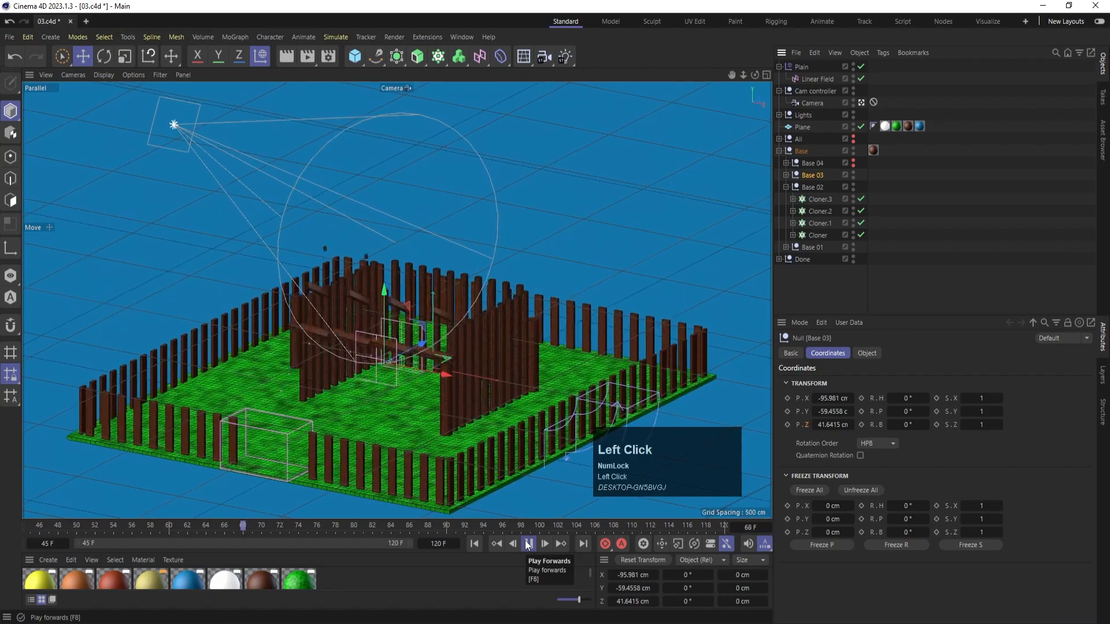
left_click(527, 543)
left_click_drag(417, 526, 392, 525)
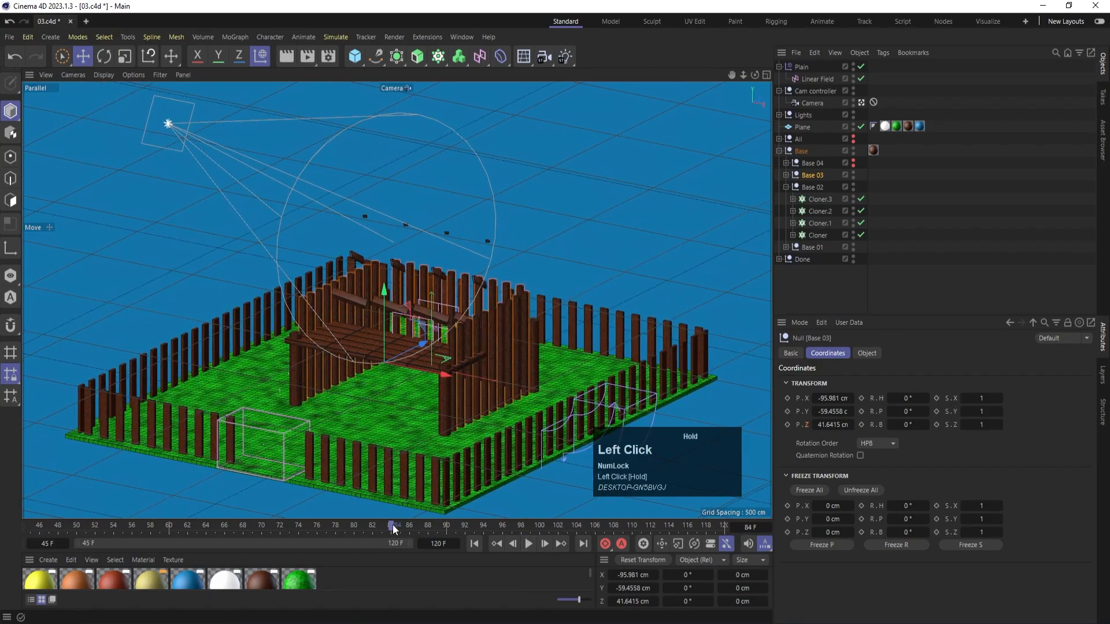
Check the cloners inside Base 03, then freeze all transforms of the Base 03 null.
left_click(785, 187)
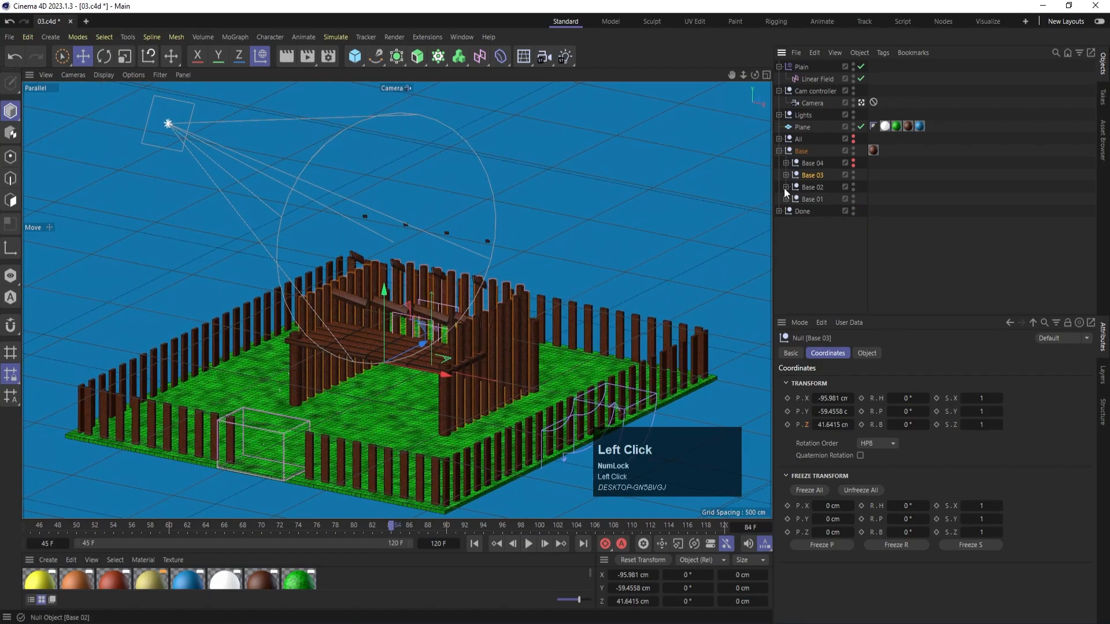
left_click(786, 175)
left_click(817, 212)
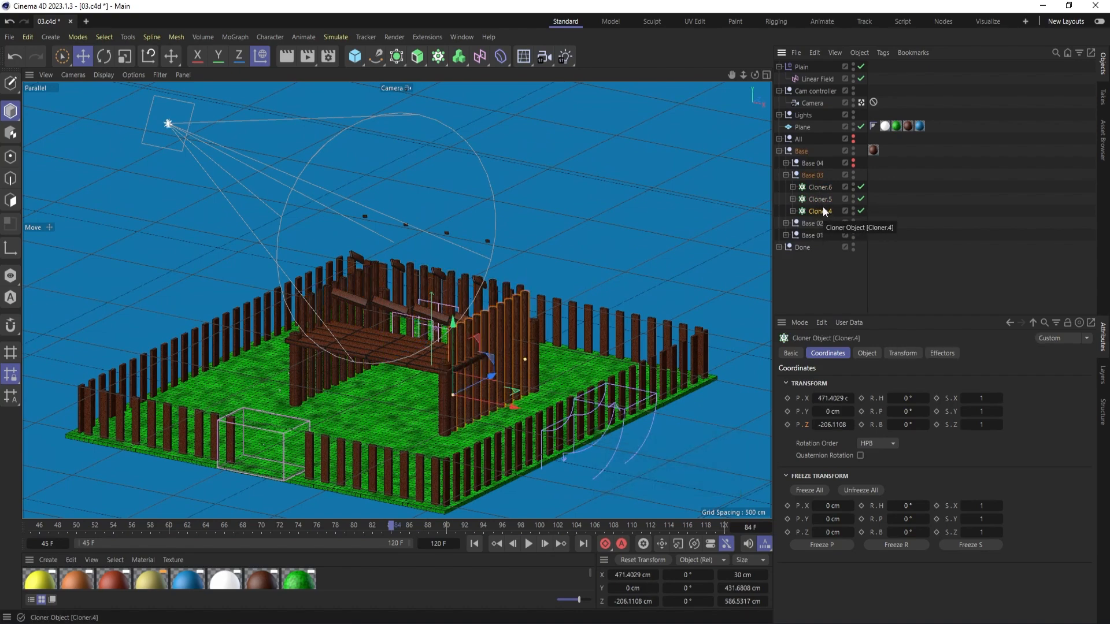
left_click(819, 188, "shift")
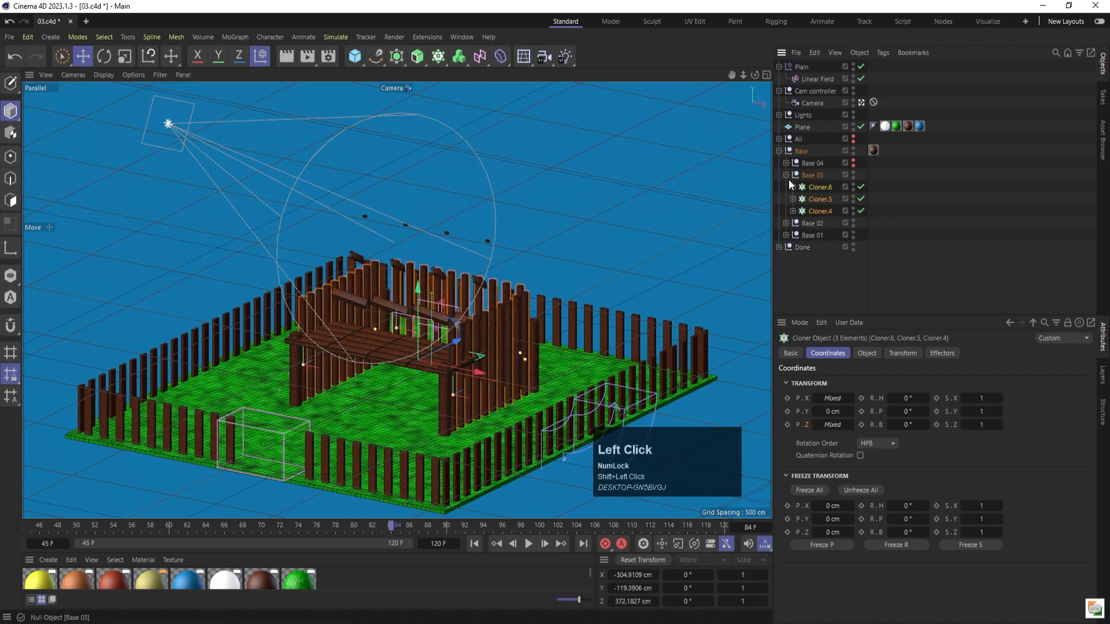
left_click(786, 174)
left_click(809, 174)
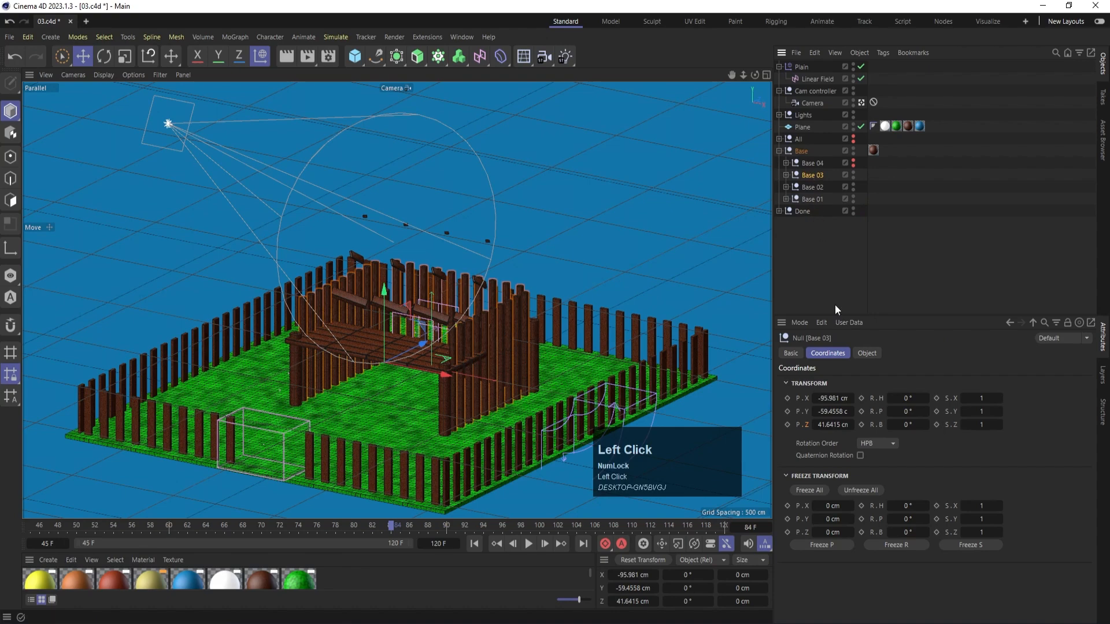
left_click(813, 488)
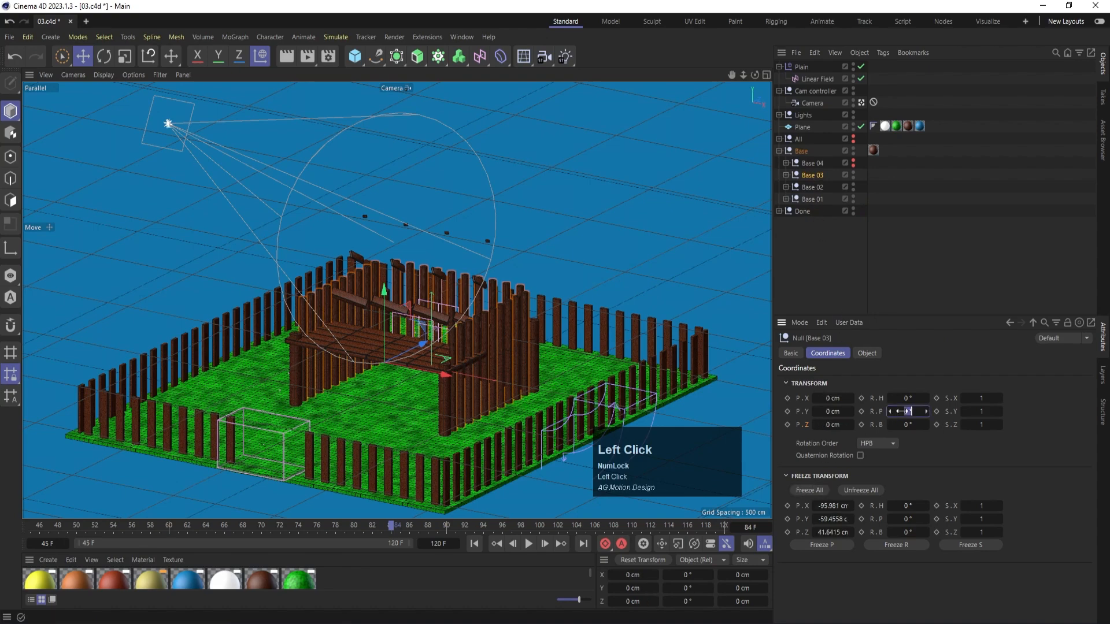
key("Return")
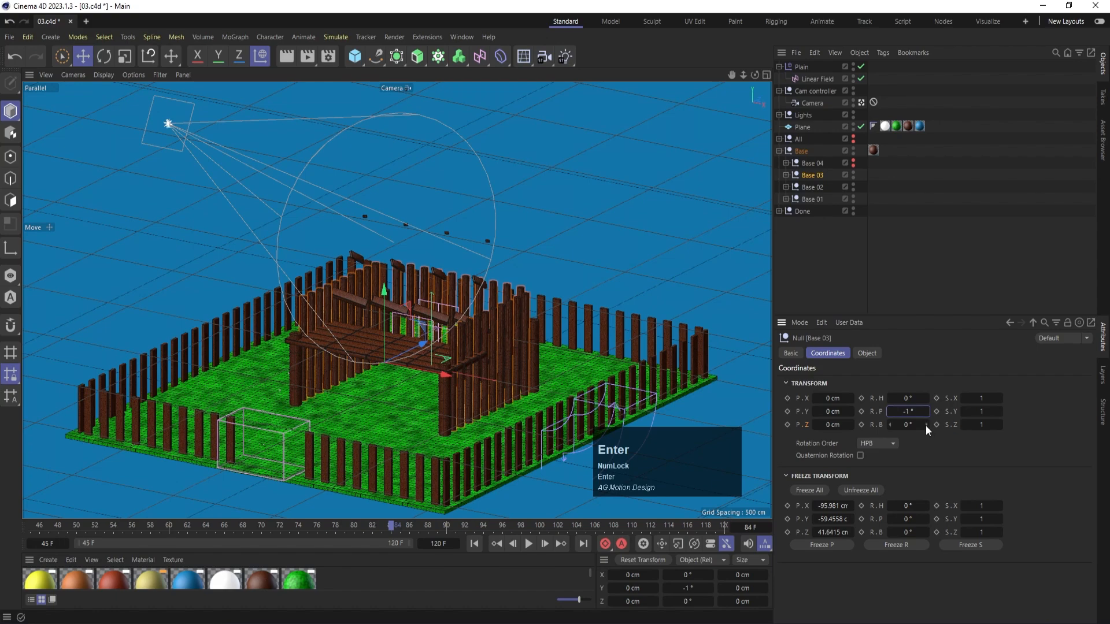
key("ctrl+z")
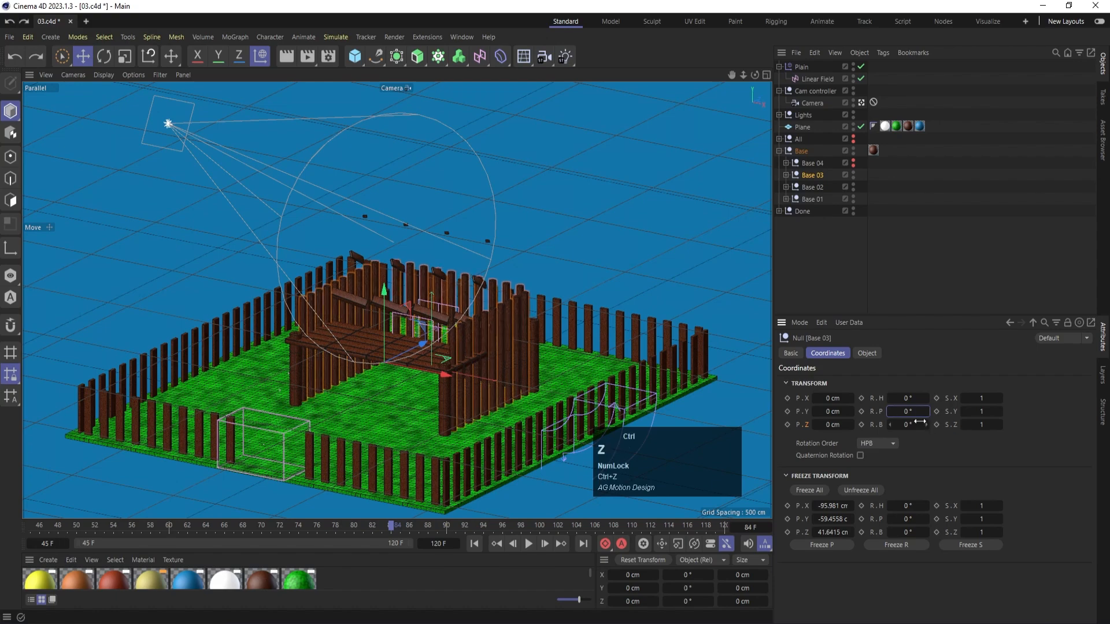
left_click(812, 175)
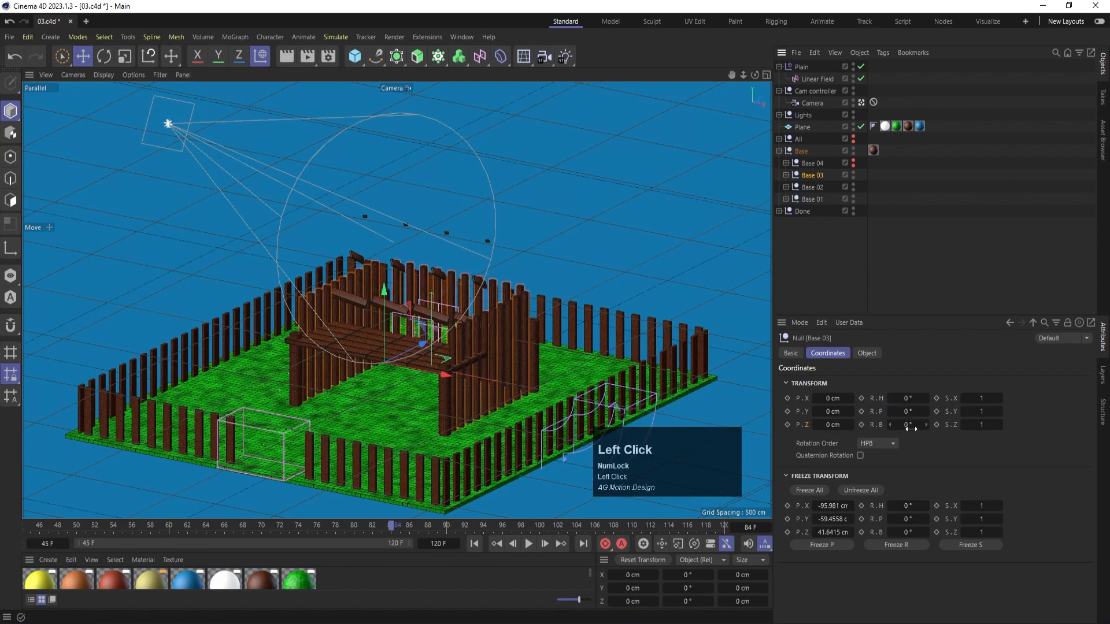
left_click(891, 411)
key("ctrl+z")
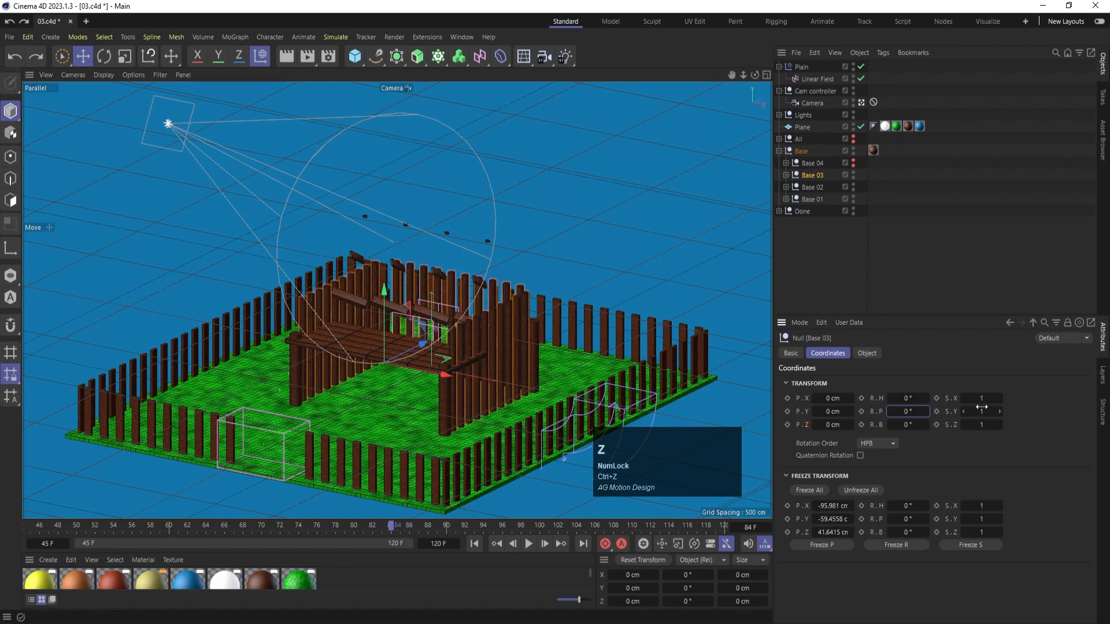
Try a Y scale of -1 on Base 03 and adjust it to about 0.1.
left_click(981, 411)
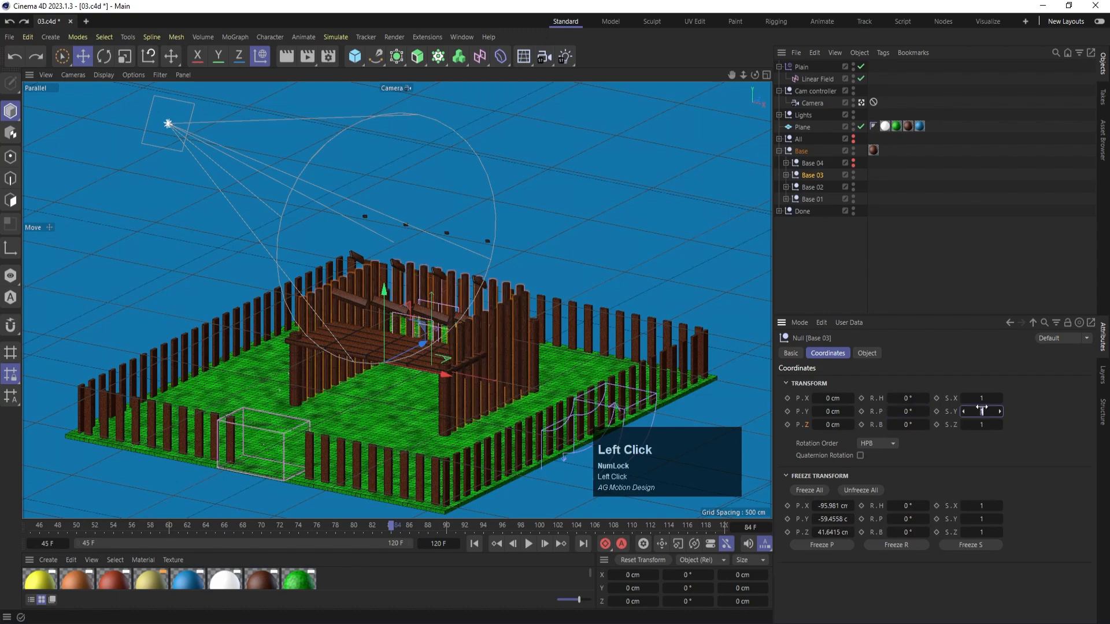
type("-")
key("Return")
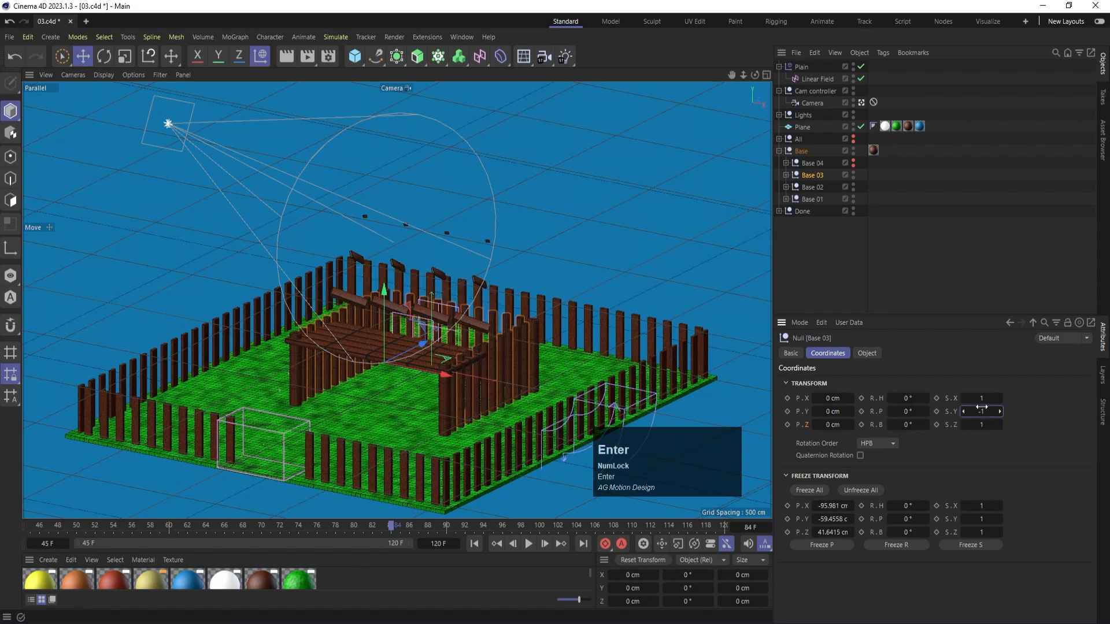
left_click_drag(979, 413, 998, 414)
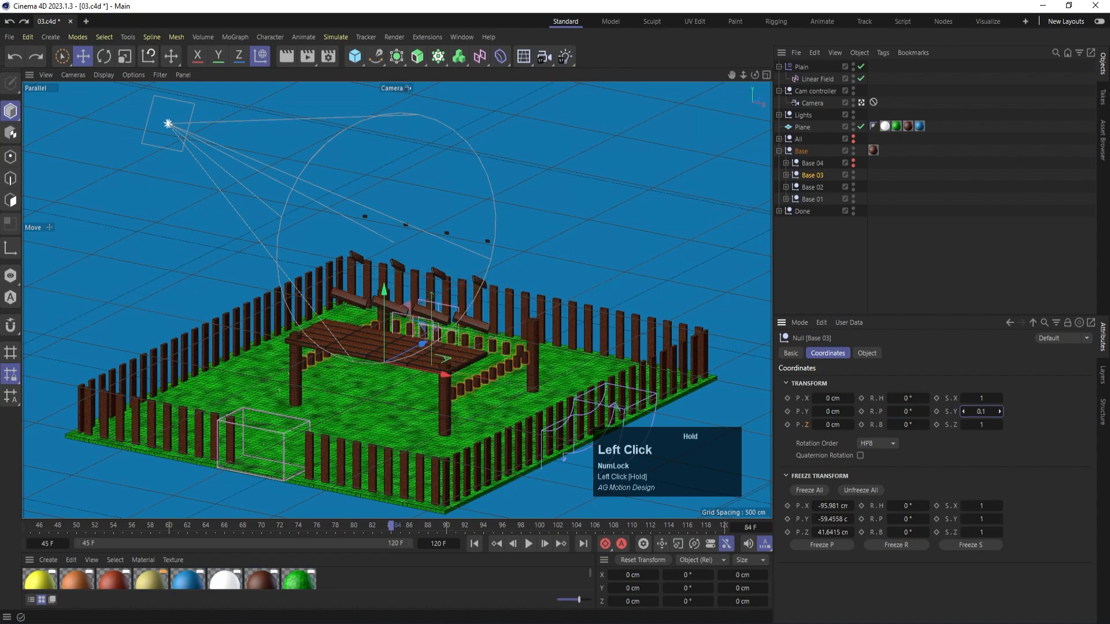
Set Base 03's Y scale to 0 and keyframe it at frame 84.
left_click(986, 412)
type("0")
key("Return")
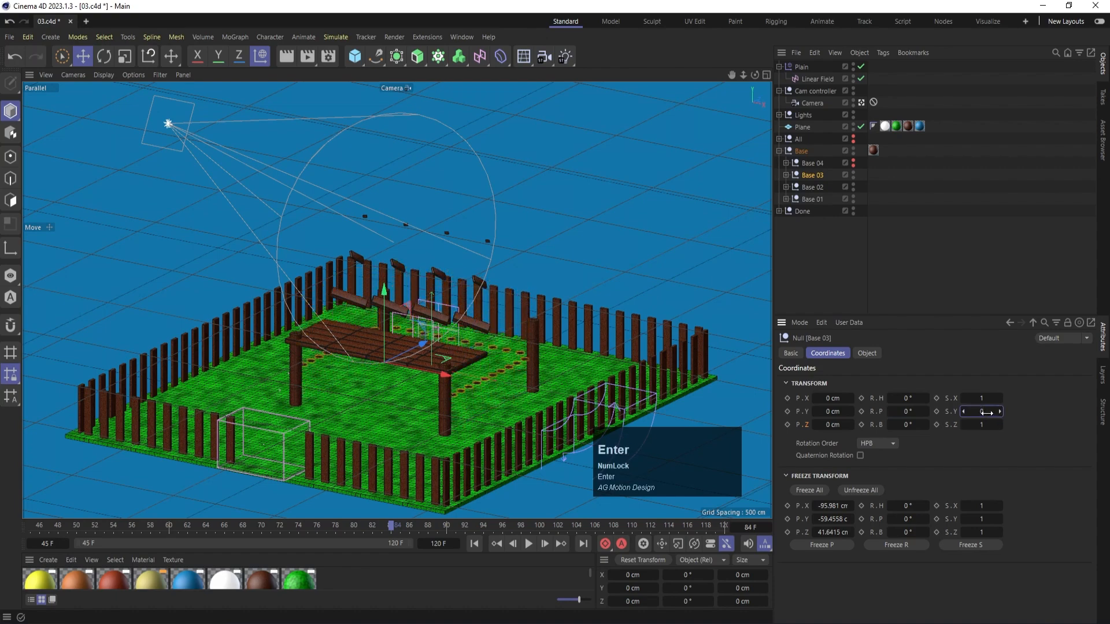
left_click(937, 412)
Keyframe Base 03's Y scale at 1 on frame 120, and play the animation from frame 45.
left_click_drag(402, 533, 734, 531)
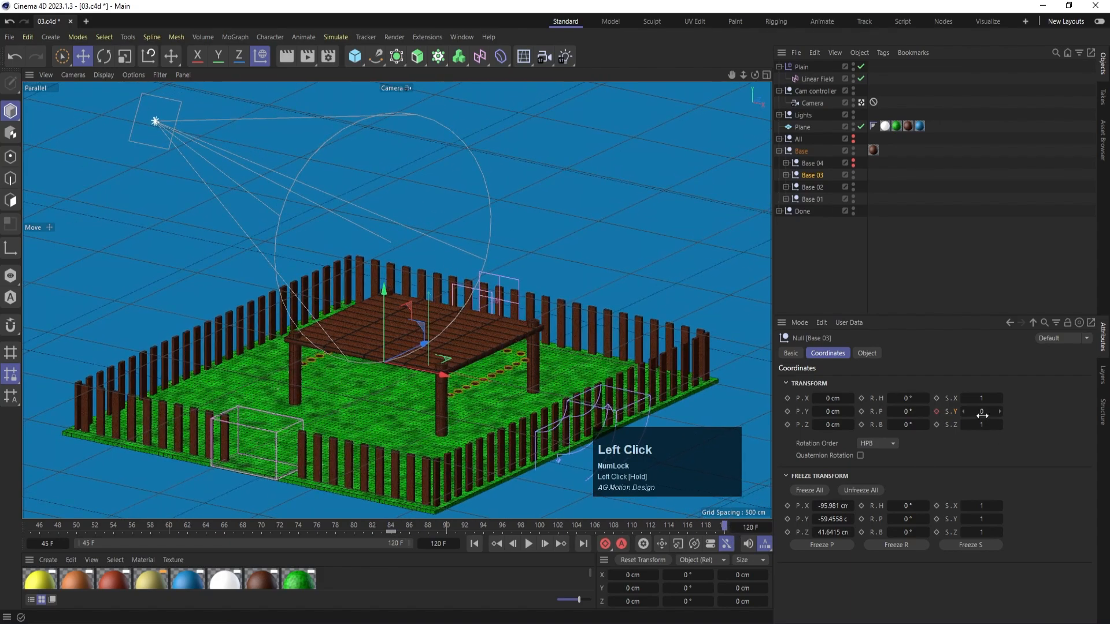
left_click(982, 413)
type("1")
key("Return")
left_click(937, 411)
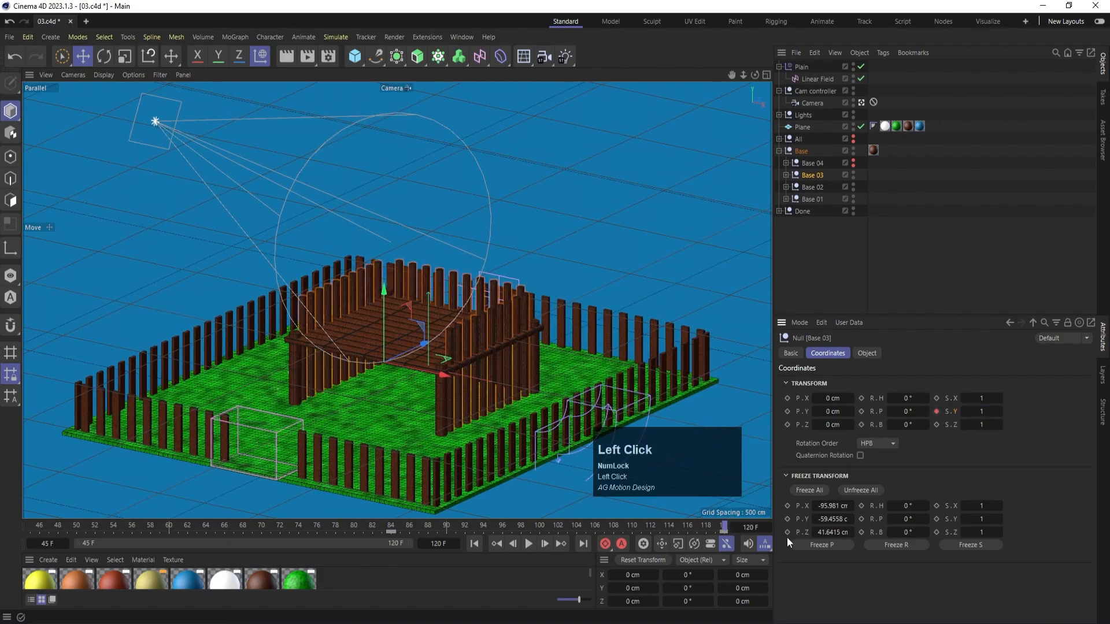
left_click_drag(348, 529, 8, 533)
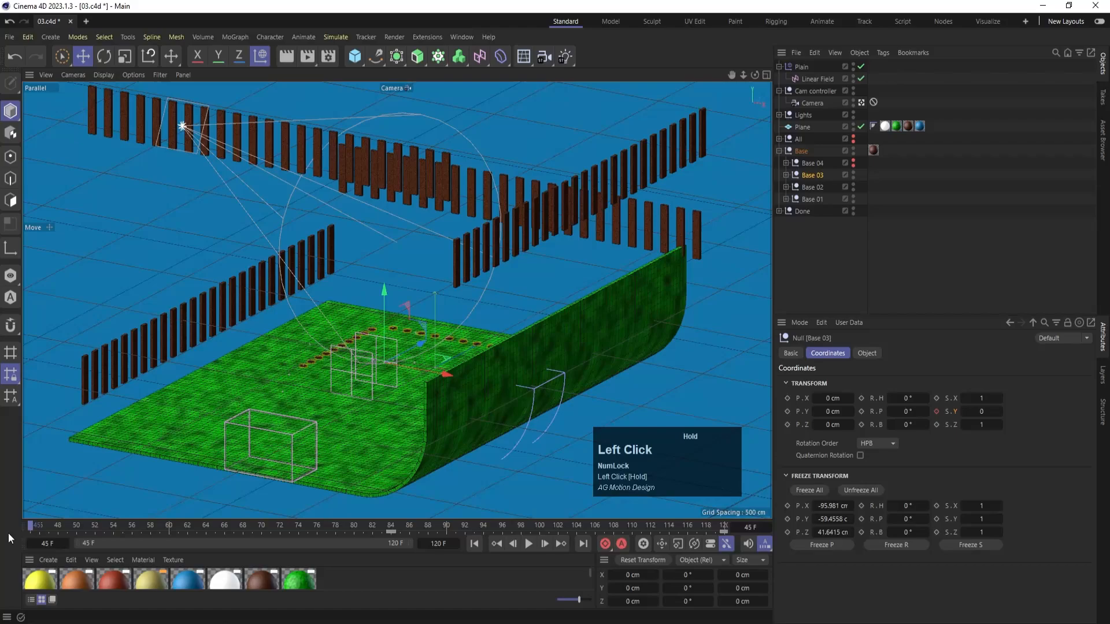
left_click(529, 545)
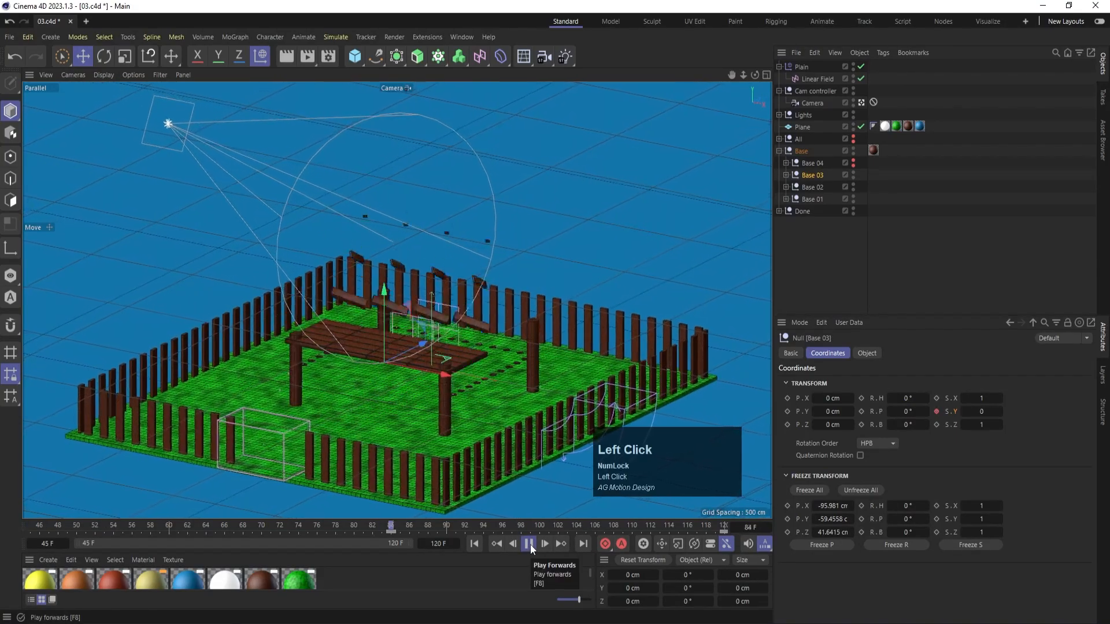
left_click(529, 544)
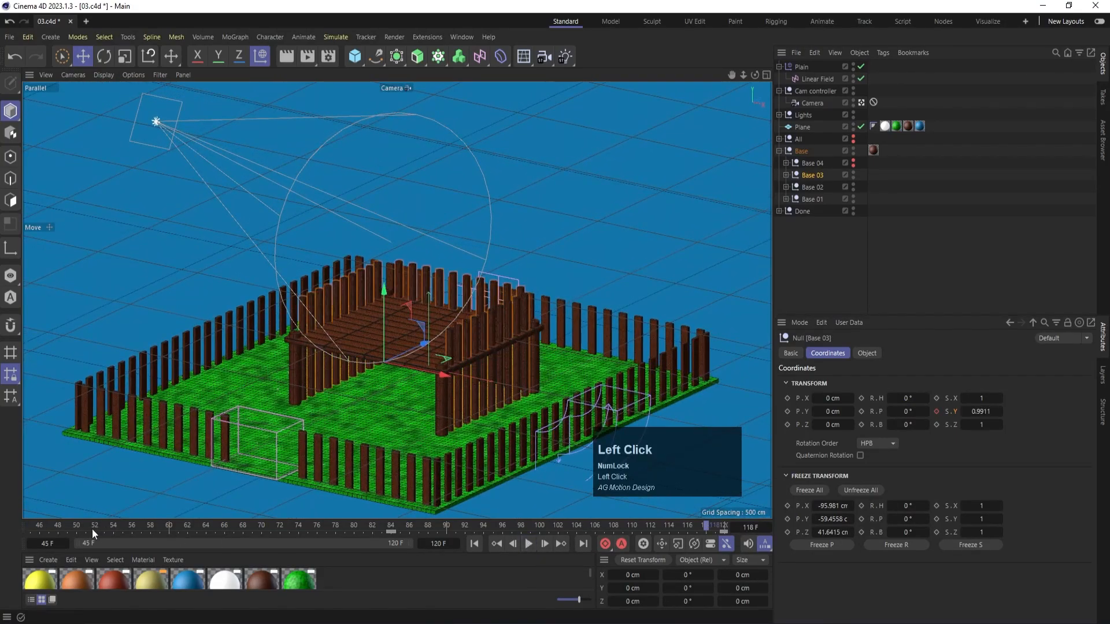
Move Base 03's first Y scale key to frame 45, return to that frame, and save the scene.
left_click_drag(91, 529, 226, 531)
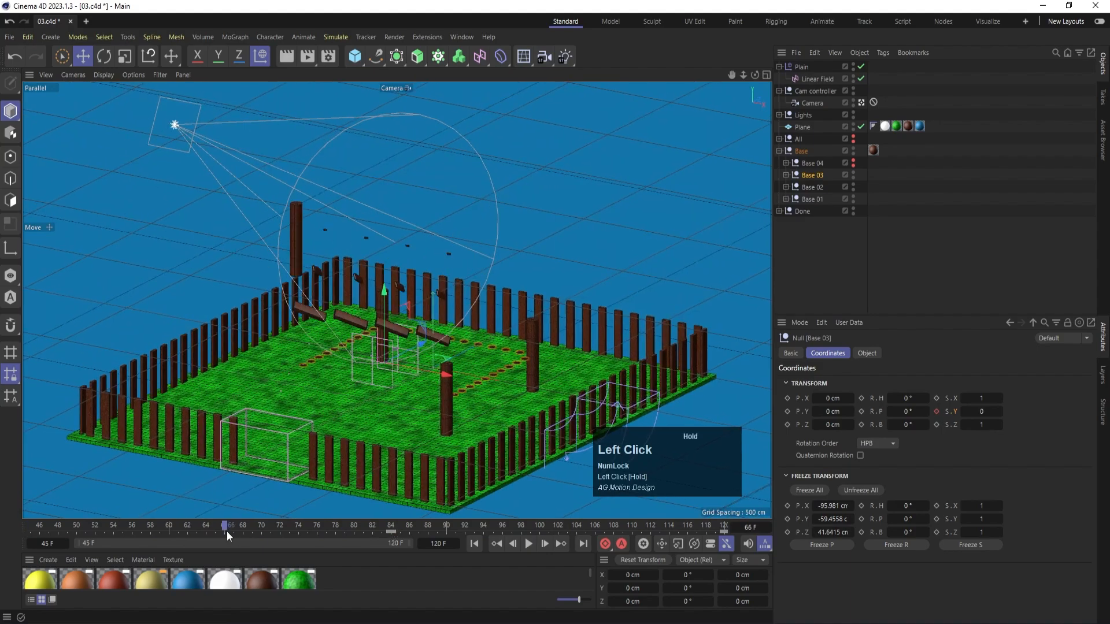
left_click_drag(391, 531, 26, 528)
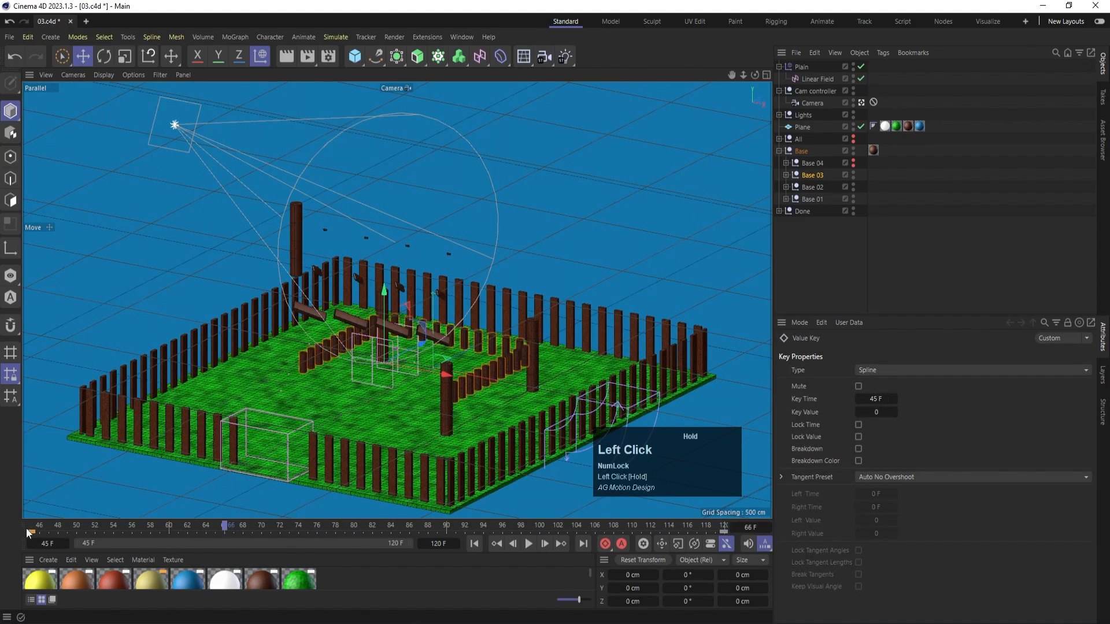
left_click(32, 526)
key("ctrl+s")
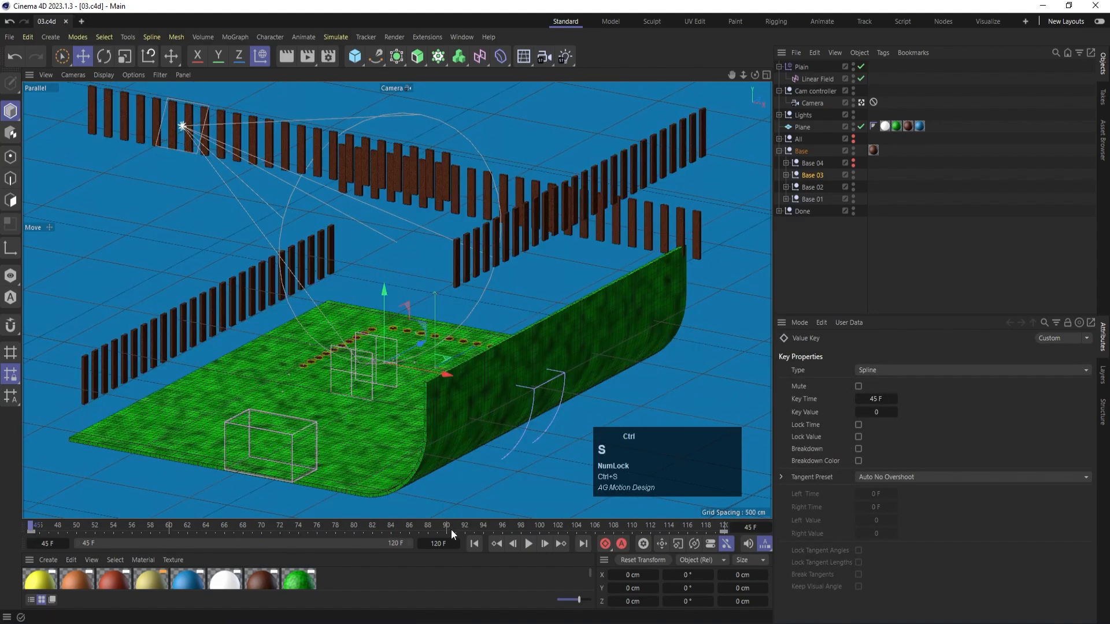
Play the animation from frame 45 to review it, stop playback, and return to frame 45.
left_click(523, 545)
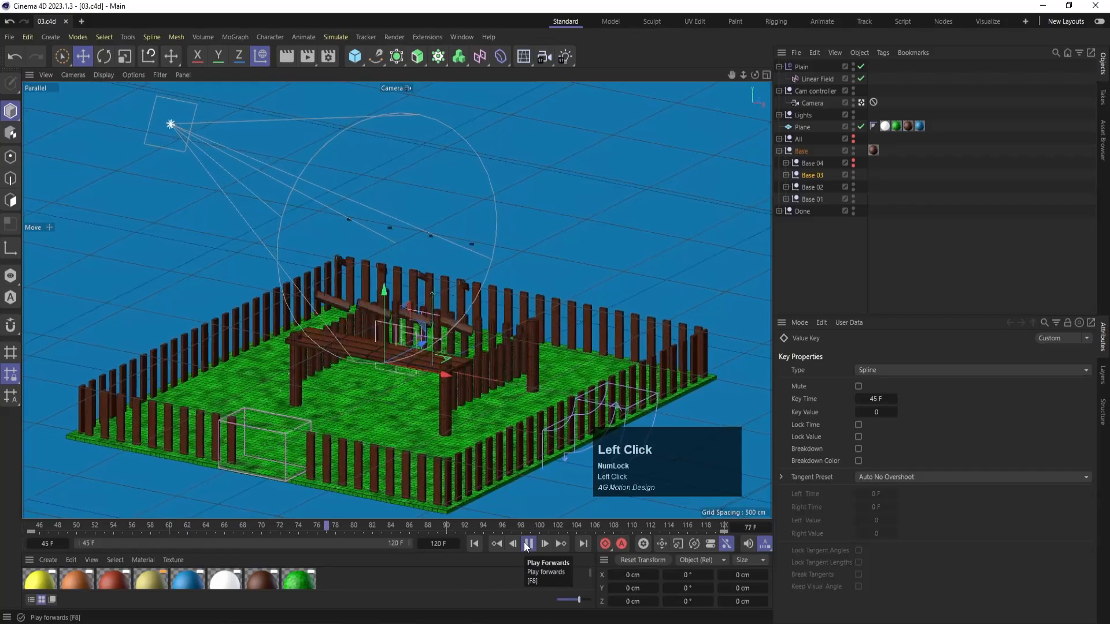
left_click(525, 544)
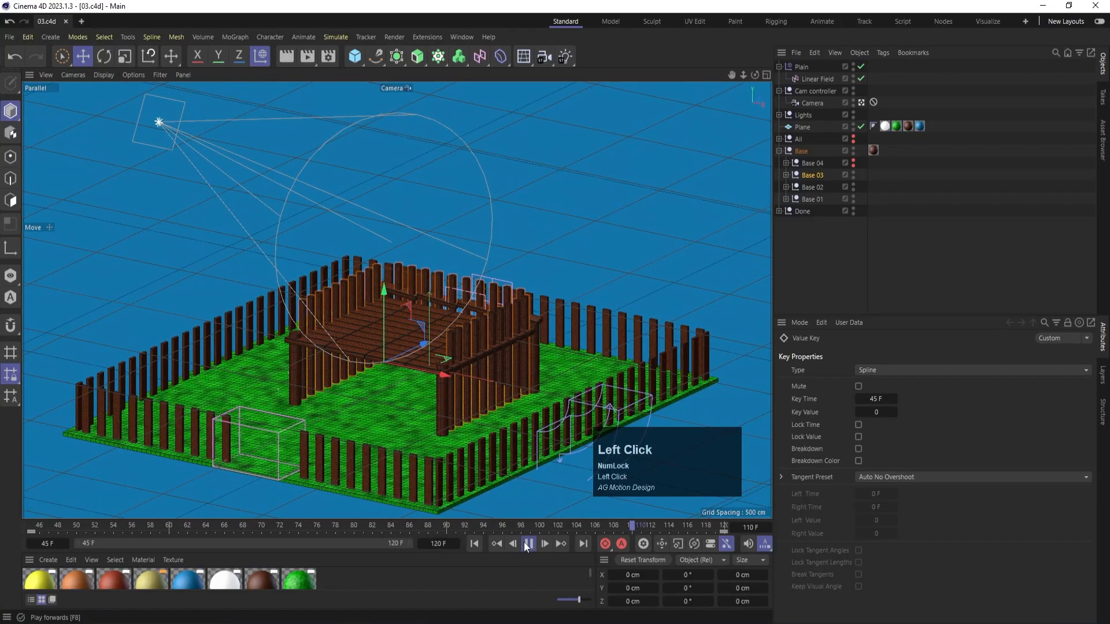
left_click_drag(470, 524, 20, 525)
Make the Base 04 group visible in the viewport and freeze all of its coordinates.
left_click(853, 162, "alt")
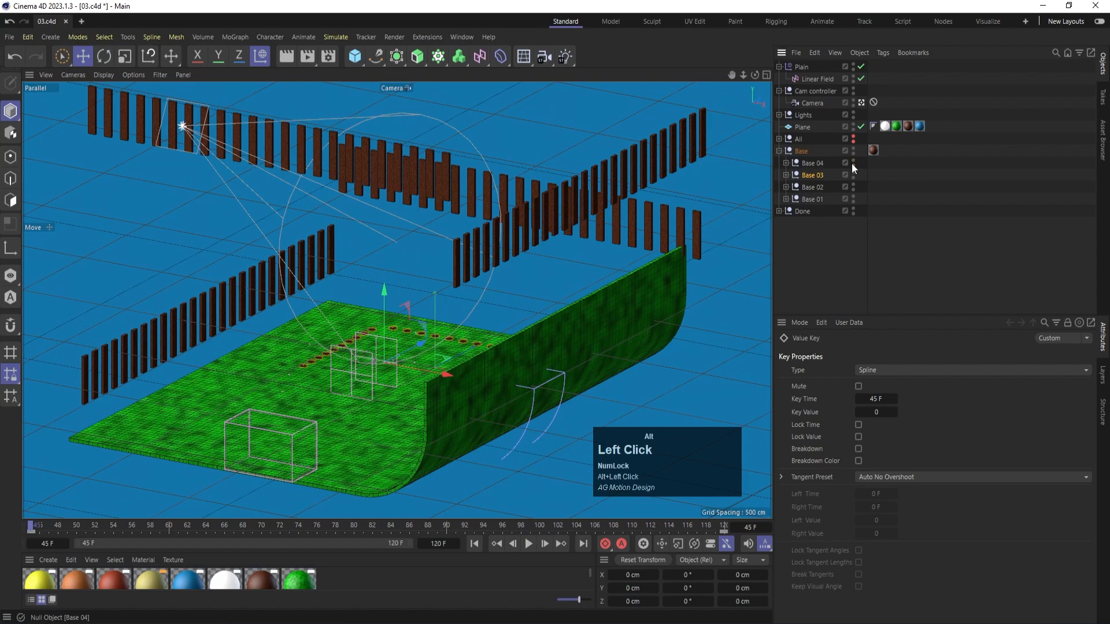
left_click(813, 163)
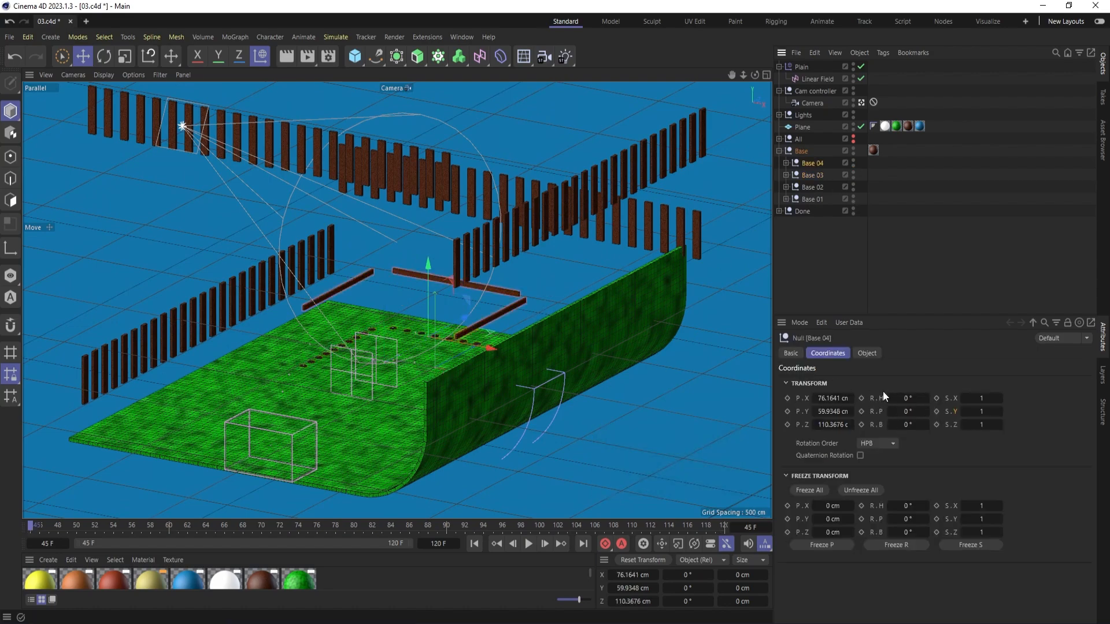
left_click(808, 489)
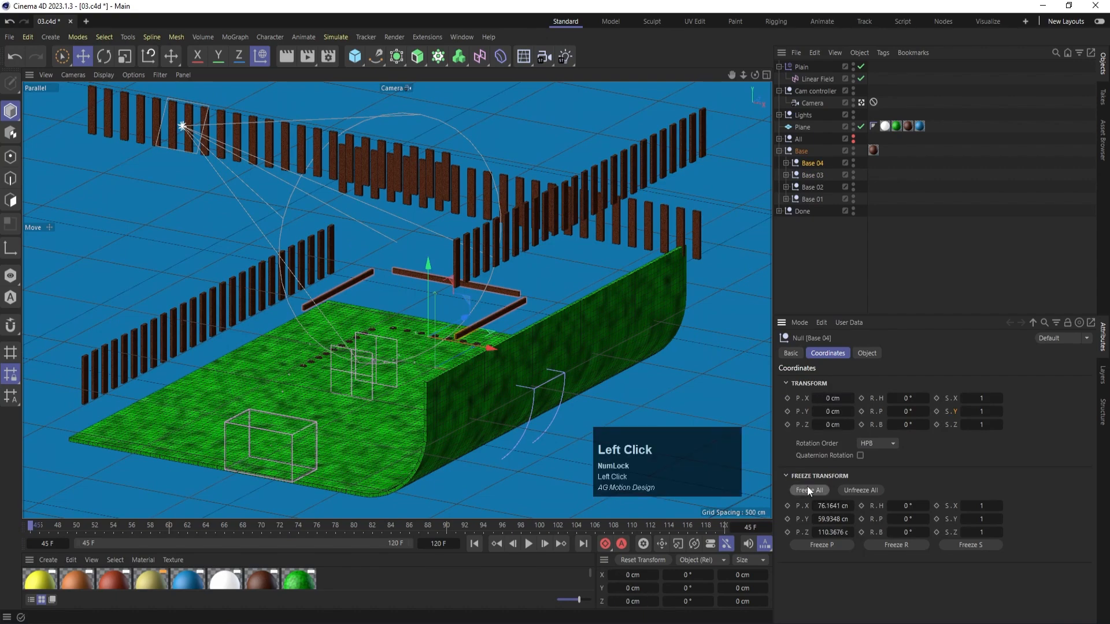
Keyframe Base 04's X, Y and Z position at frames 45 and 80, and return to frame 45.
left_click(788, 424)
left_click_drag(789, 425, 788, 398)
left_click(355, 525)
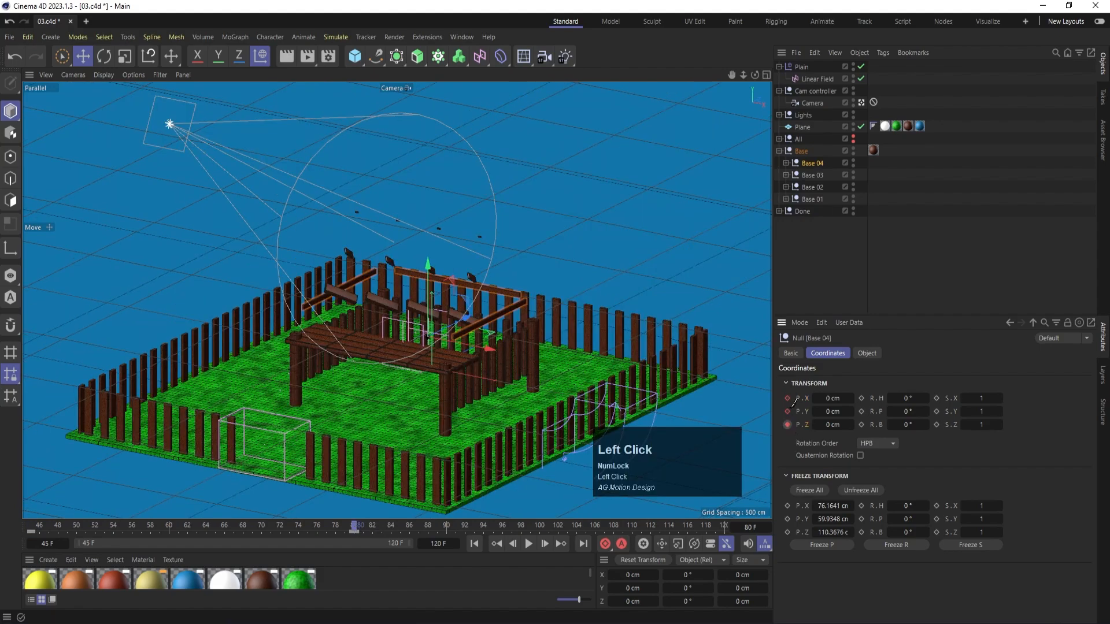
left_click(31, 524)
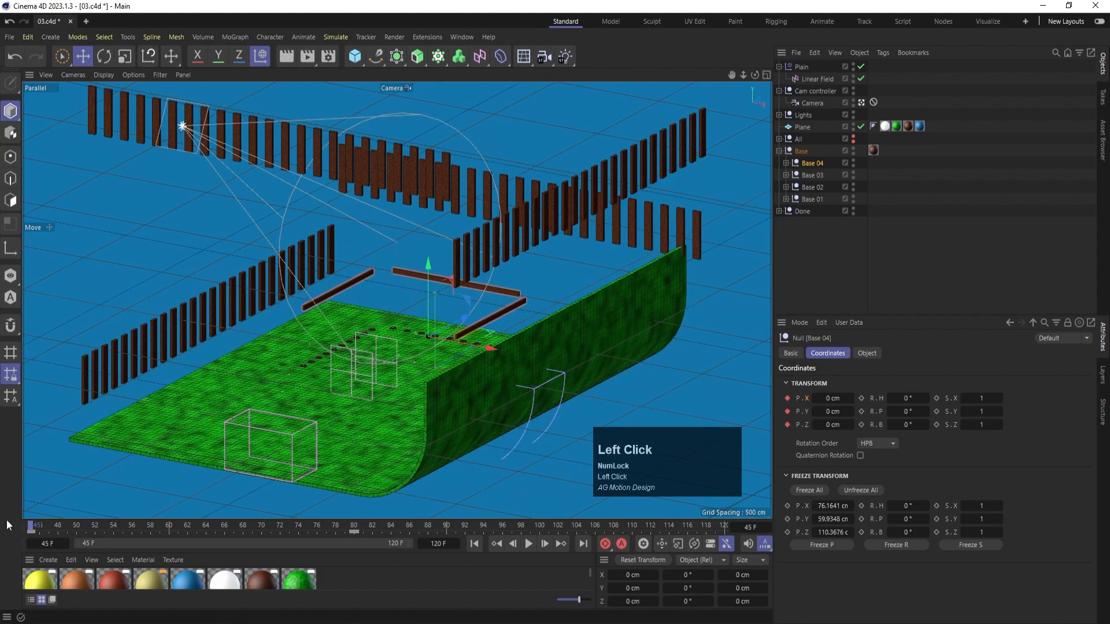
Delete the position animation tracks from the Base 04 group and deselect it.
left_click(831, 260)
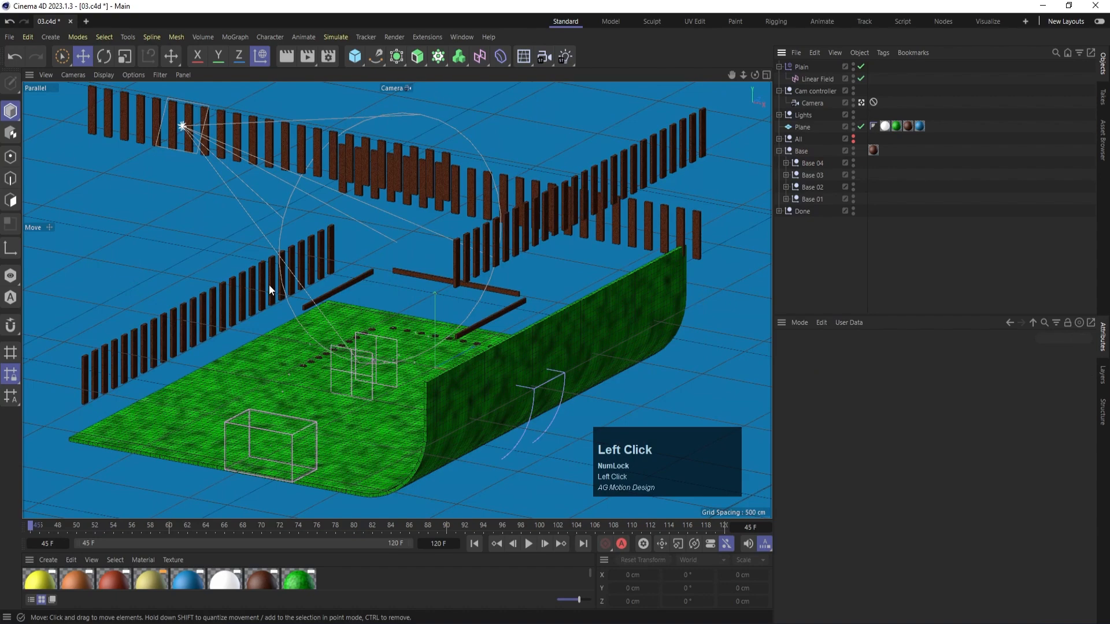
left_click(347, 285)
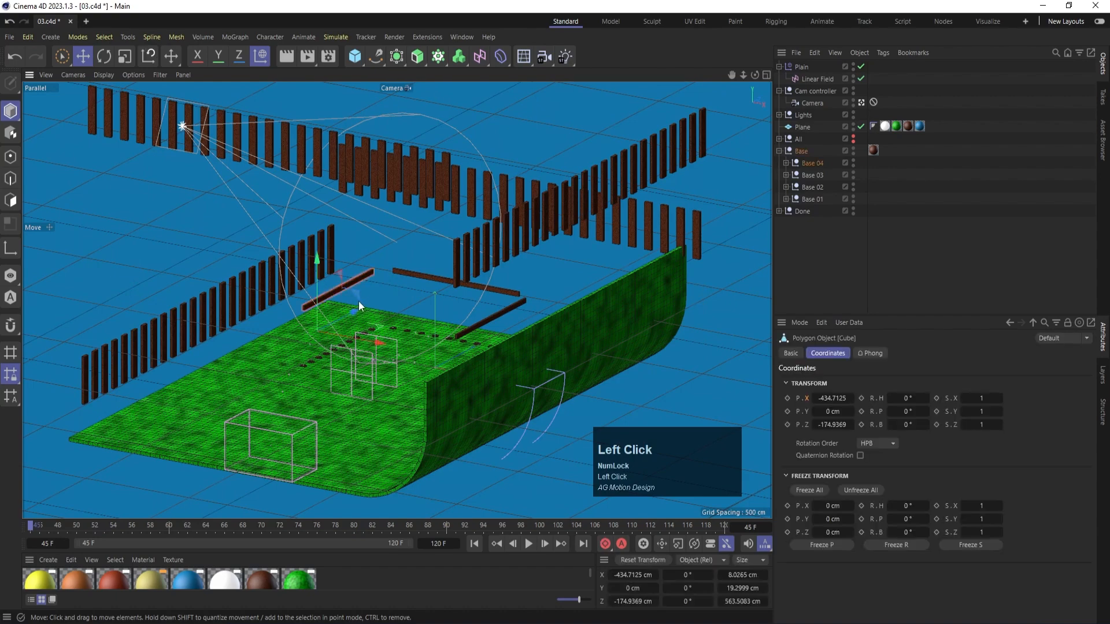
left_click(820, 163)
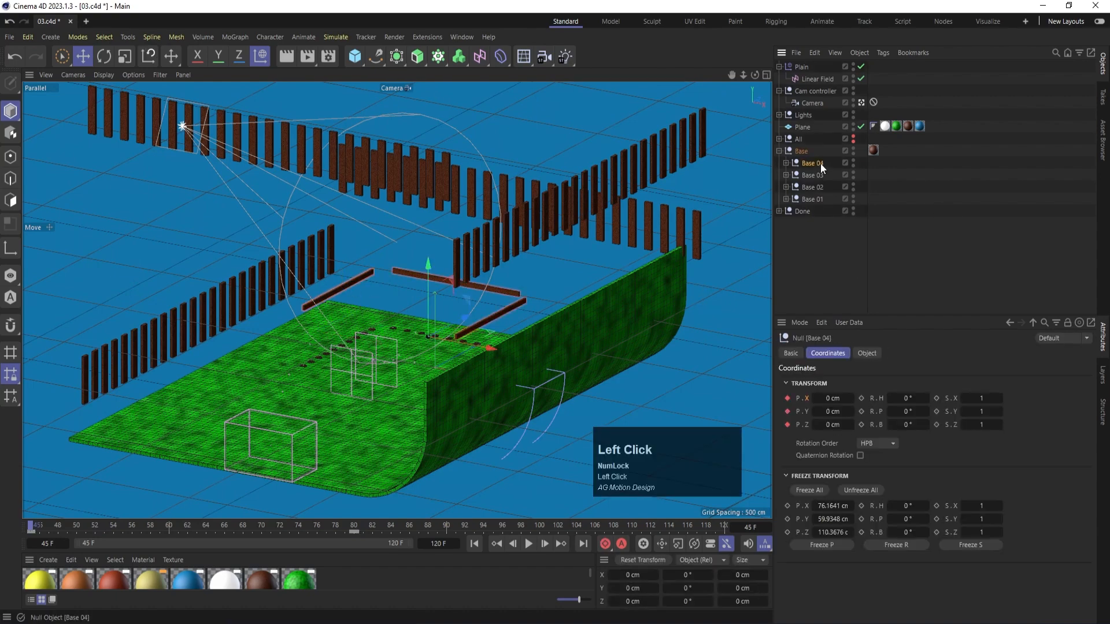
right_click(809, 397)
mouse_move(835, 400)
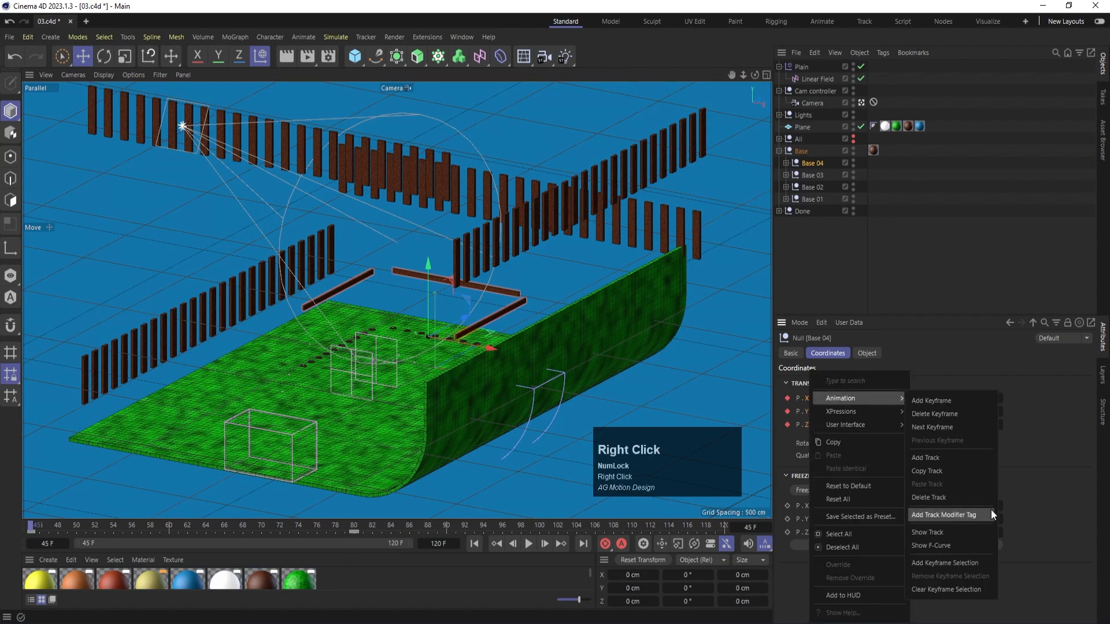
left_click(961, 498)
left_click(849, 293)
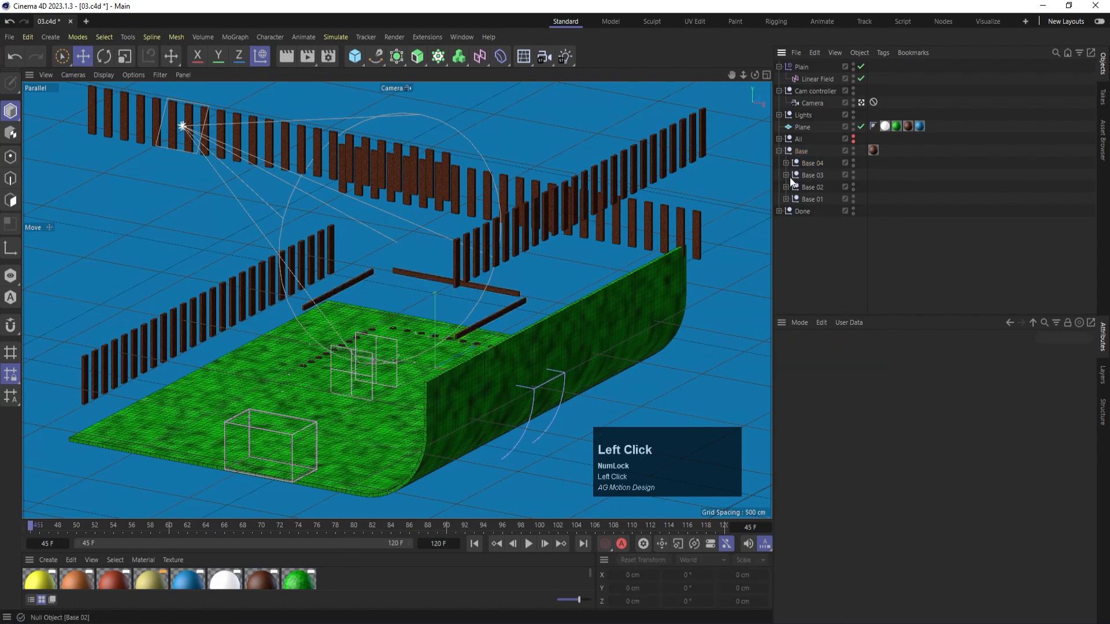
Select Cube.2, Cube.1 and Cube inside Base 04 and freeze all of their coordinates.
left_click(786, 164)
left_click(817, 174)
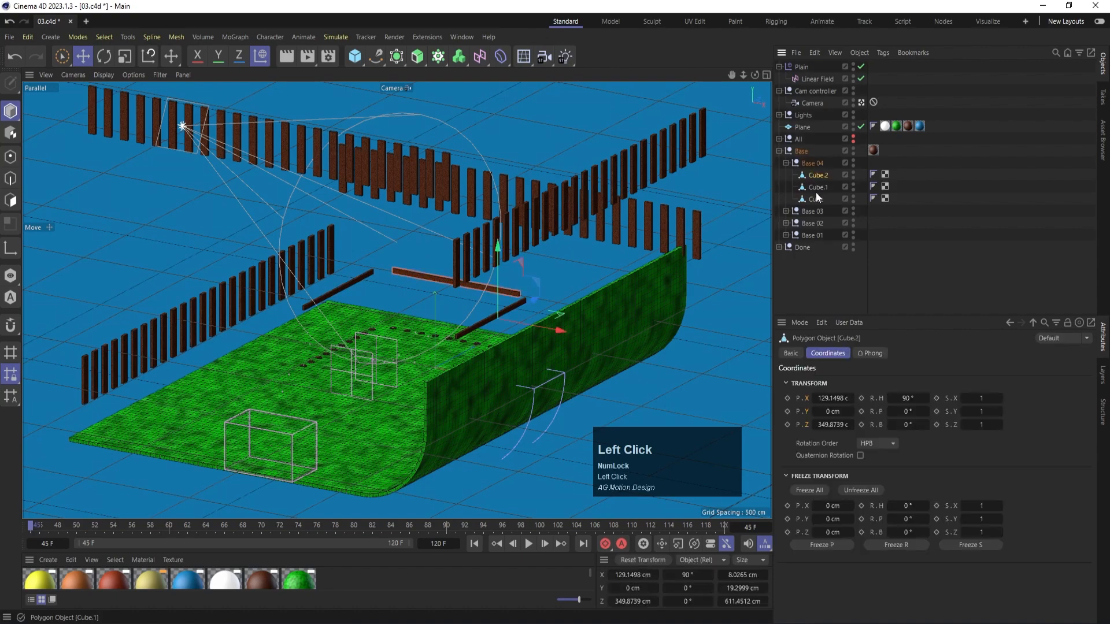
left_click(815, 186, "shift")
left_click(814, 199, "shift")
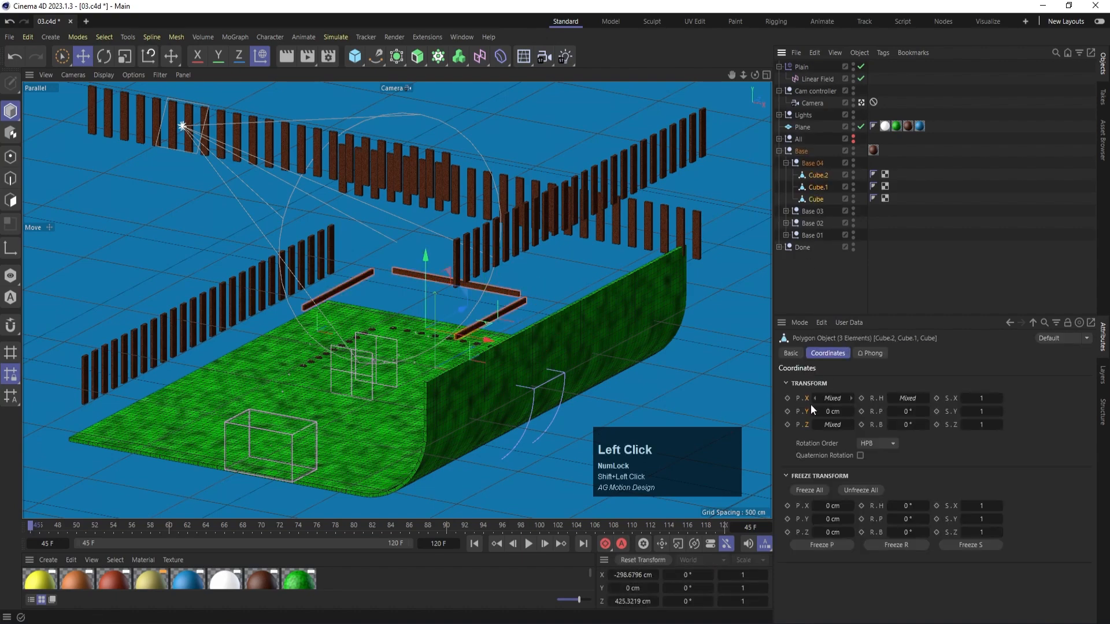
left_click(807, 491)
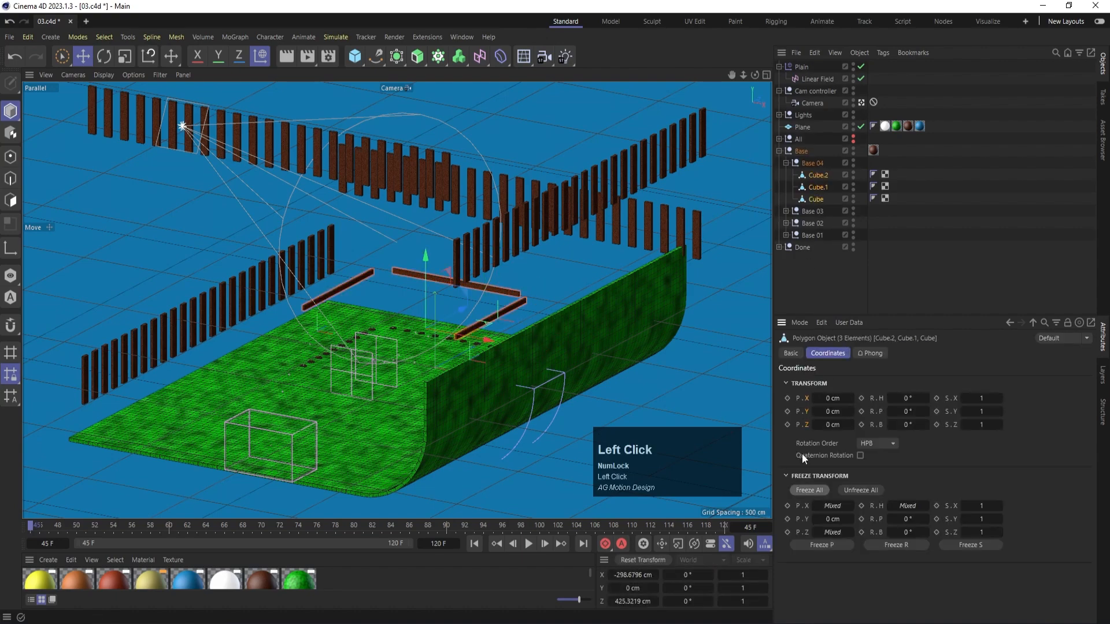
Keyframe the three rails' X, Y and Z position at 0 cm on frames 45 and 80, and return to frame 45.
left_click_drag(787, 425, 787, 398)
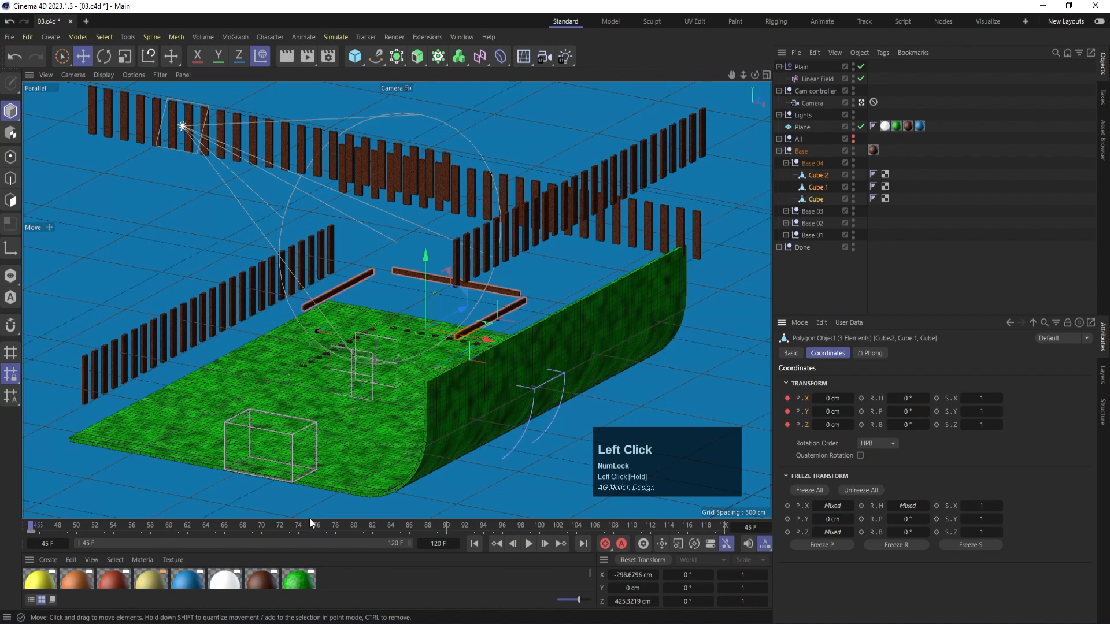
left_click_drag(310, 520, 354, 528)
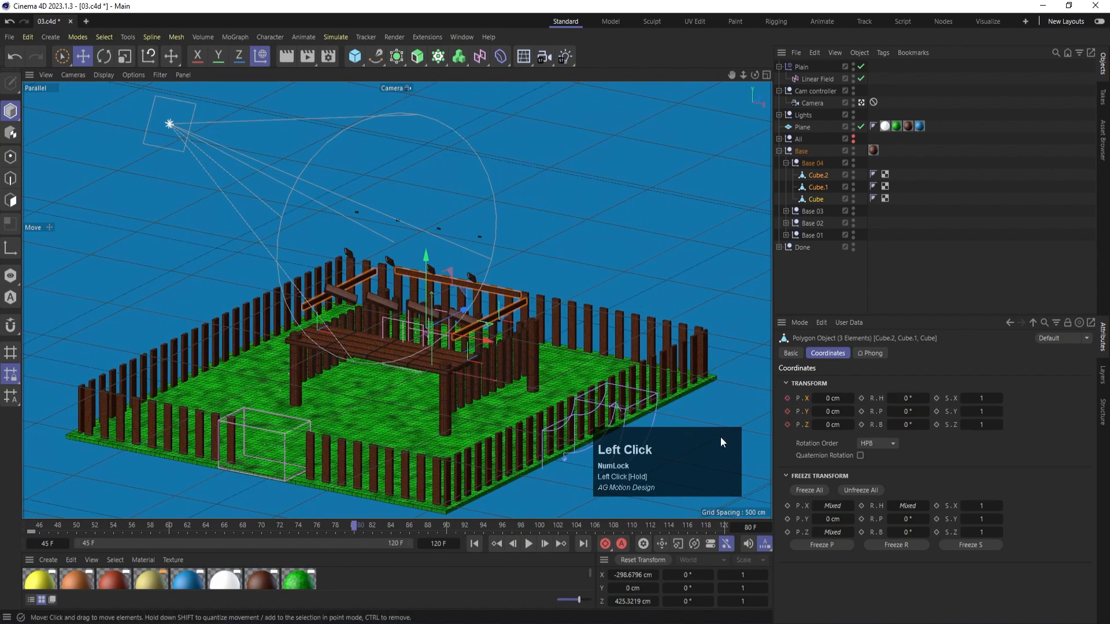
left_click_drag(787, 425, 787, 398)
left_click_drag(232, 526, 2, 547)
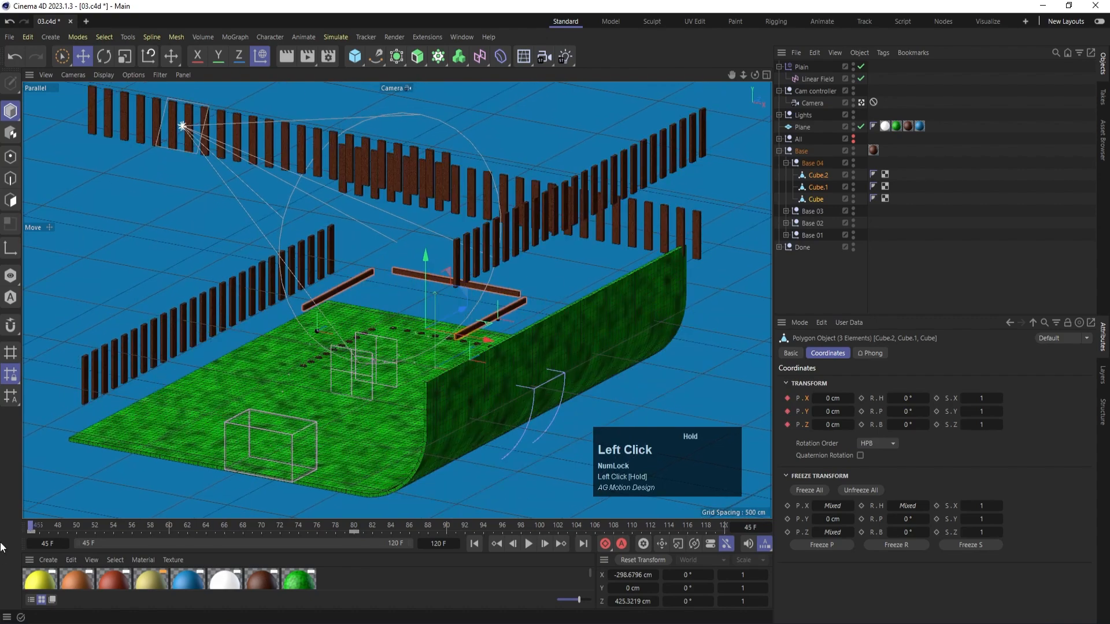
On frame 45, keyframe Cube.1 out of view at about 1165 cm in Y and Cube.2 at about 3106 cm in X.
left_click(491, 322)
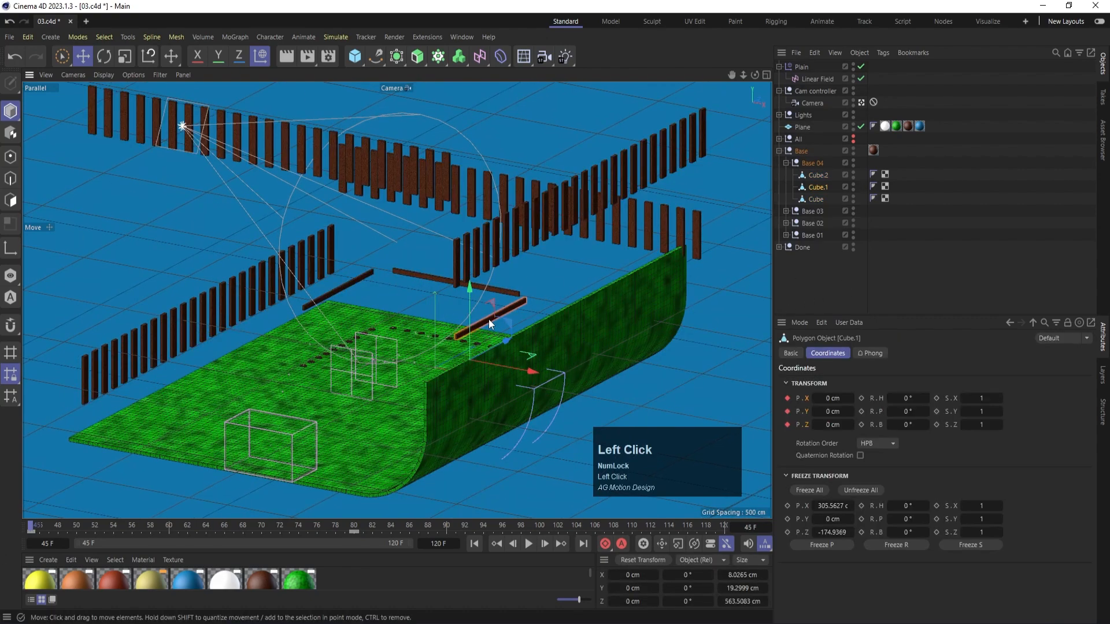
left_click_drag(467, 293, 469, 20)
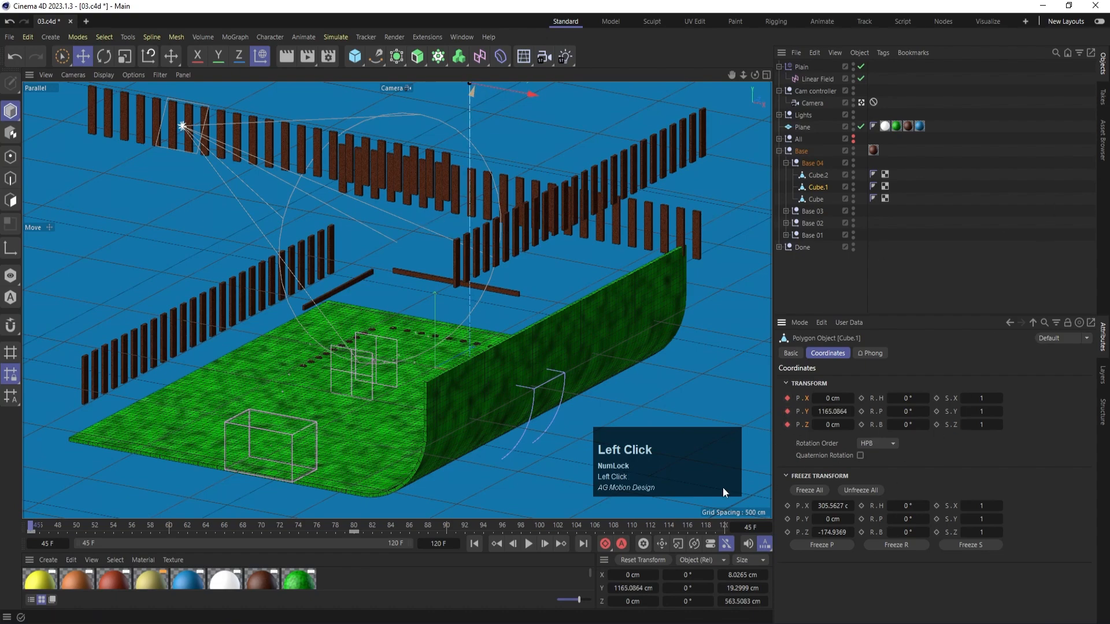
left_click(451, 274)
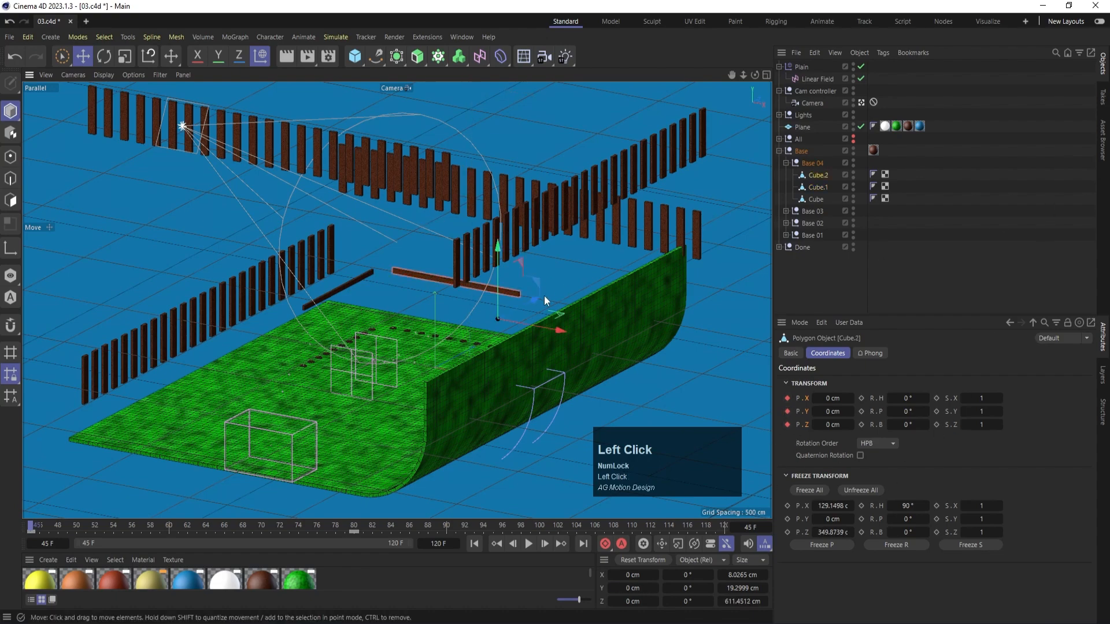
left_click_drag(534, 300, 916, 97)
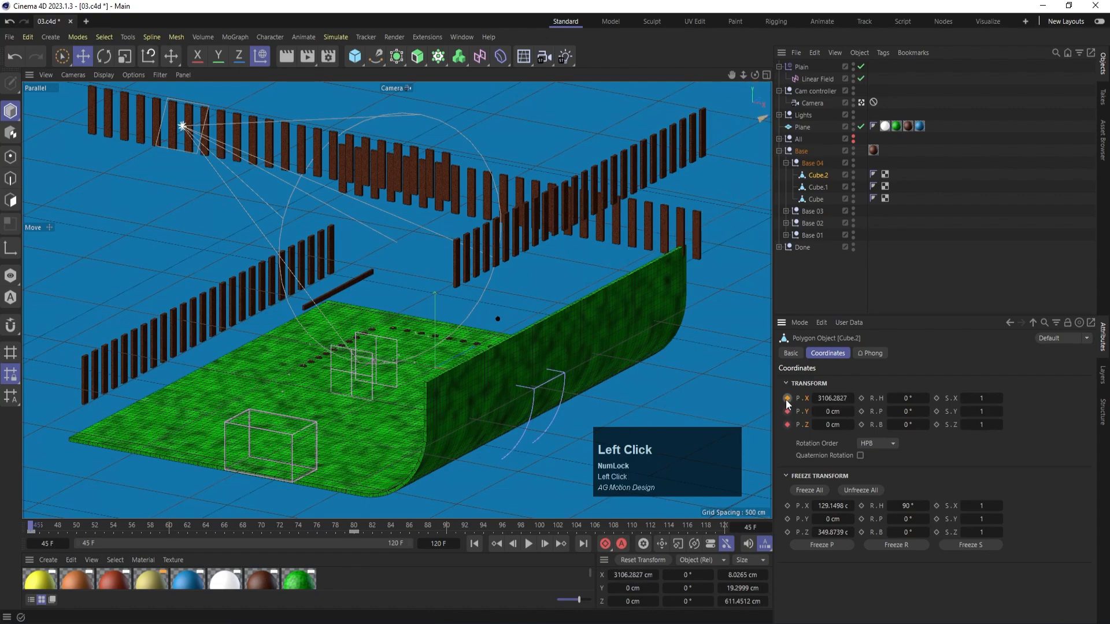
Keyframe Cube out of view at about -1785 cm in X on frame 45, and play the animation to check the rails.
left_click(346, 286)
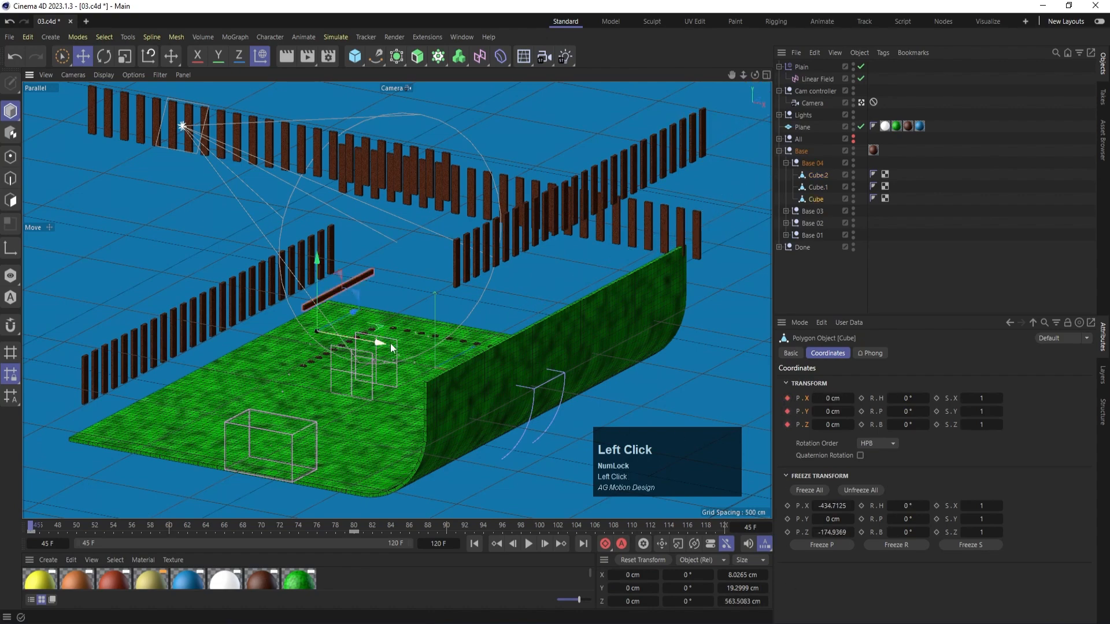
left_click_drag(374, 345, 26, 223)
left_click(789, 403)
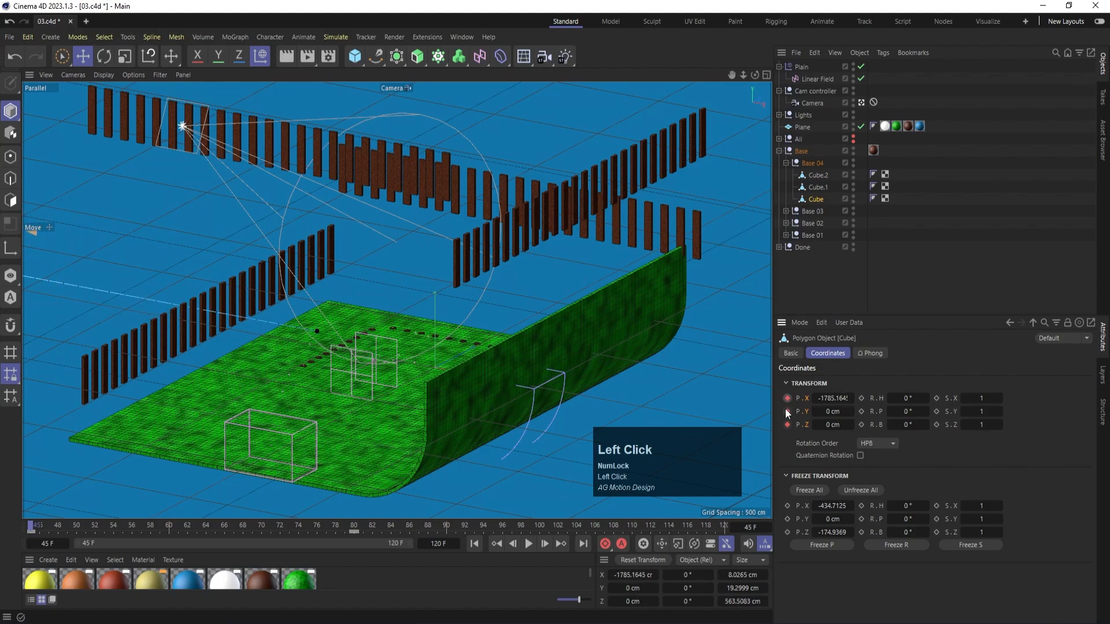
left_click(528, 544)
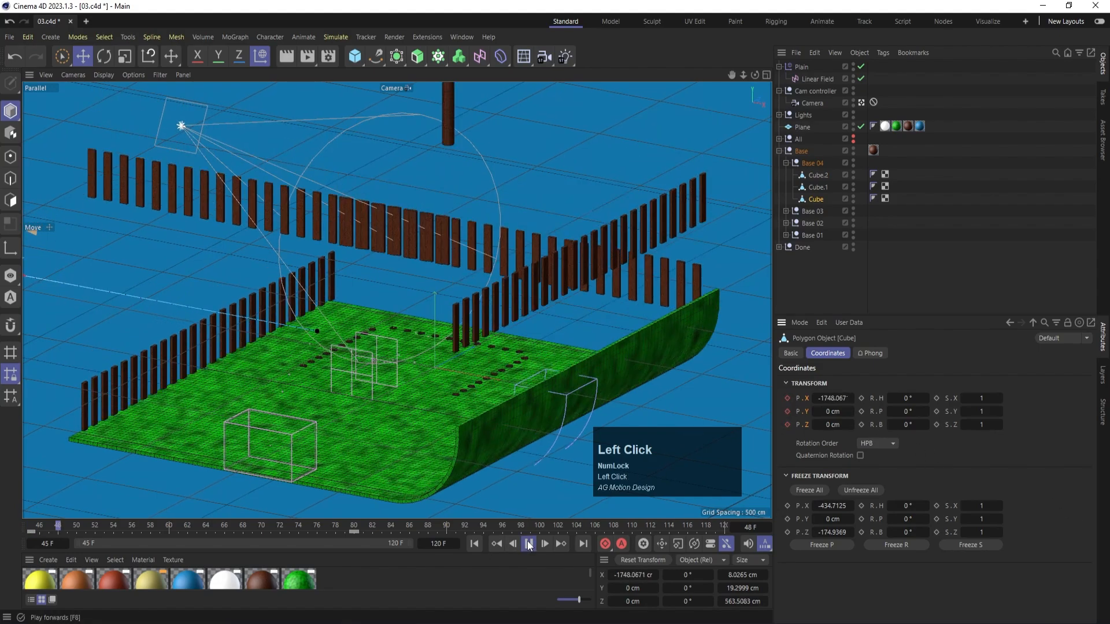
left_click(528, 544)
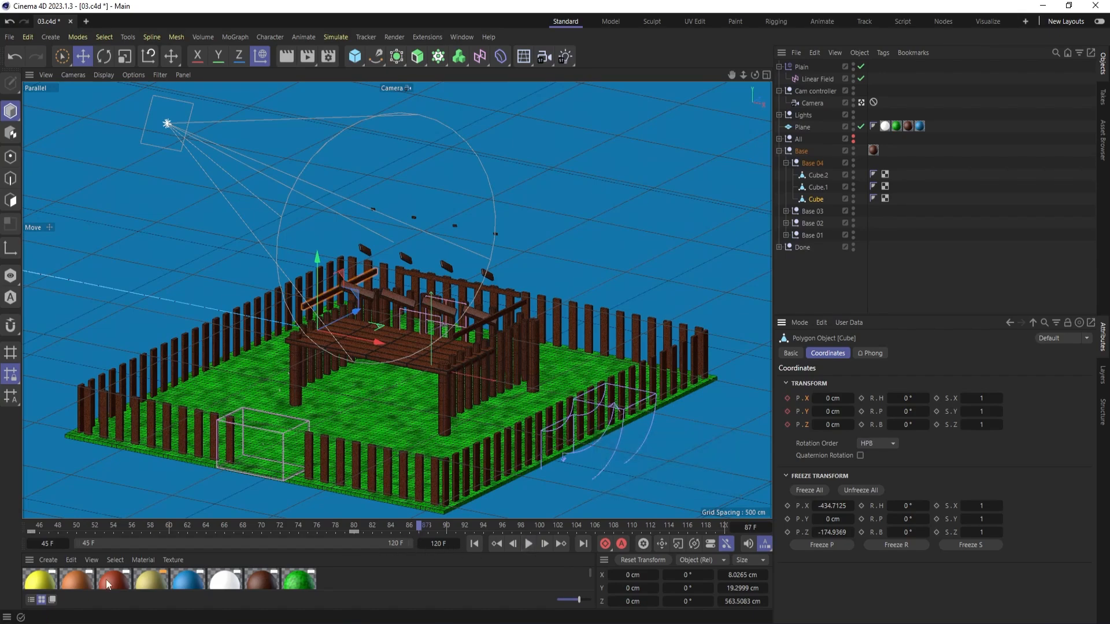
Set the timeline's start to frame 0, extend the preview range to match, and go to frame 0.
left_click(36, 544)
type("0")
key("Return")
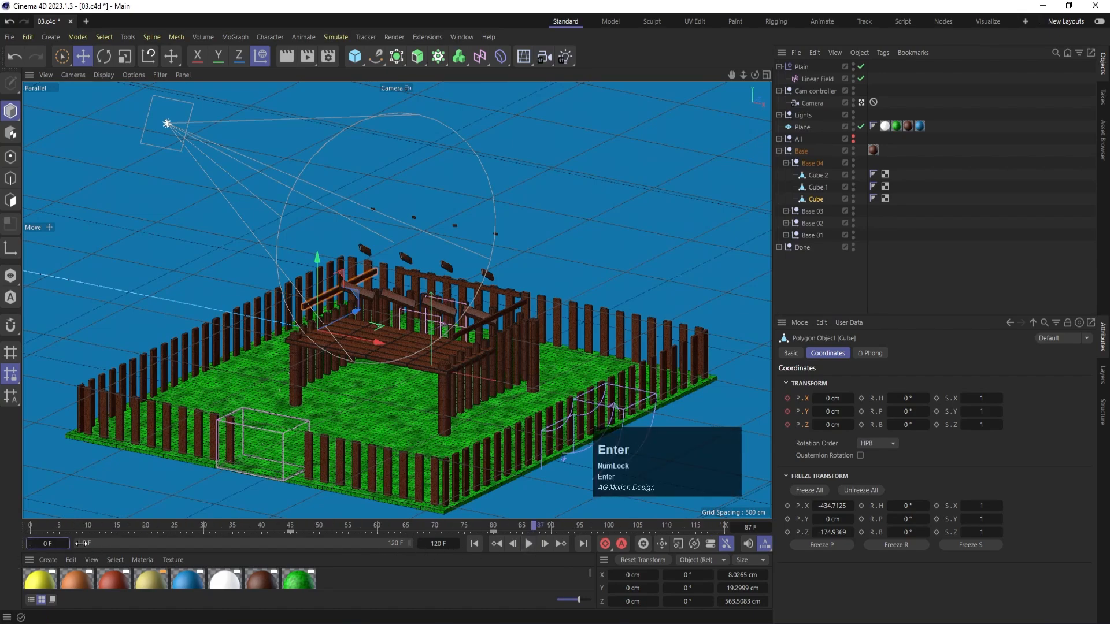
left_click(81, 543)
left_click_drag(61, 530, 1, 524)
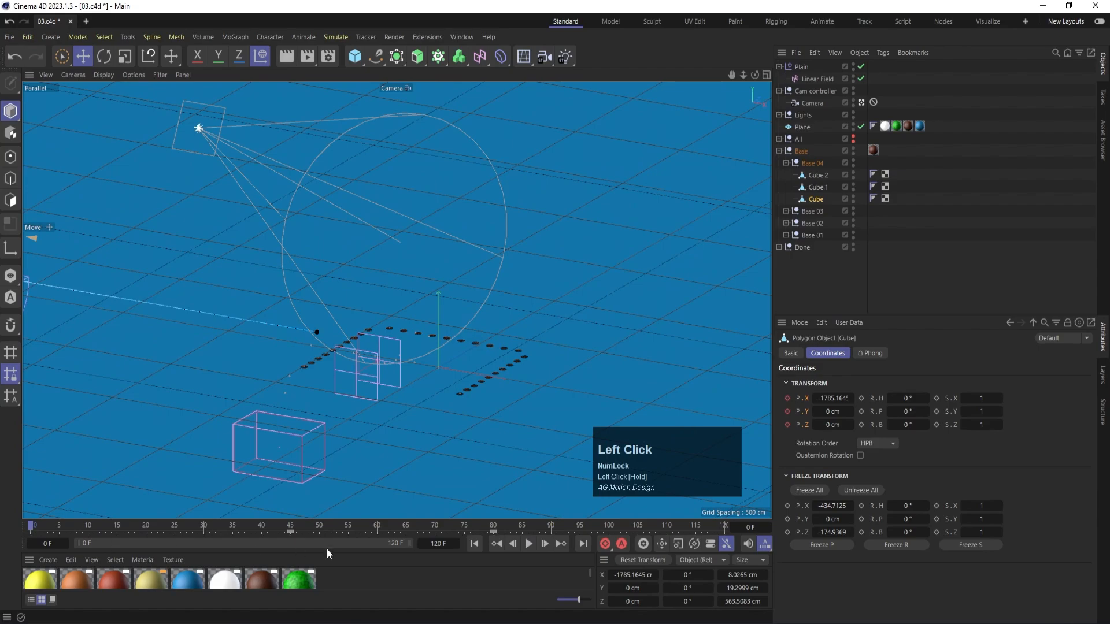
Play the whole animation from frame 0 and pause it once the deck's rails are in place.
left_click(528, 544)
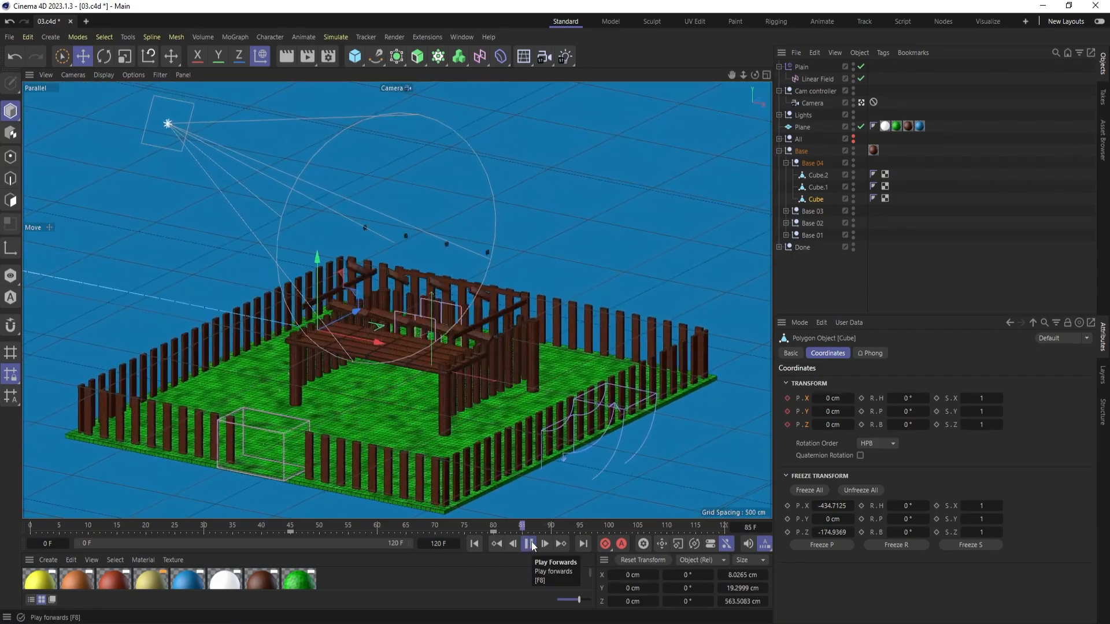
left_click(531, 546)
left_click(531, 546)
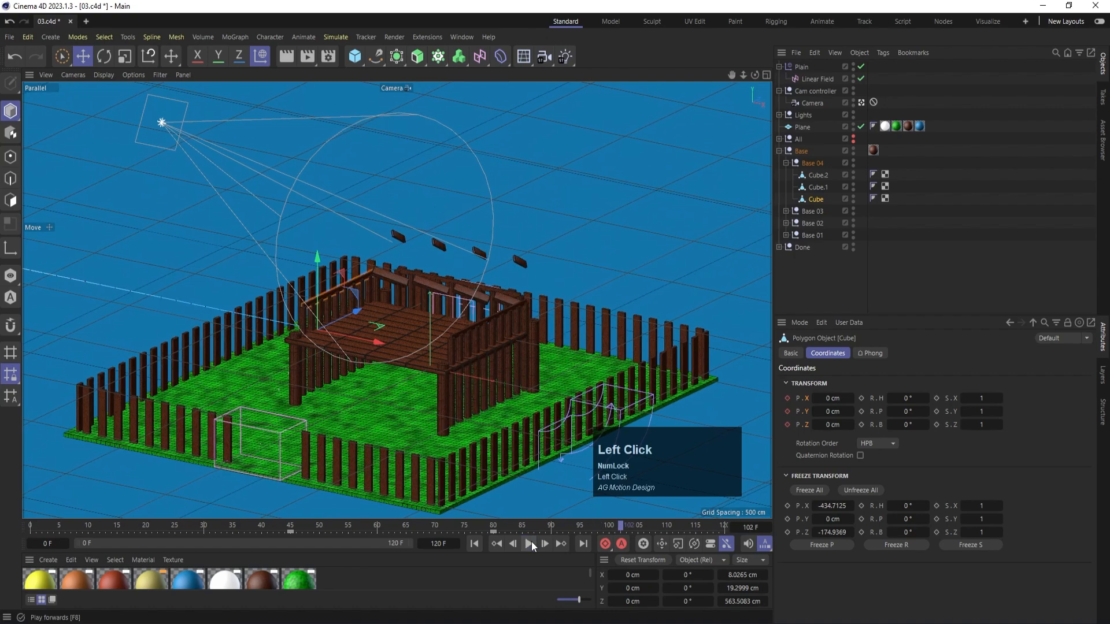
Go to frame 100, set the timeline range to frames 100 through 180, and save the scene.
left_click(610, 526)
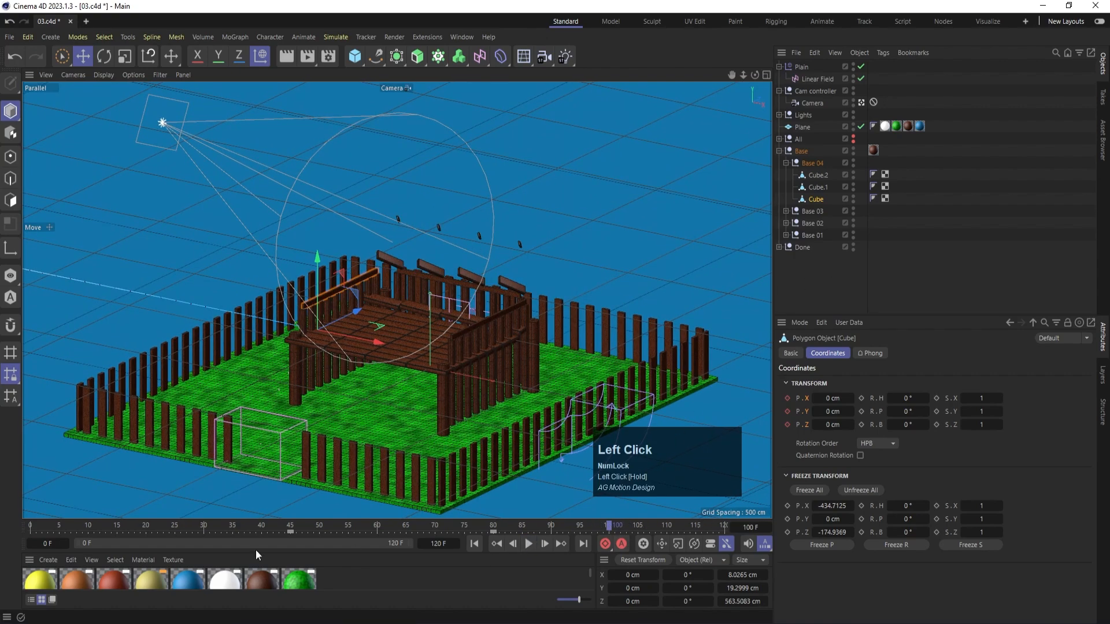
left_click(52, 542)
type("100")
key("Return")
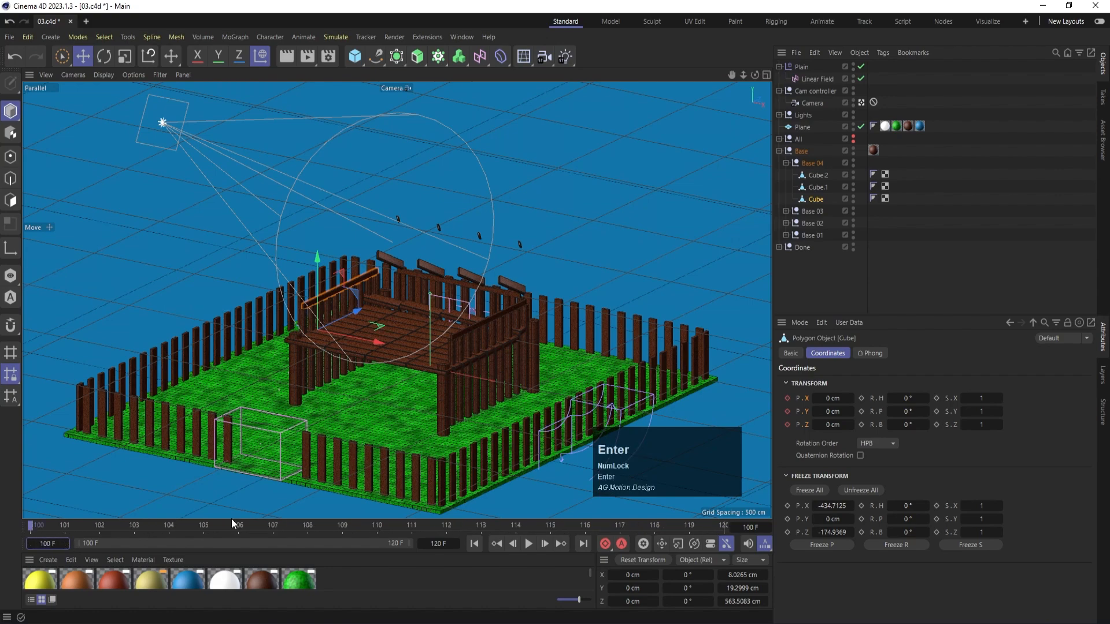
left_click(437, 543)
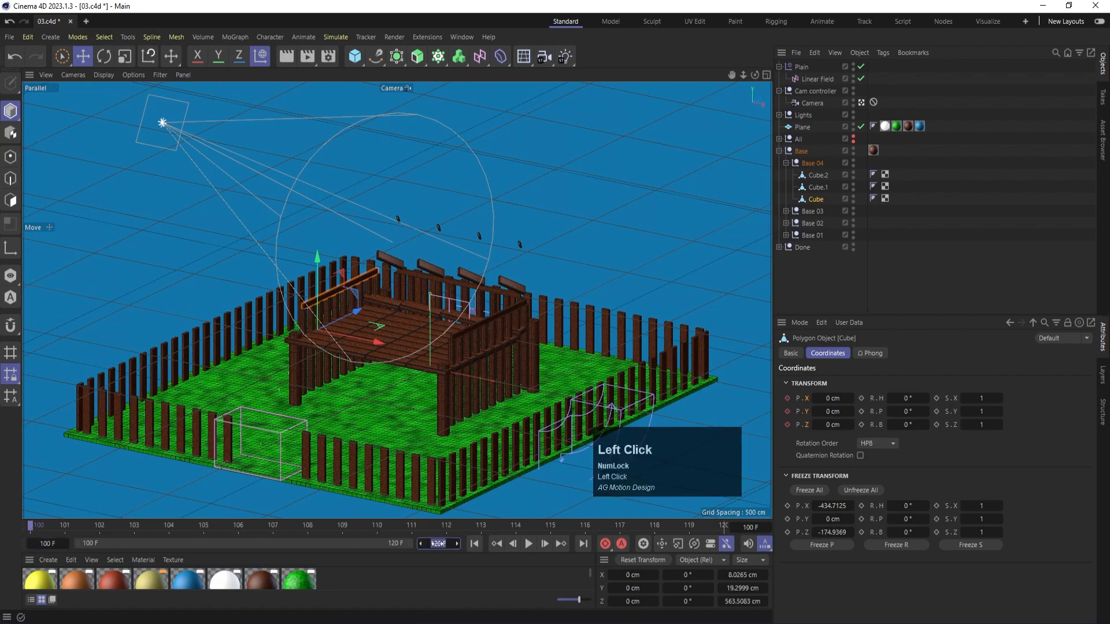
type("180")
key("Return")
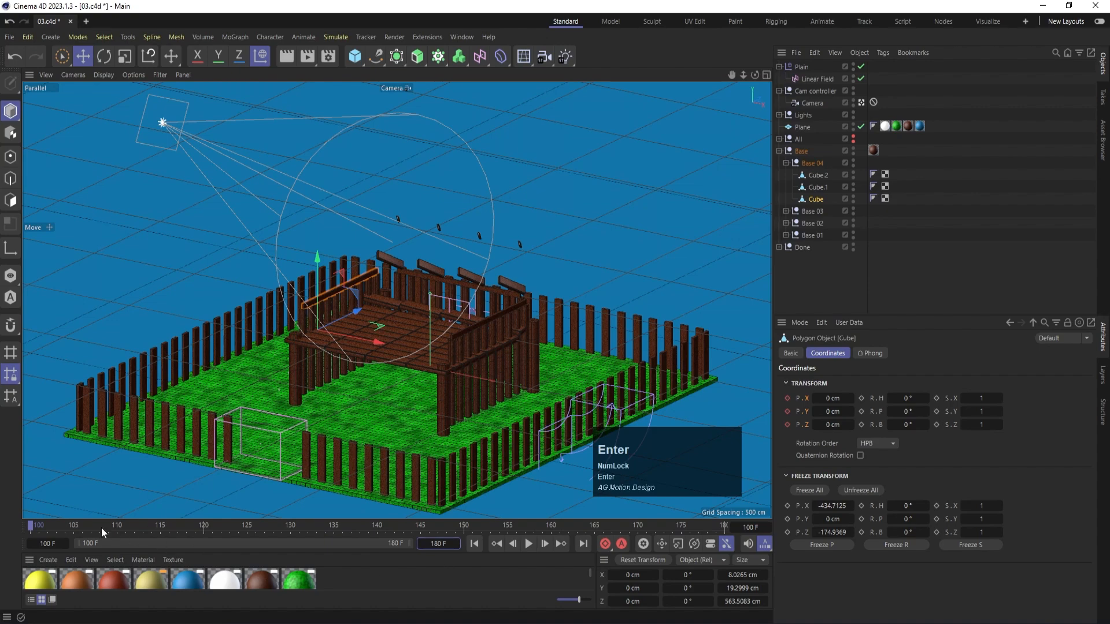
left_click(435, 387)
key("ctrl+s")
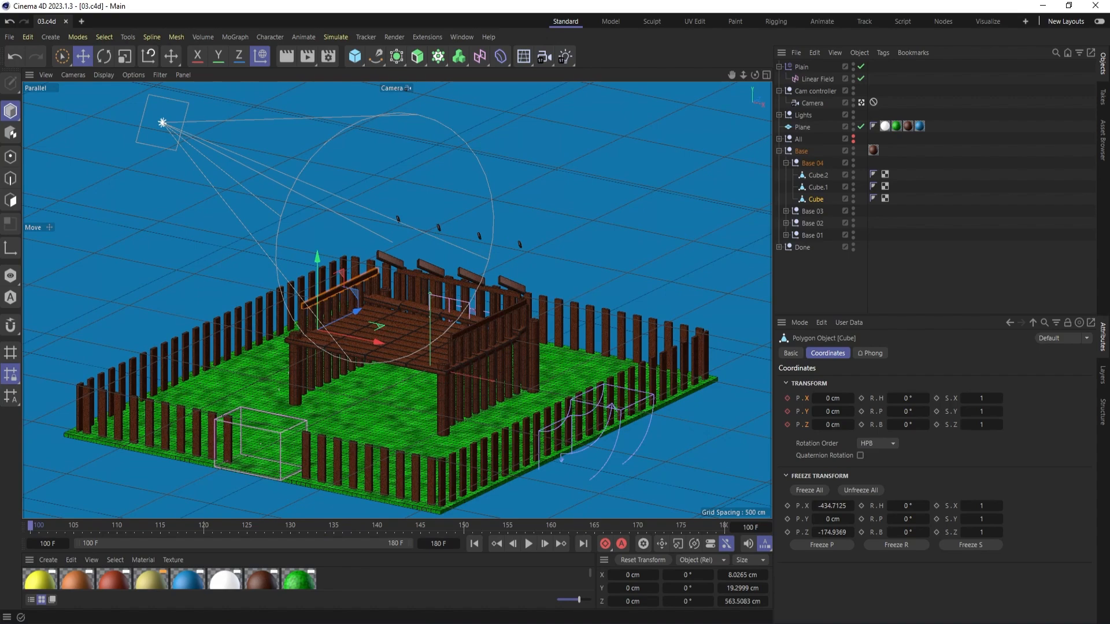
Collapse the Base group and move it into the Done group, leaving Done collapsed.
left_click(391, 372)
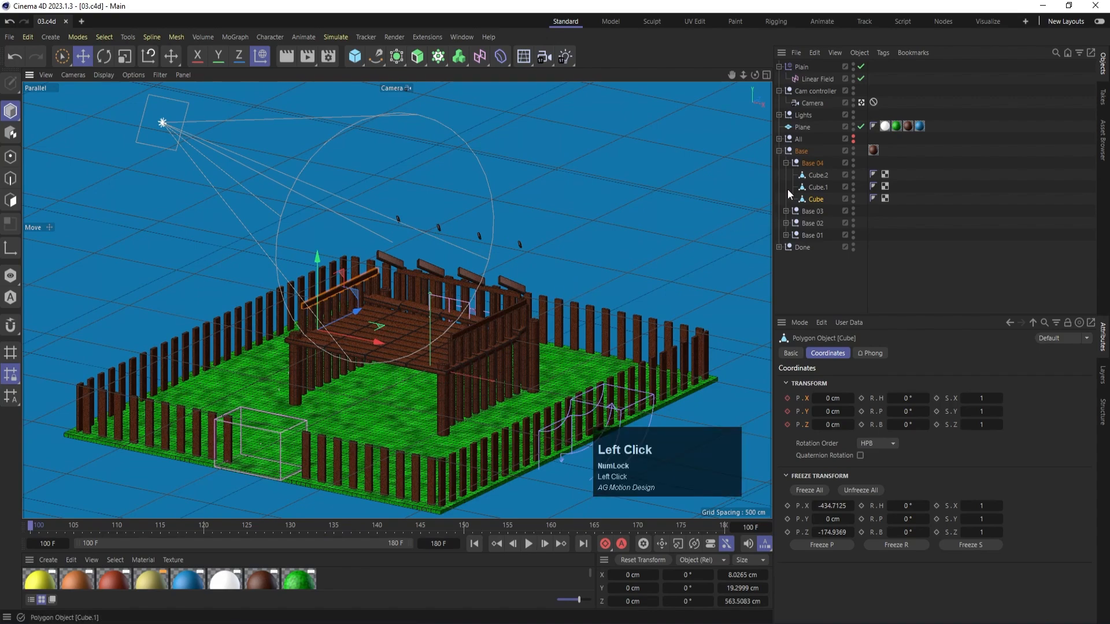
left_click(802, 152)
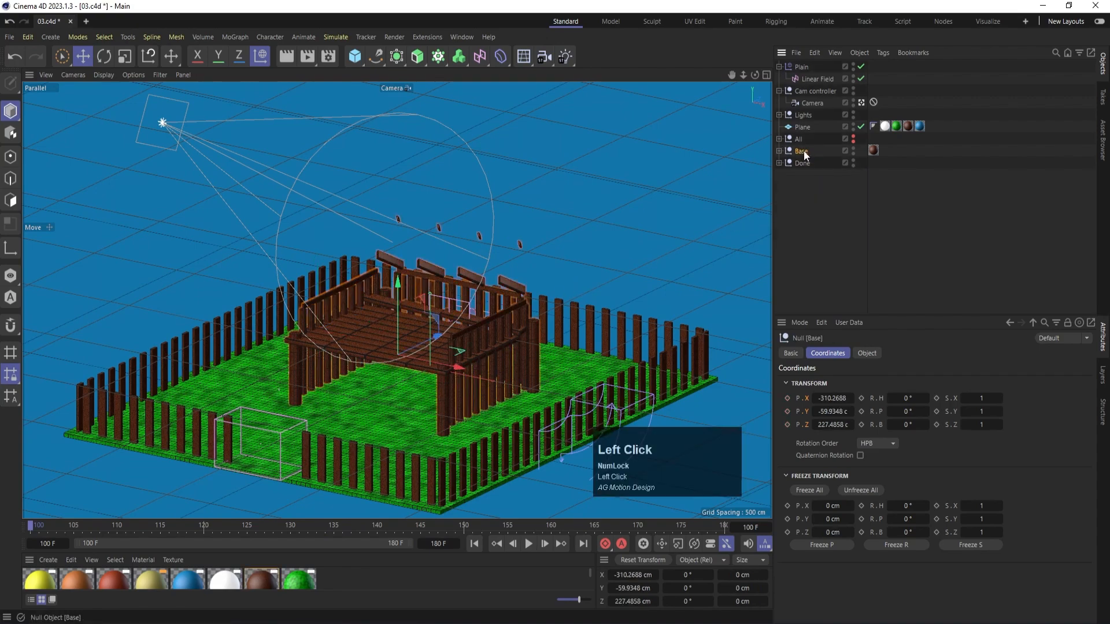
left_click_drag(802, 151, 808, 164)
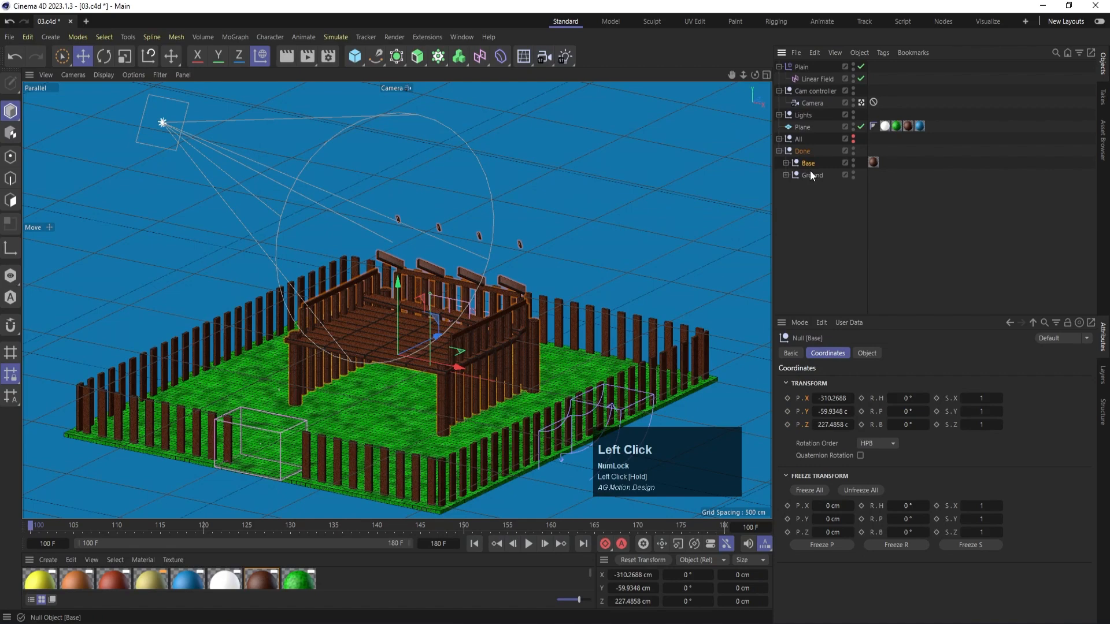
left_click(780, 151)
Take the Stairs group out of All and place it in the hierarchy between All and Done.
left_click(779, 138)
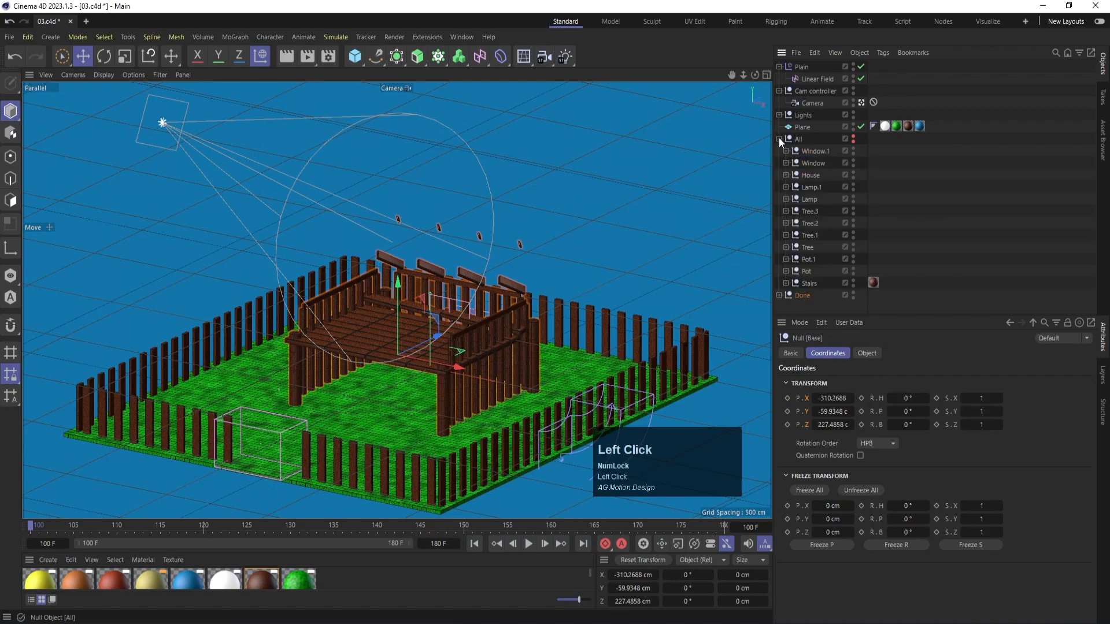
left_click(810, 283)
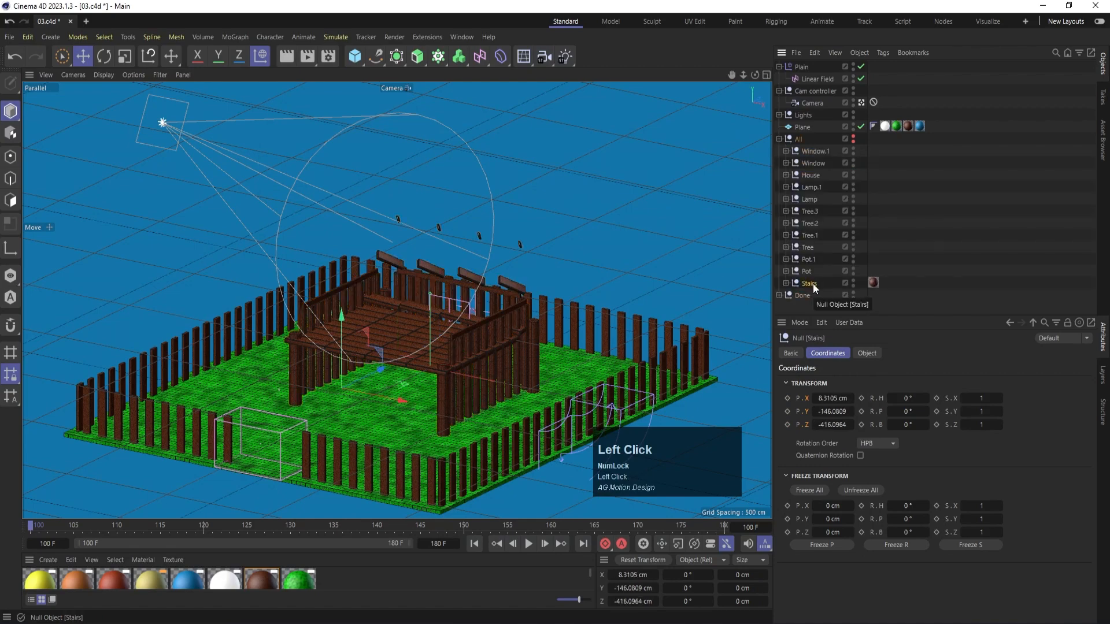
left_click_drag(812, 283, 813, 297)
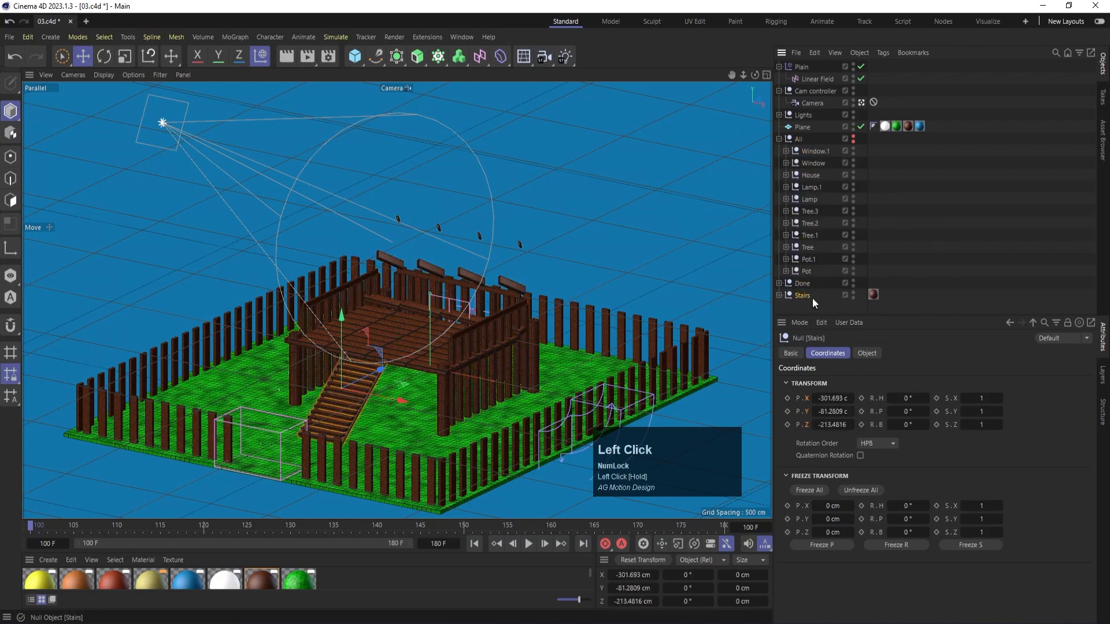
left_click(779, 138)
left_click_drag(801, 162, 800, 150)
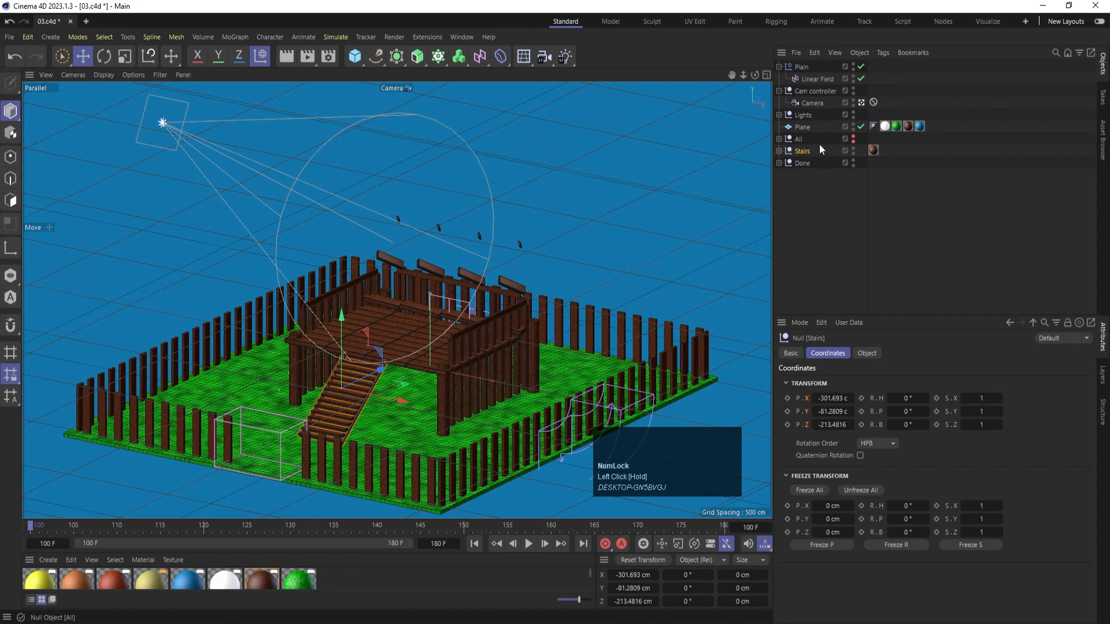
Add a Plain effector to the Cloner inside the Stairs group.
left_click(779, 151)
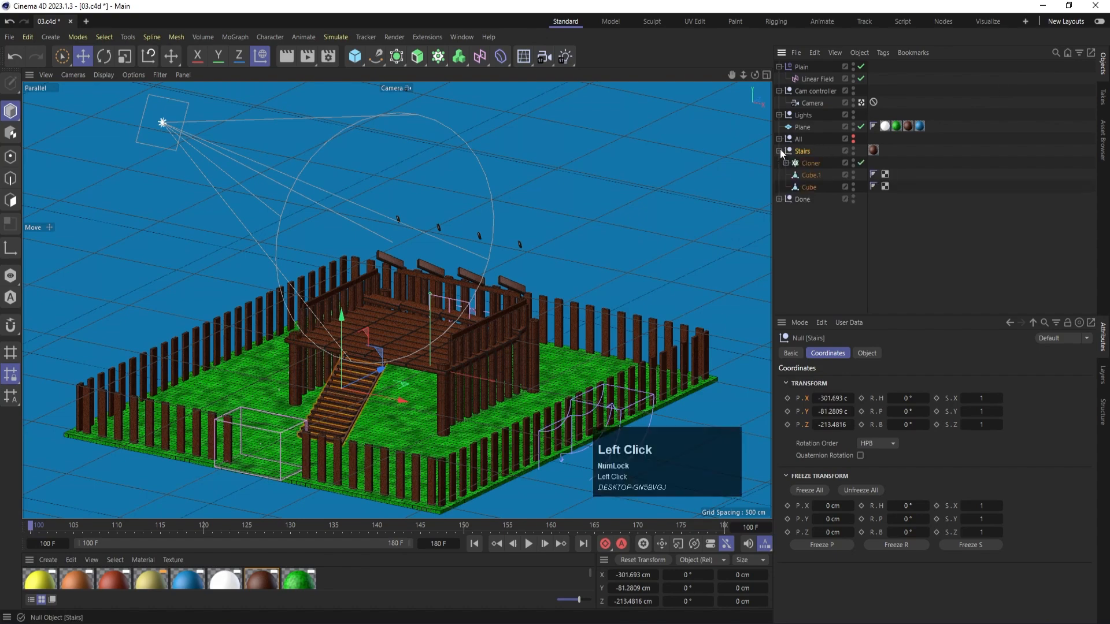
left_click(806, 165)
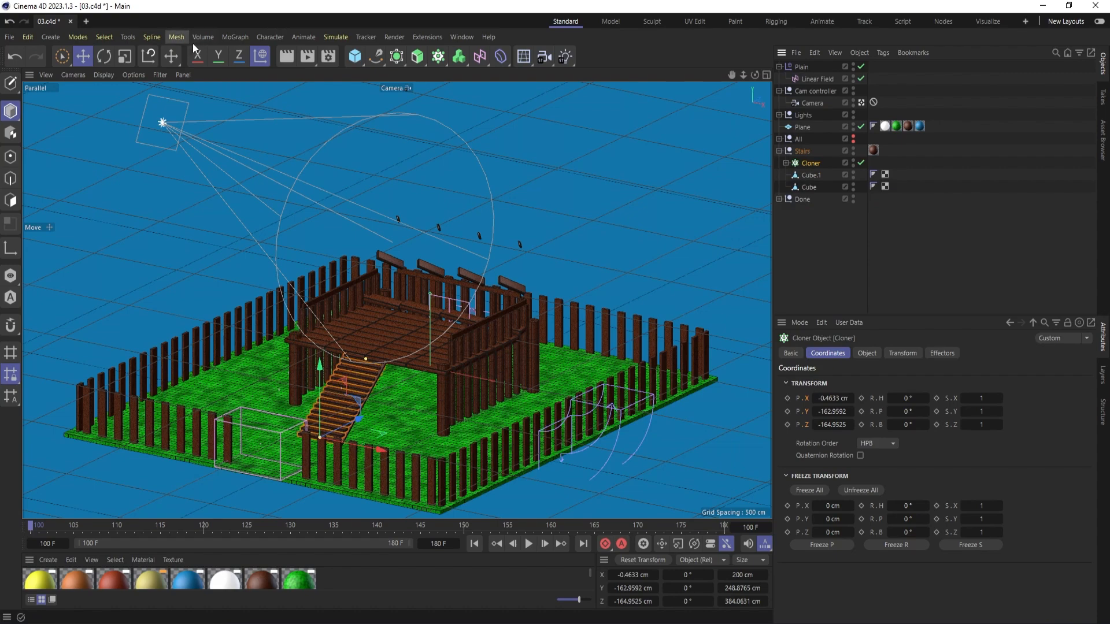
left_click(236, 37)
mouse_move(253, 58)
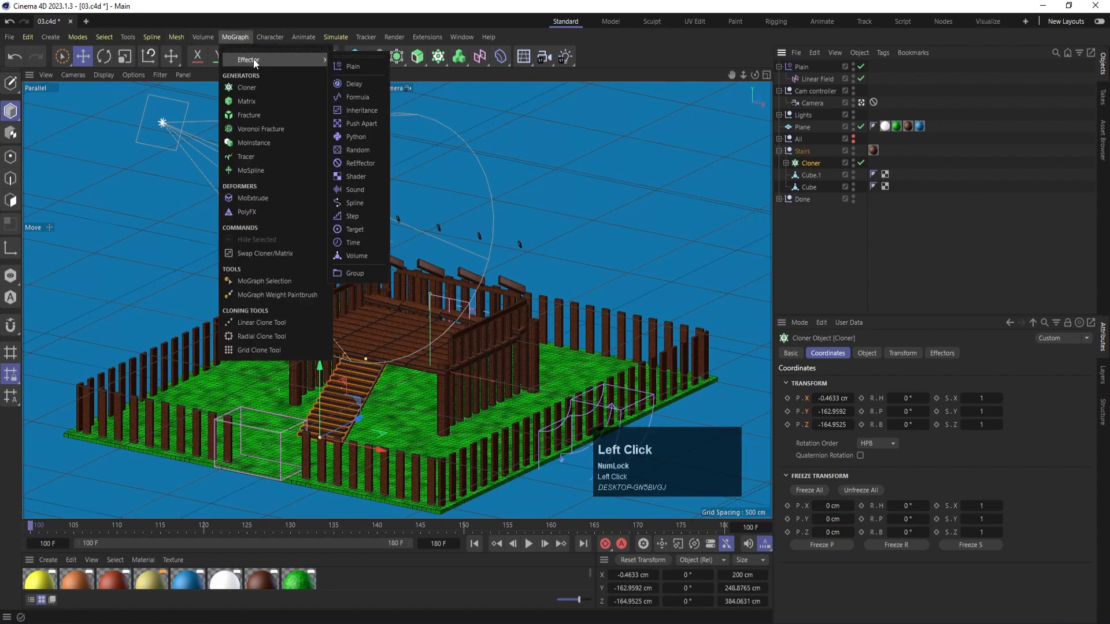
left_click(340, 66)
Set the new Plain effector's Y position offset to 1869 cm to lift the stair treads out of view.
left_click(902, 352)
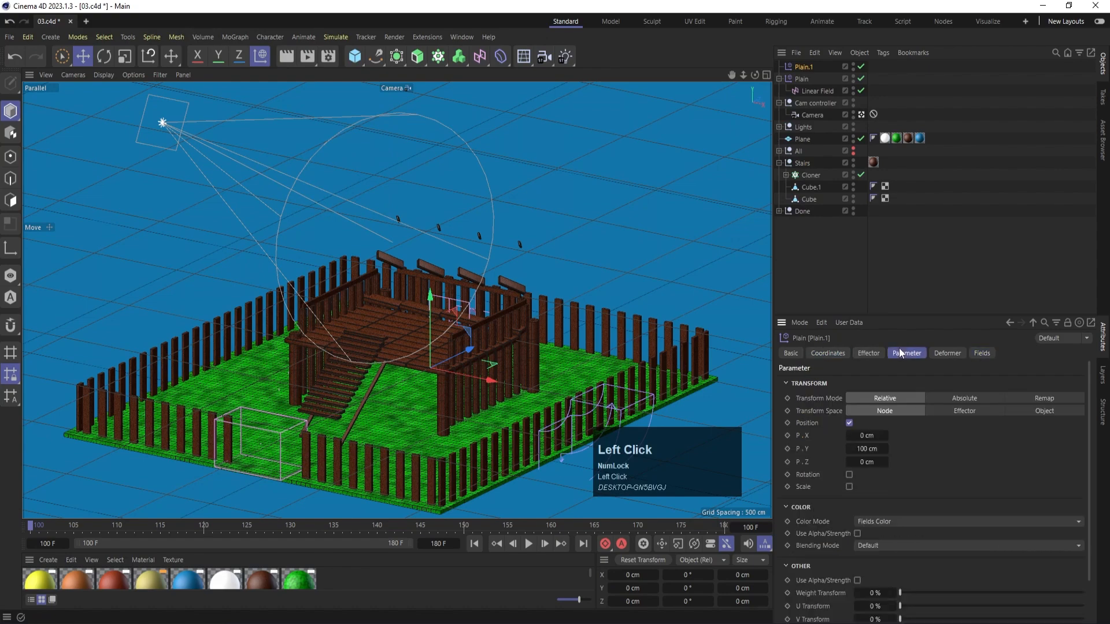
left_click(856, 449)
type("500")
key("Return")
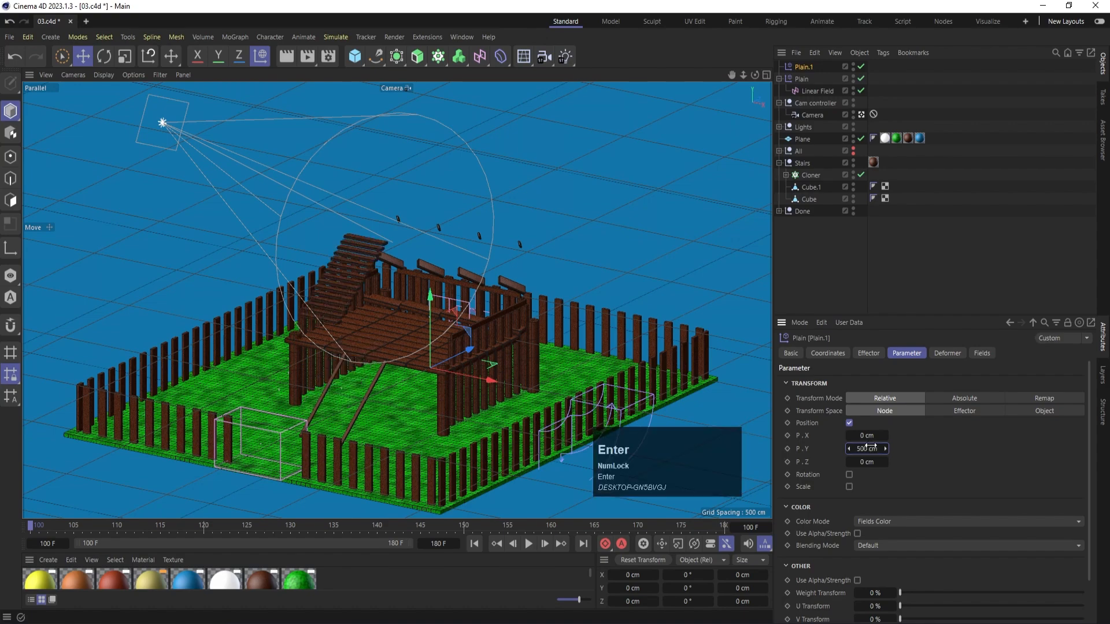
left_click_drag(870, 447, 1017, 447)
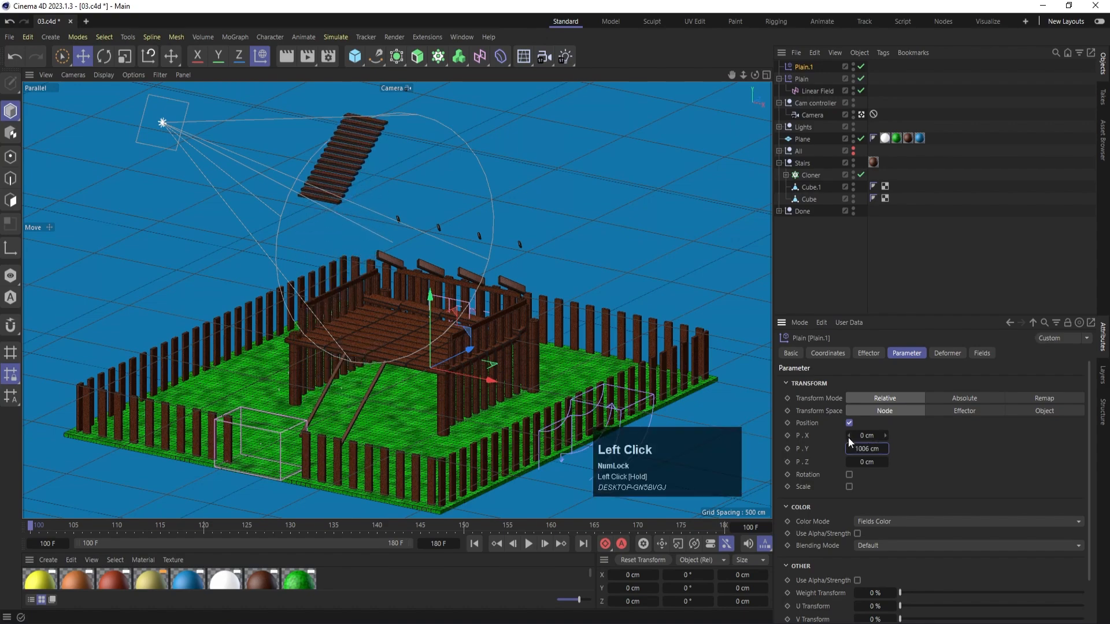
left_click_drag(867, 448, 913, 448)
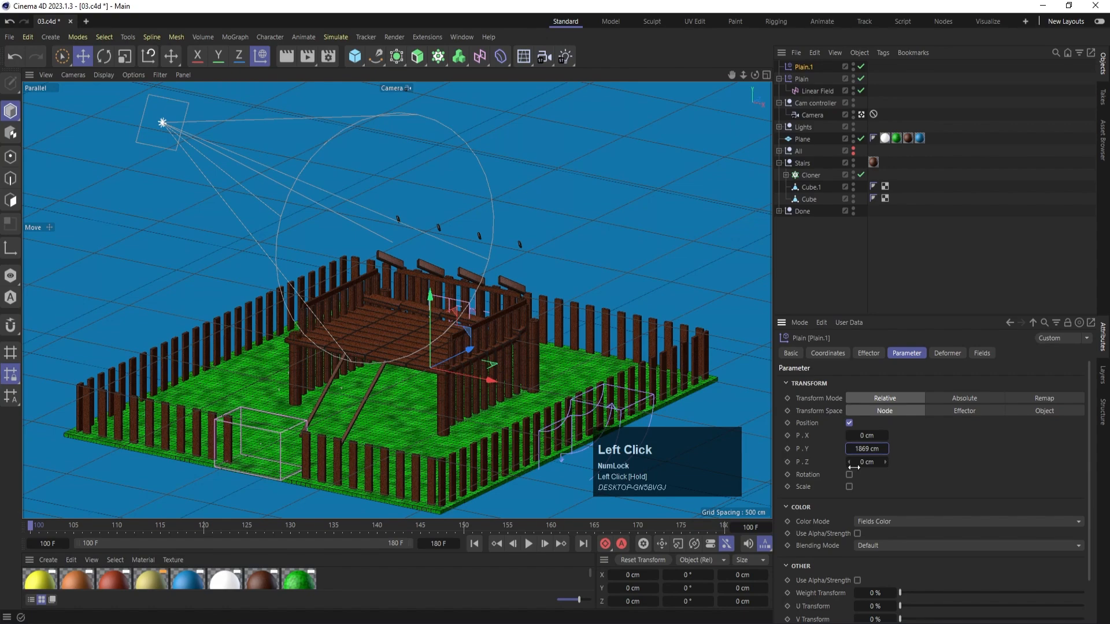
Add a Linear Field in the Z+ direction to the effector and move it to about -504 cm in Z.
left_click(983, 353)
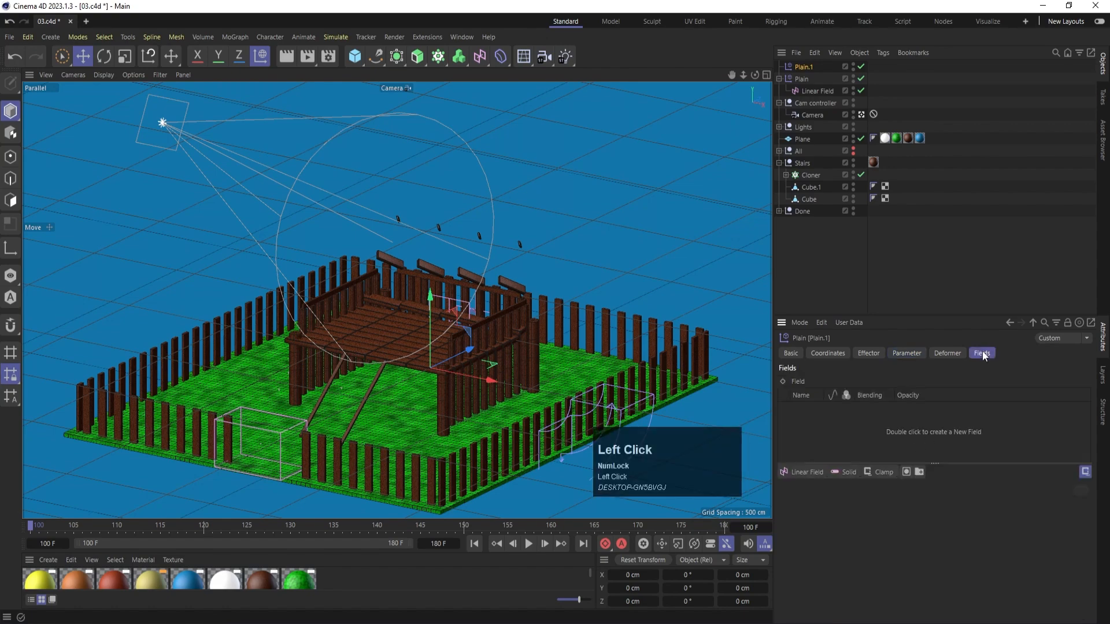
left_click(812, 471)
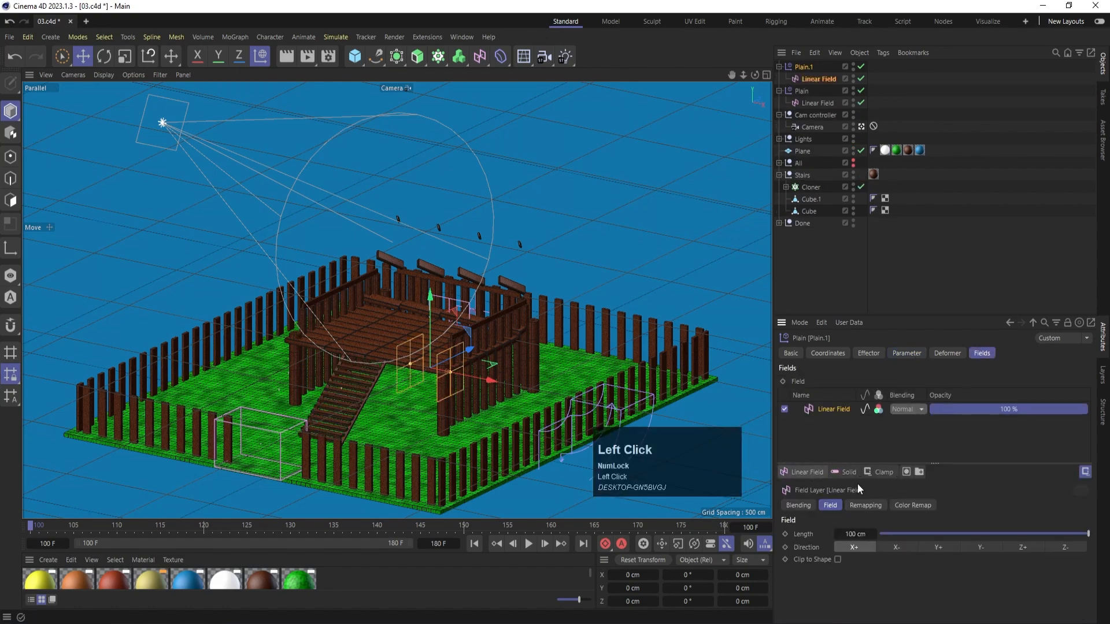
left_click(1016, 546)
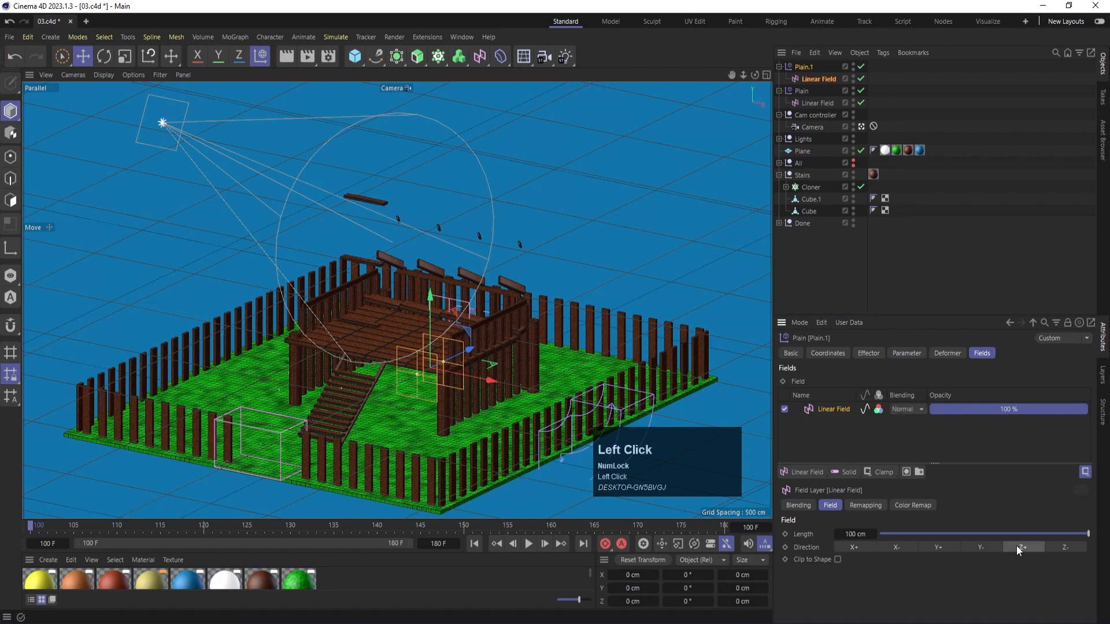
left_click_drag(485, 349, 407, 391)
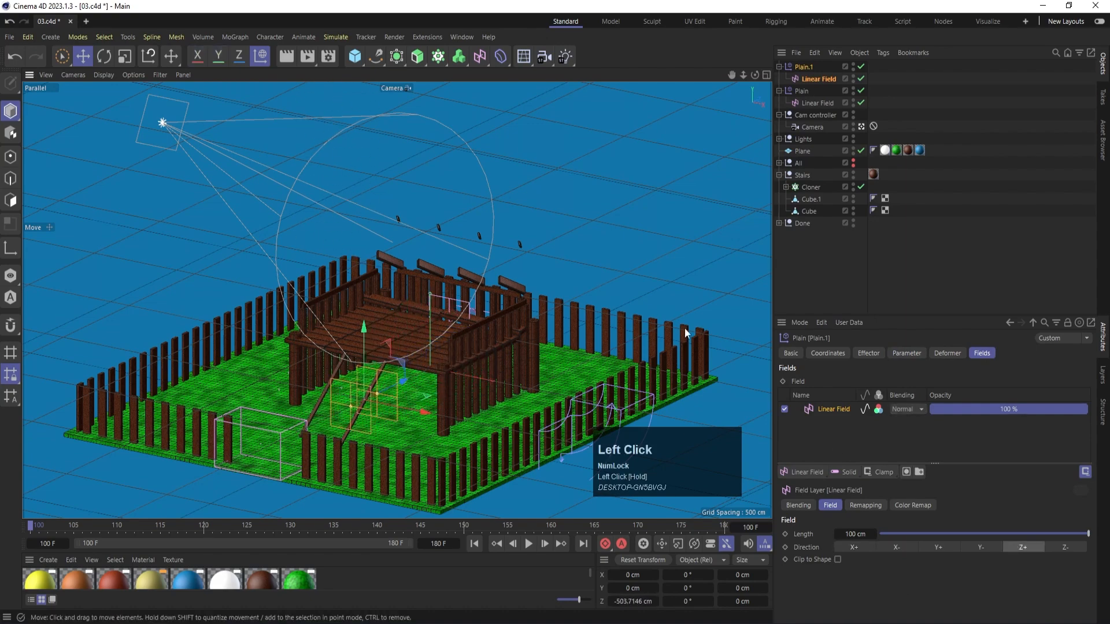
Keyframe the stairs' Linear Field position on frame 100, and at about 124 cm in Z on frame 150, then return to frame 100.
left_click(803, 81)
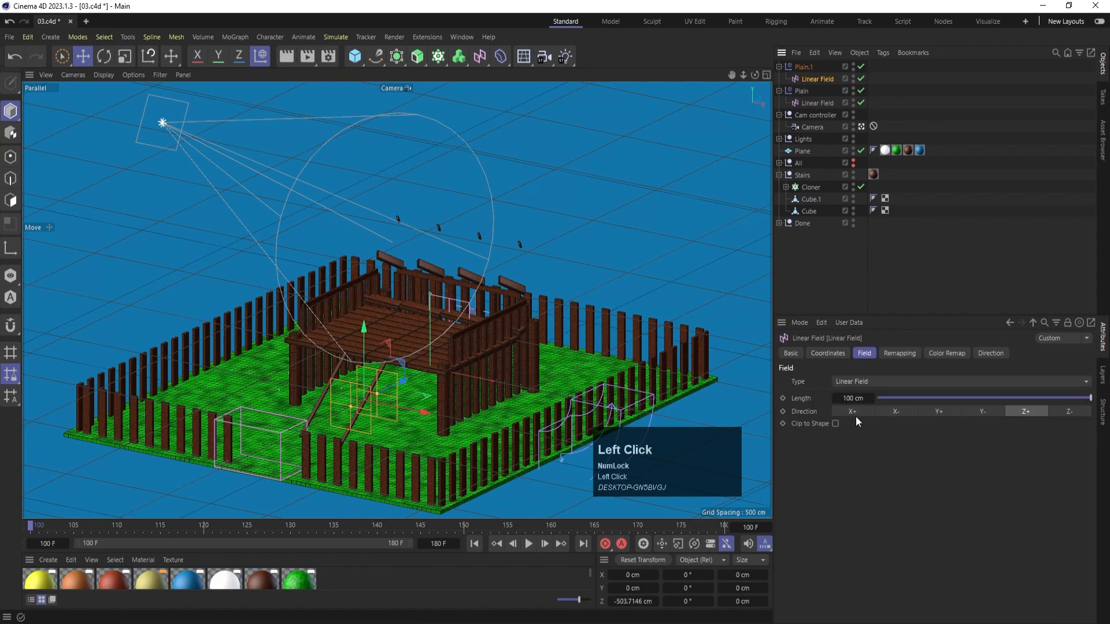
left_click(834, 352)
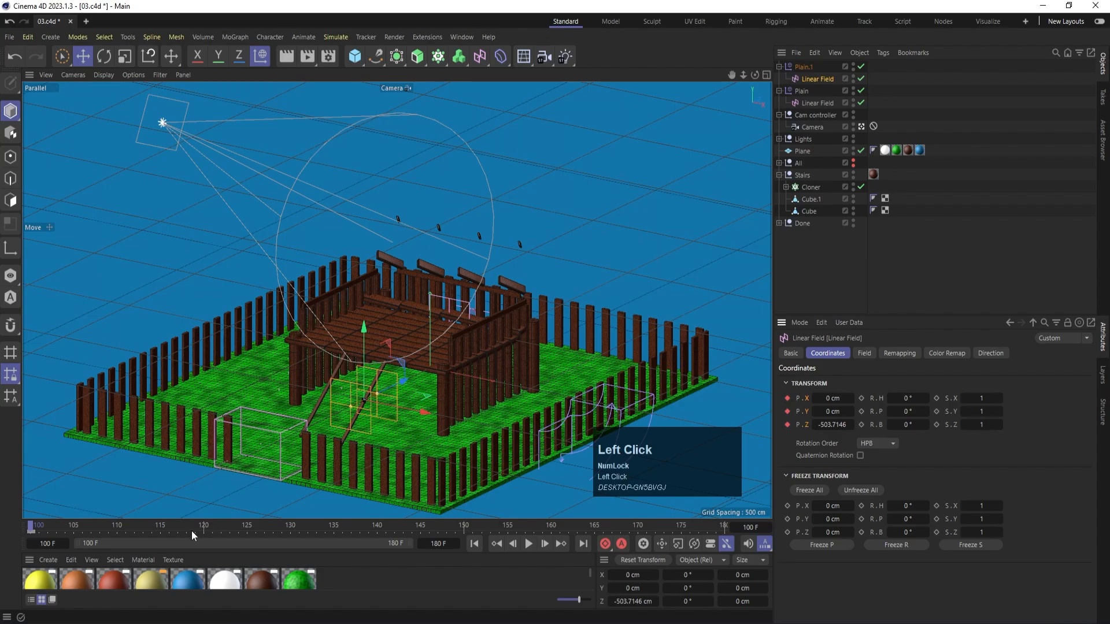
left_click_drag(200, 526, 467, 532)
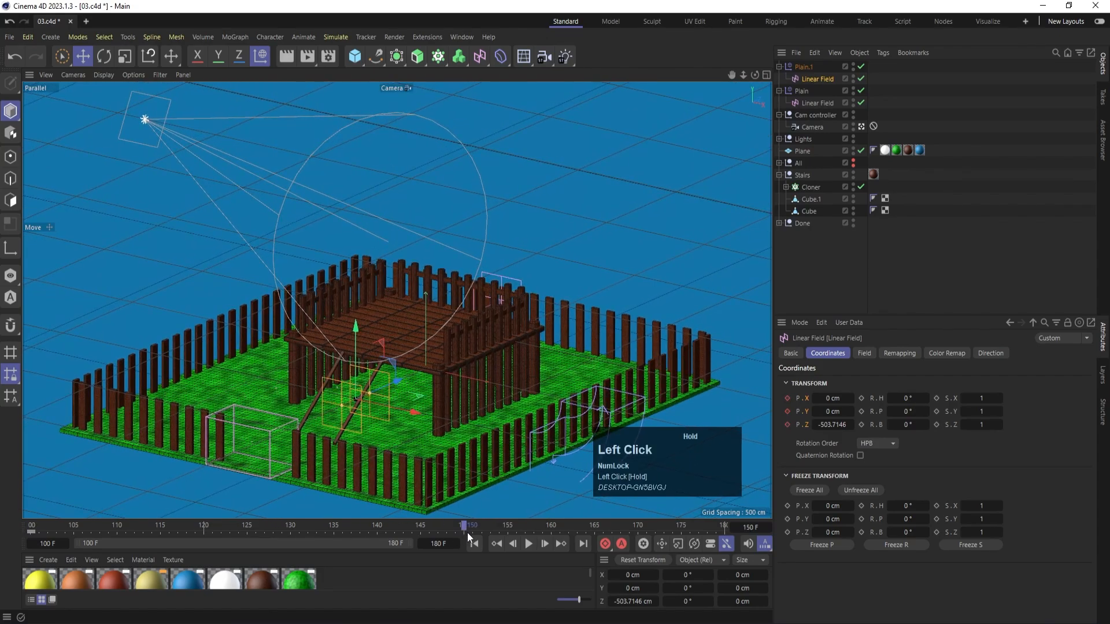
left_click_drag(407, 384, 489, 341)
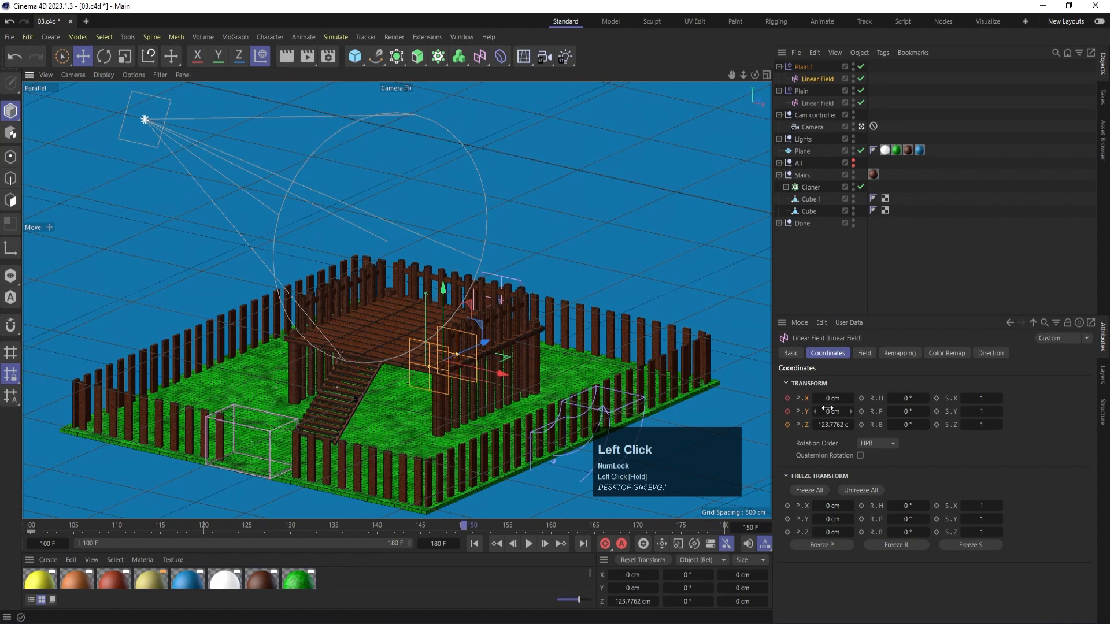
left_click(787, 425)
left_click(474, 544)
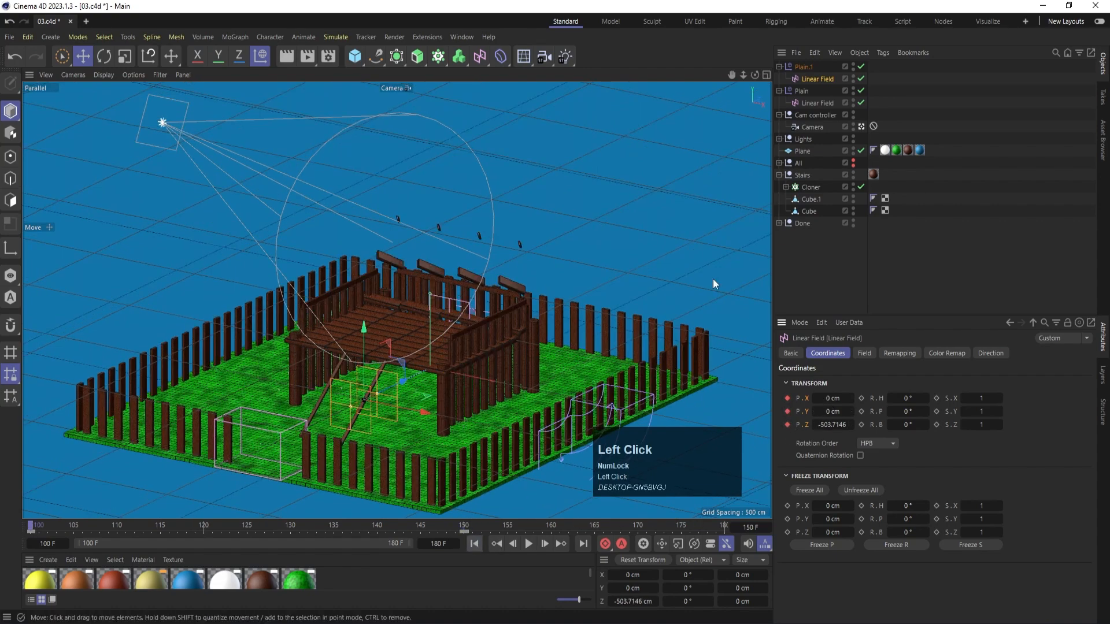
Move the deck's Plain effector with its Linear Field into the Base group under Done, and collapse Done.
key("Num_Lock")
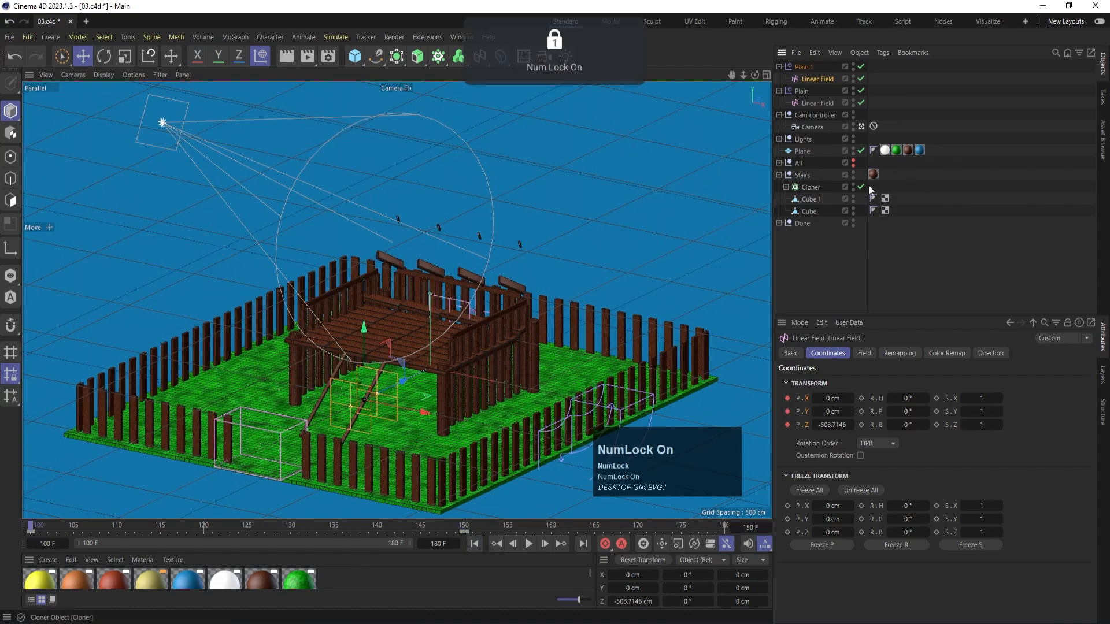
left_click(779, 223)
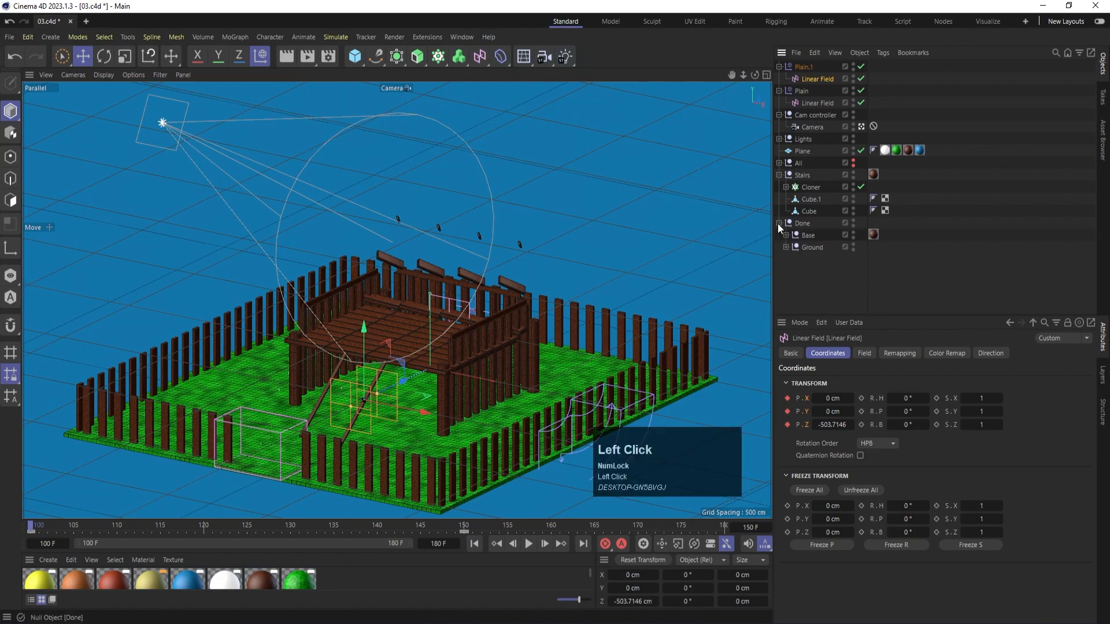
left_click(785, 235)
scroll(817, 277, "down", 1)
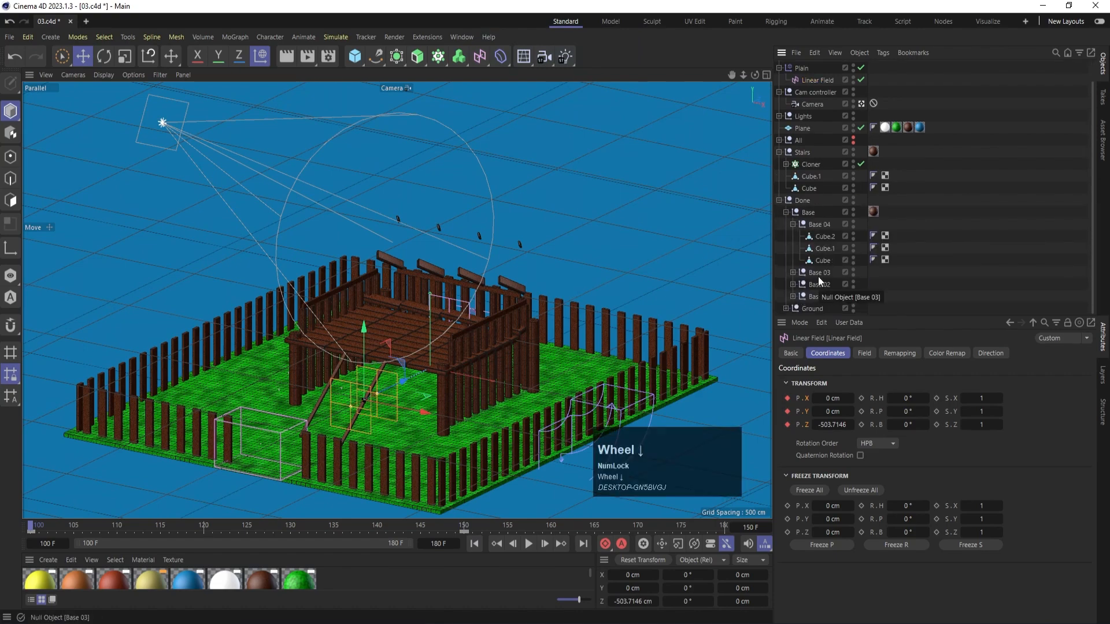
left_click(793, 224)
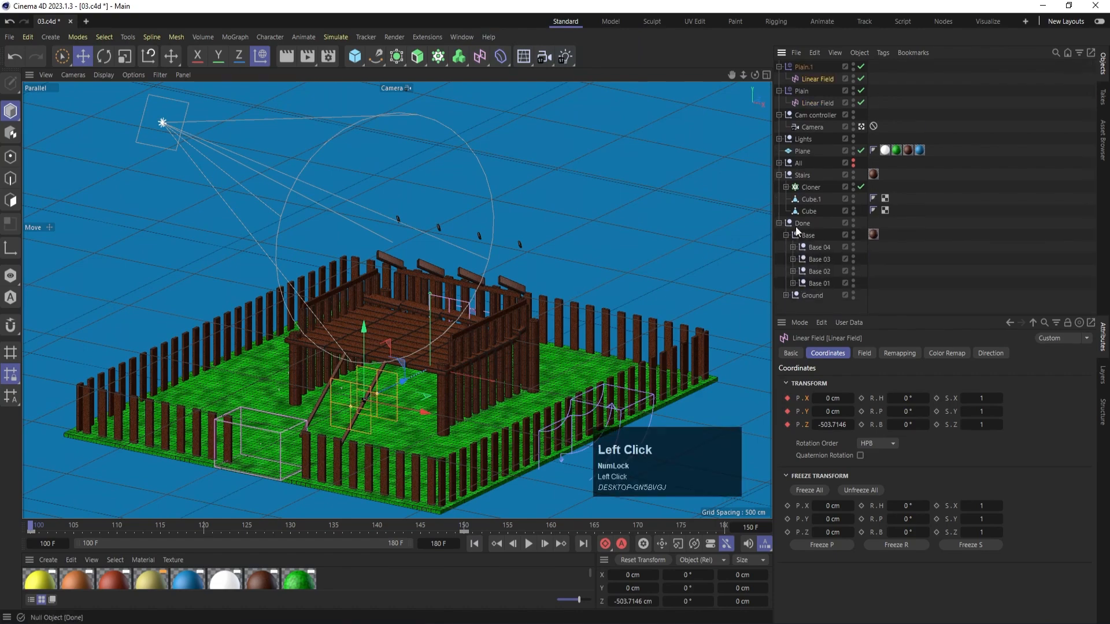
left_click(421, 330)
left_click(806, 92)
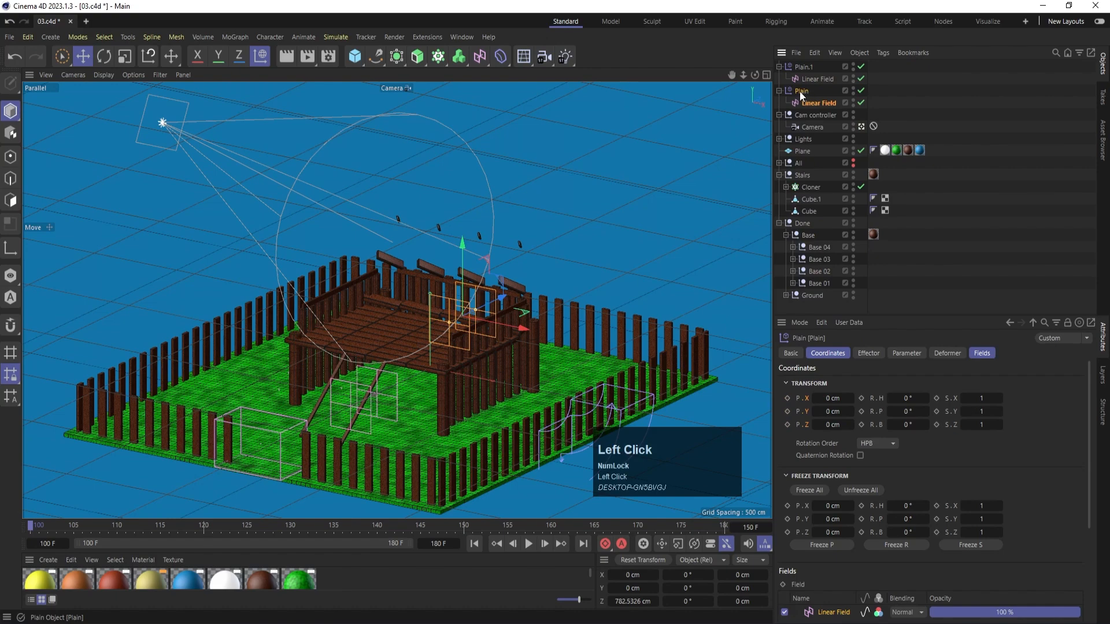
left_click_drag(804, 151, 806, 151)
left_click_drag(819, 233, 824, 239)
left_click(792, 223)
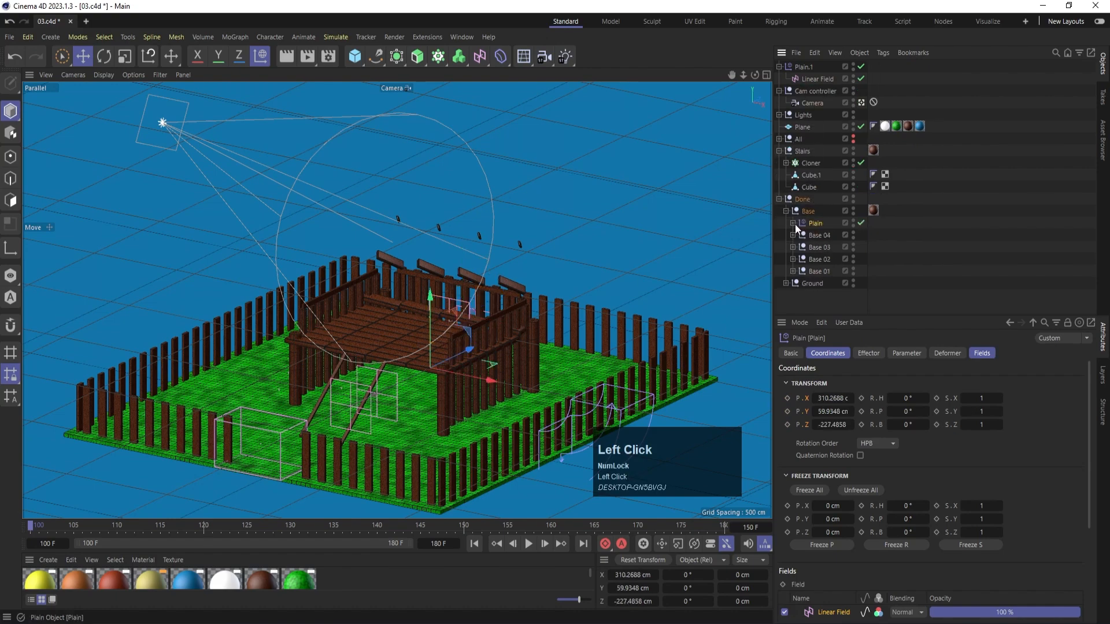
left_click(807, 211)
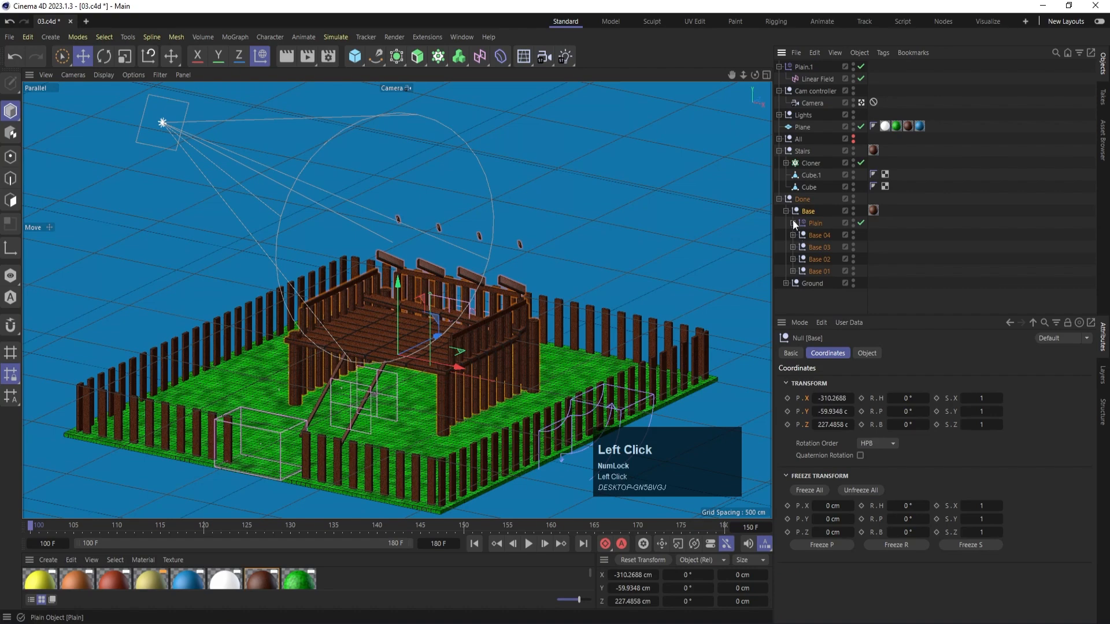
left_click(778, 199)
scroll(804, 144, "up", 1)
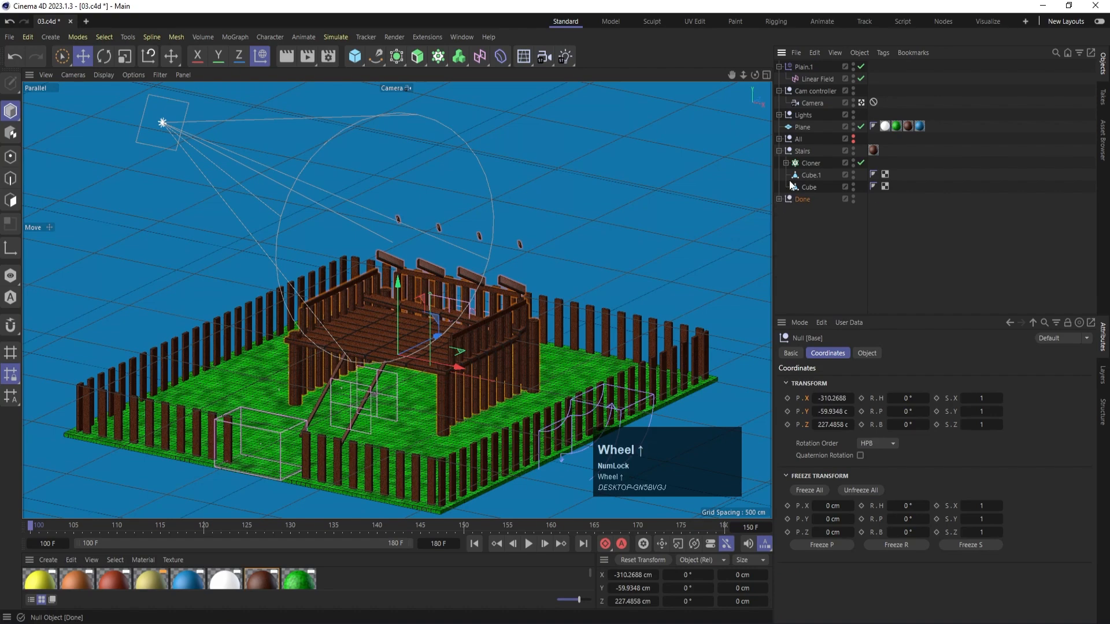
Move the Plain.1 effector into the Stairs group, and play the animation with its Linear Field selected.
left_click(804, 67)
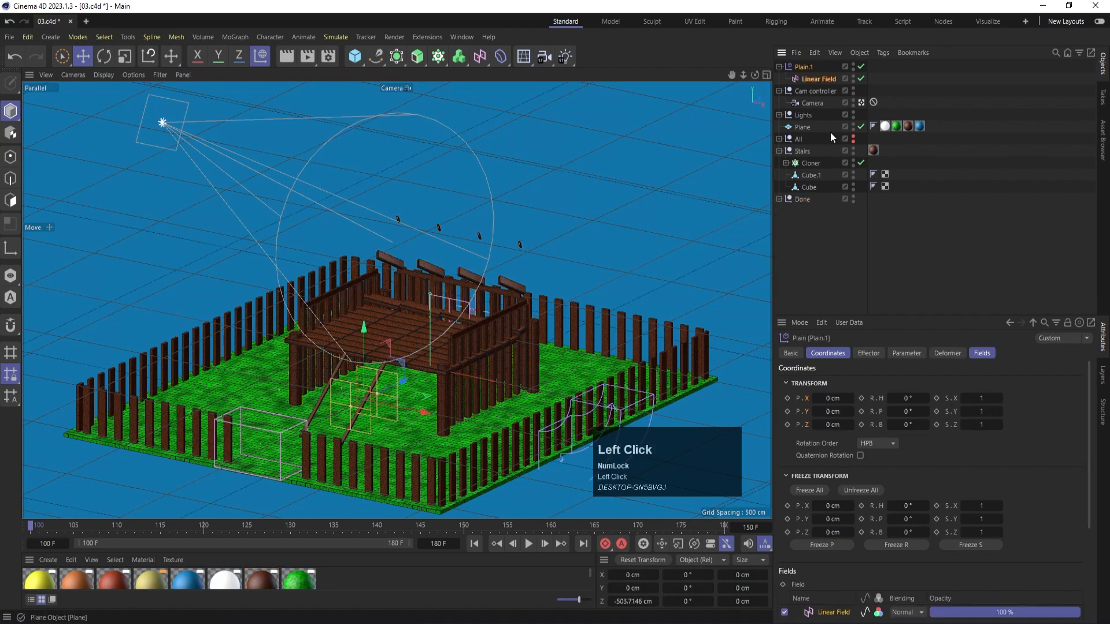
left_click_drag(800, 68, 804, 153)
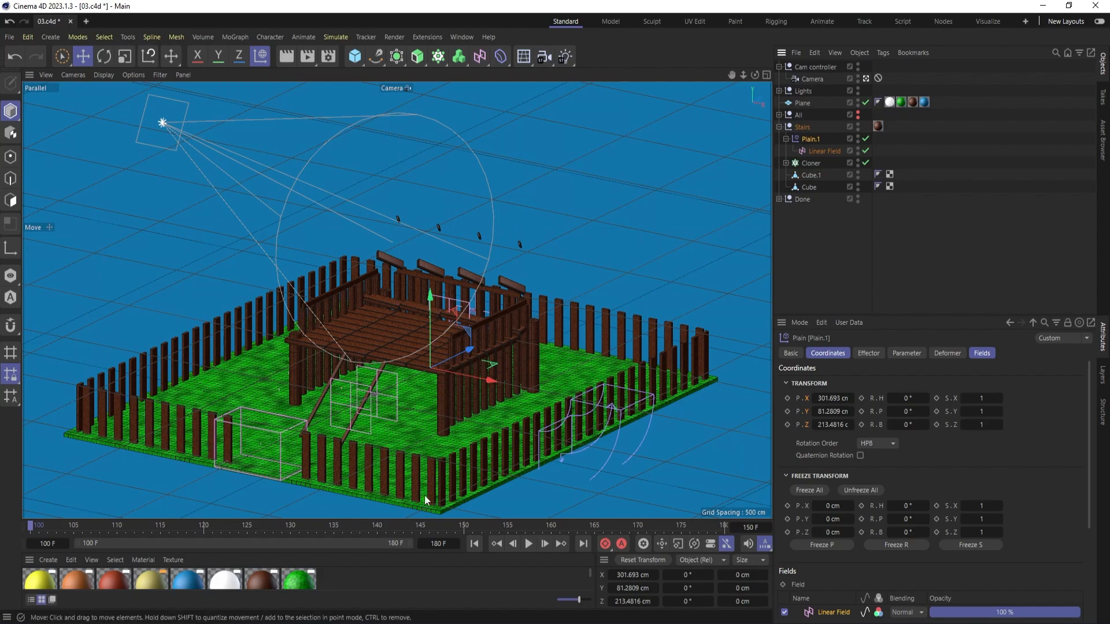
left_click(815, 152)
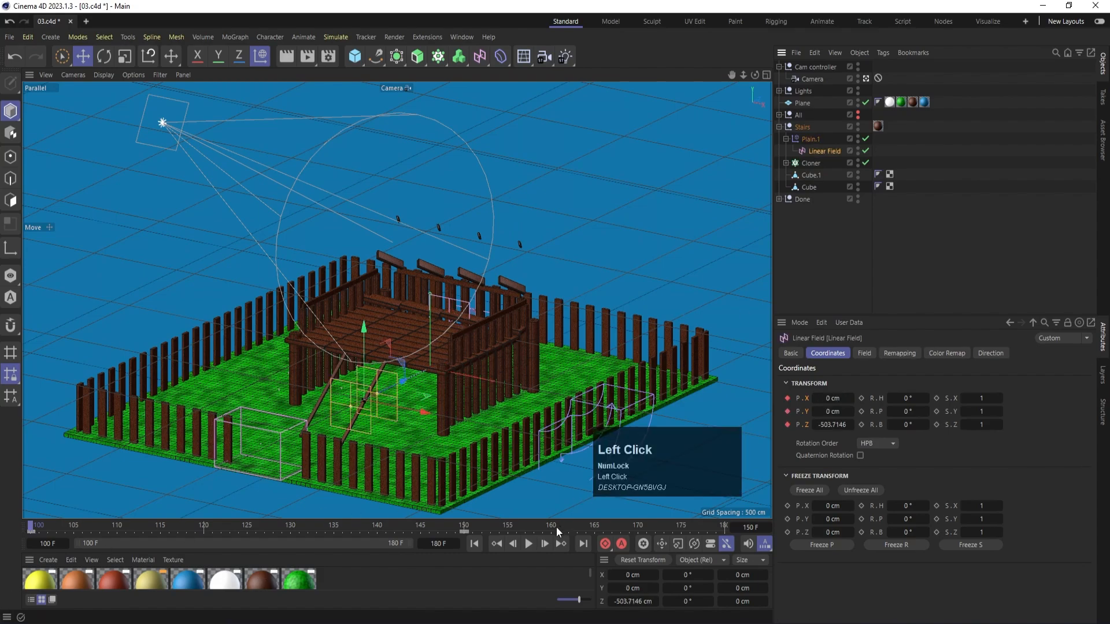
left_click(527, 544)
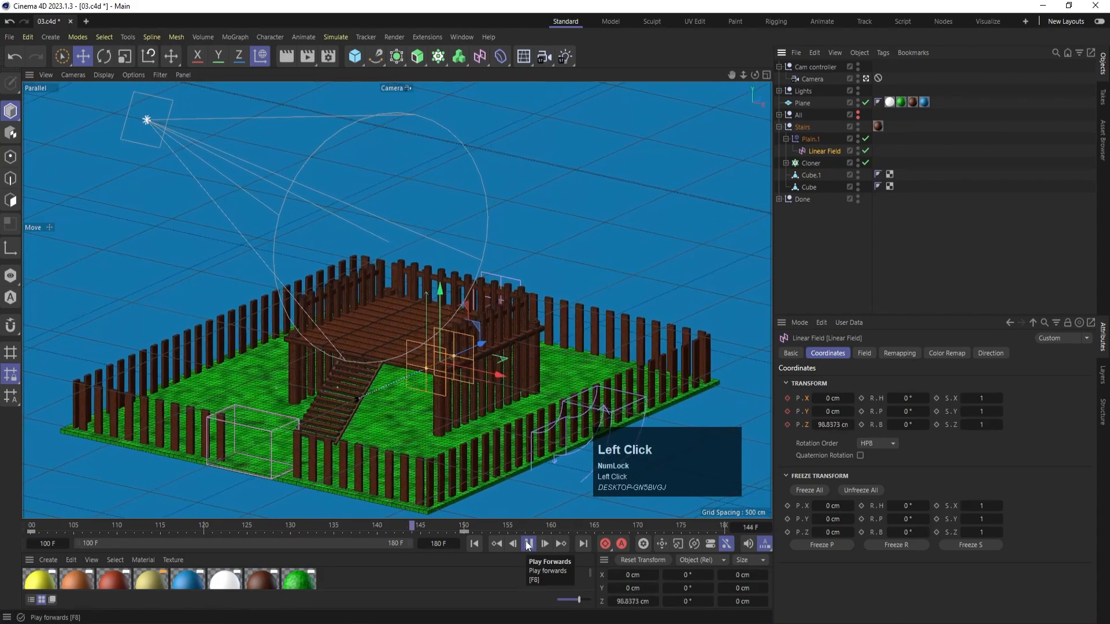
Stop playback, return to frame 100, and freeze all coordinates of the stairs' two side beams, Cube.1 and Cube.
left_click(528, 544)
left_click_drag(414, 527, 32, 527)
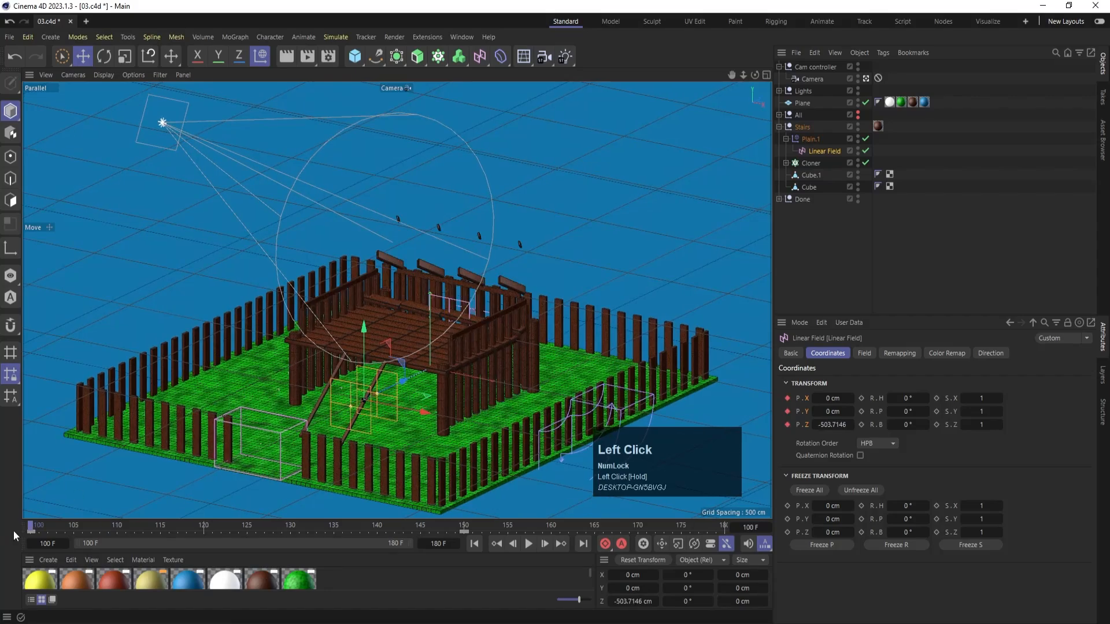
left_click(802, 175)
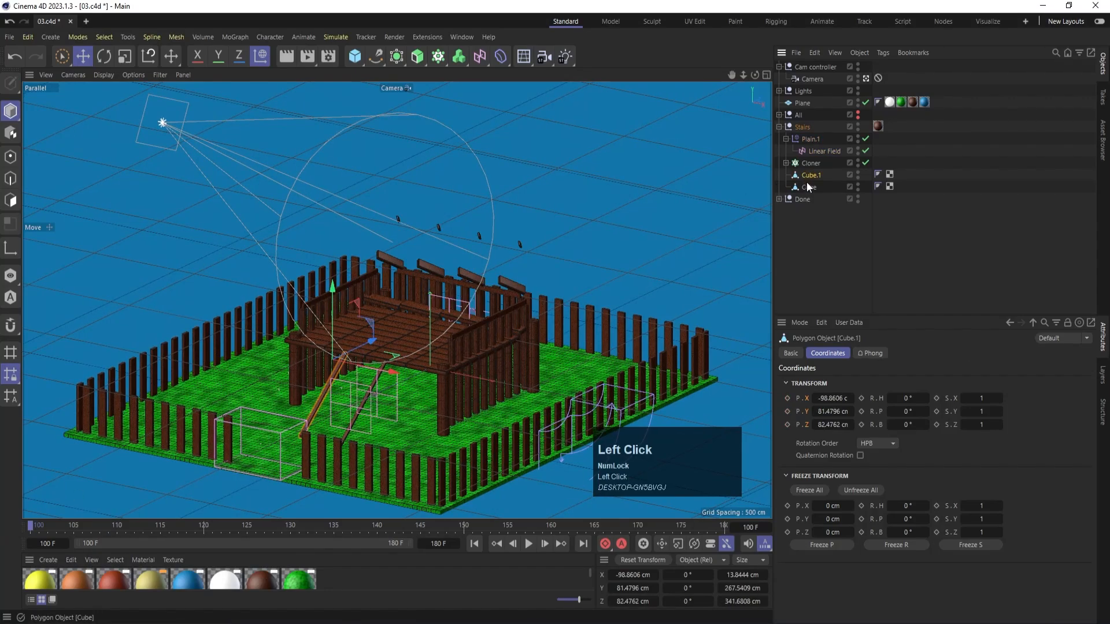
left_click(806, 185, "shift")
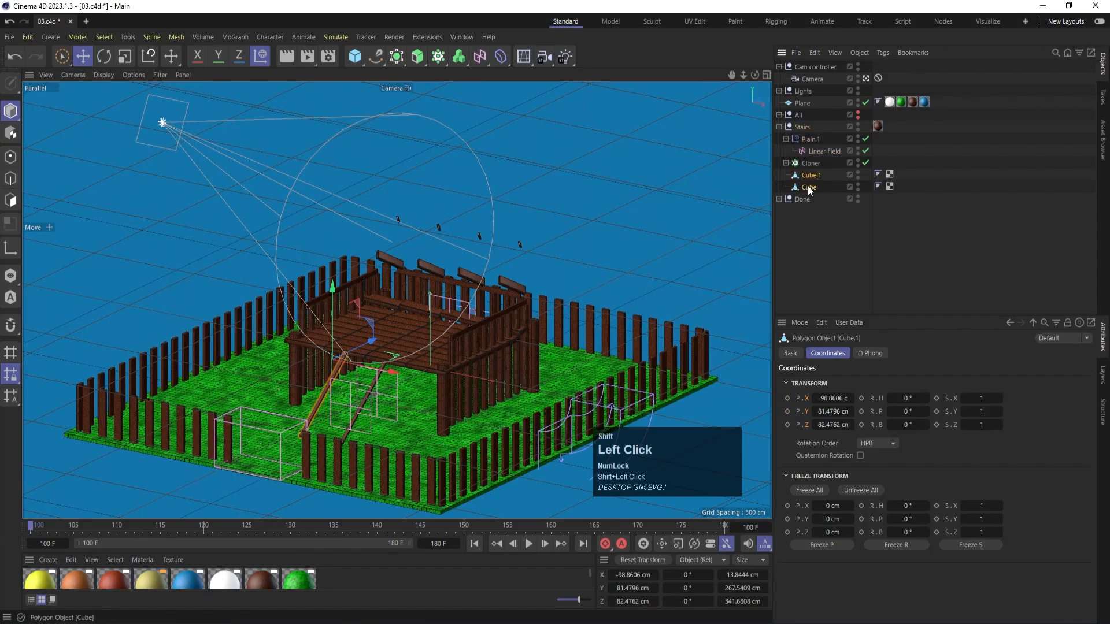
left_click(803, 494)
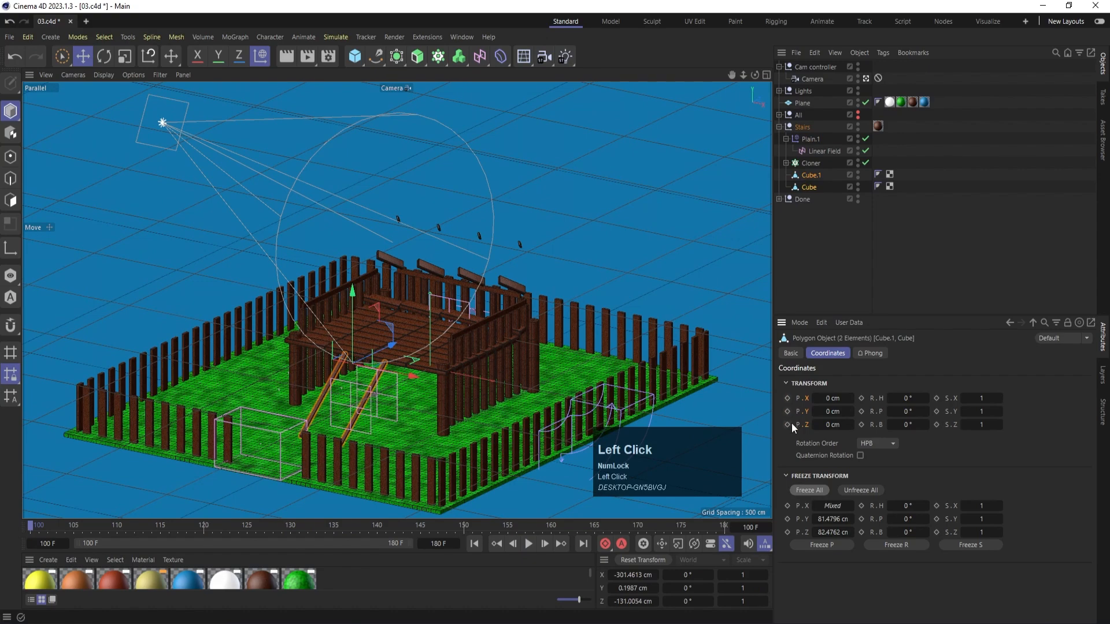
Keyframe the position of both side beams on frames 100 and 125, and return to the frame 100 key.
left_click(787, 425)
left_click(282, 525)
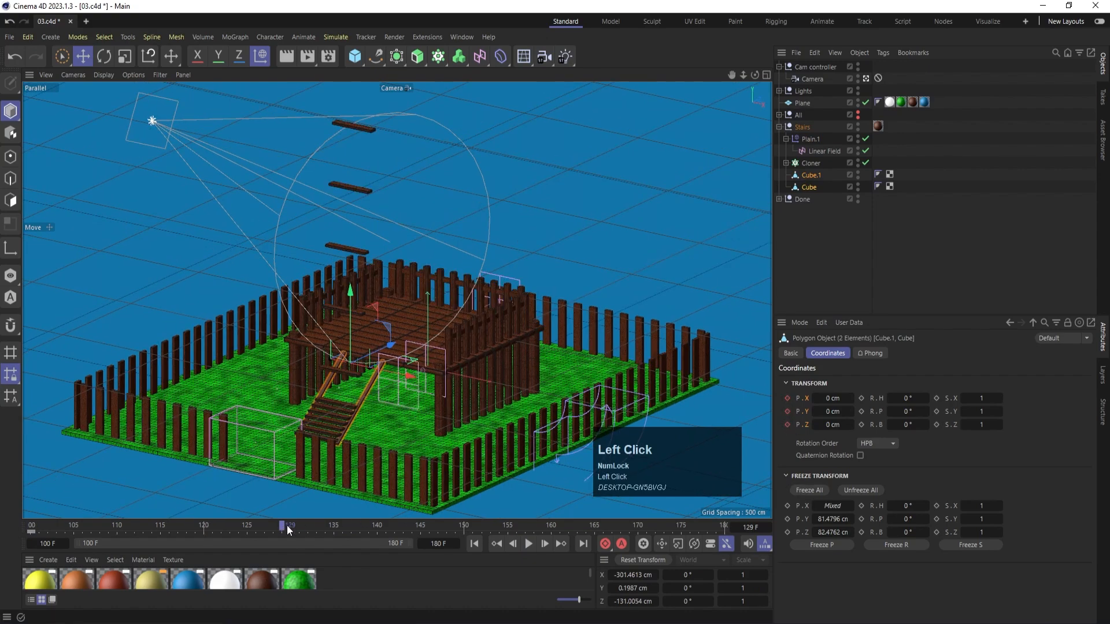
left_click_drag(287, 525, 249, 525)
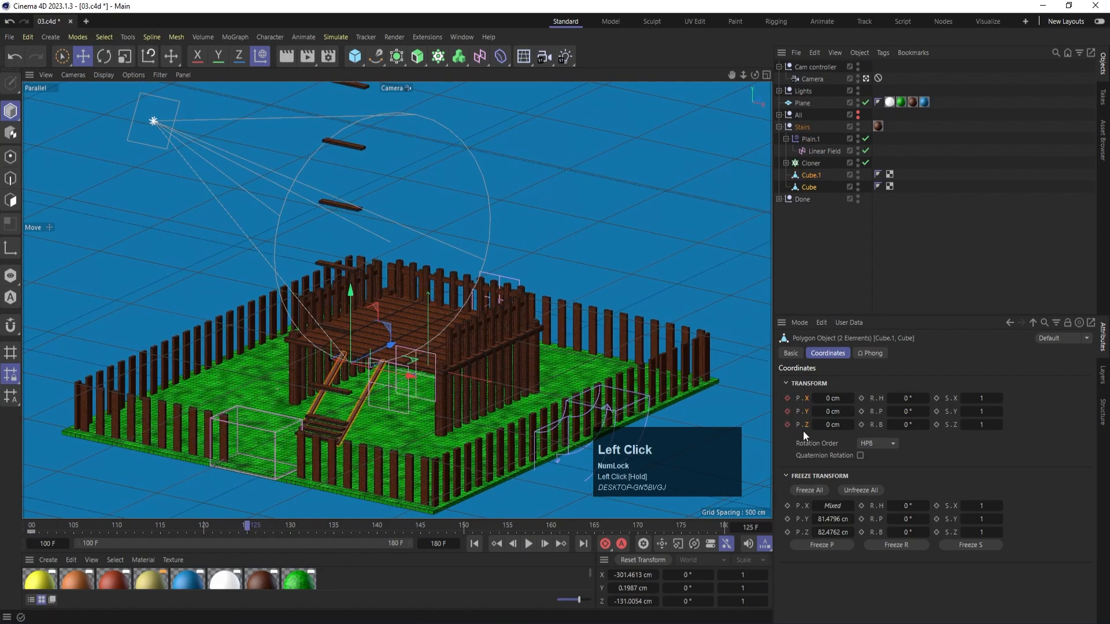
left_click(786, 425)
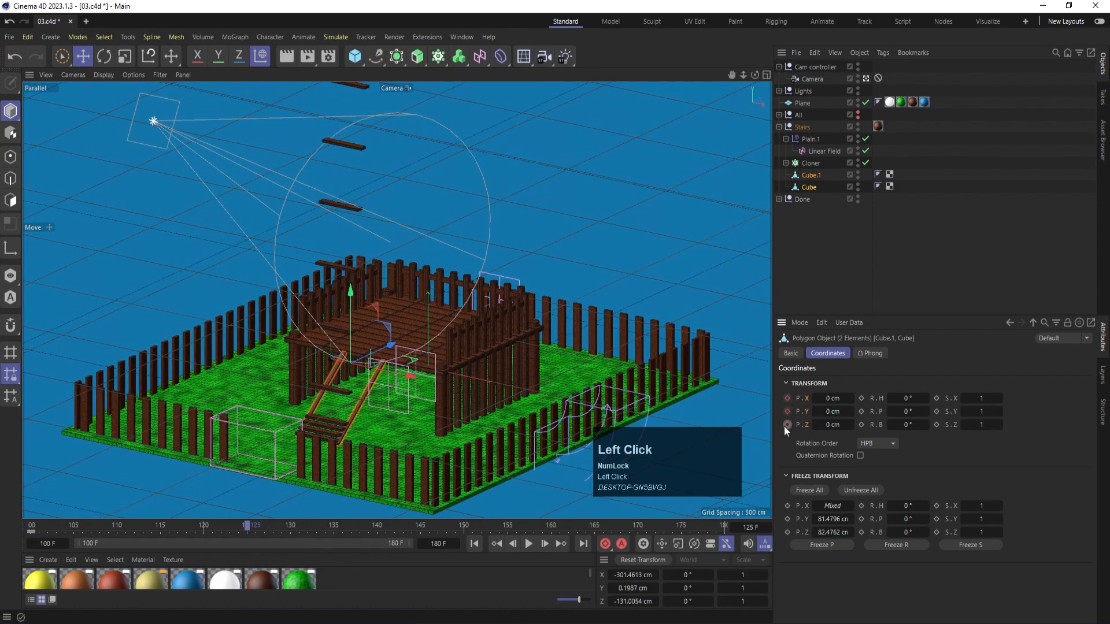
left_click(499, 544)
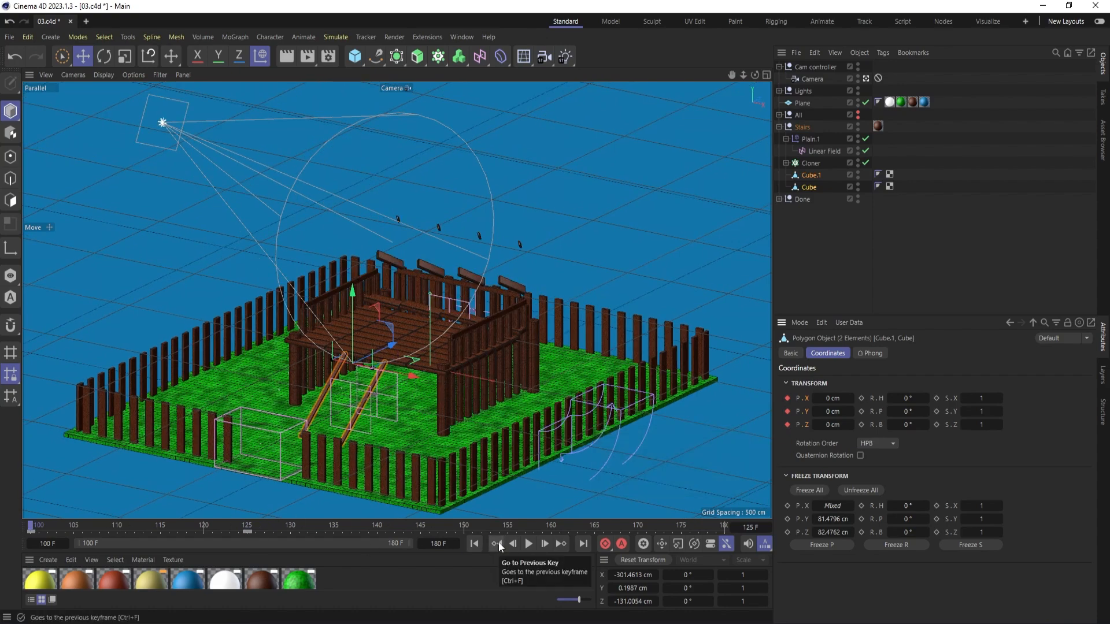
Move only the Cube side beam to about 2697 cm in X and keyframe its position on frame 100.
left_click(811, 222)
left_click(809, 188)
left_click_drag(421, 380, 763, 457)
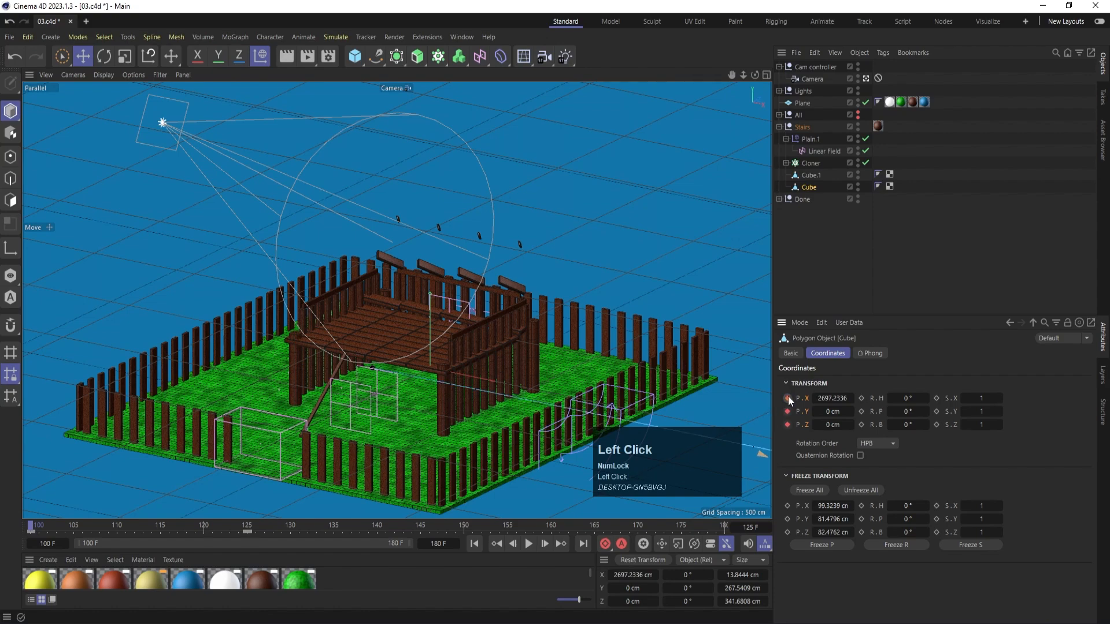
Move the Cube.1 side beam to about -1964 cm in X and keyframe its position on frame 100.
left_click(811, 175)
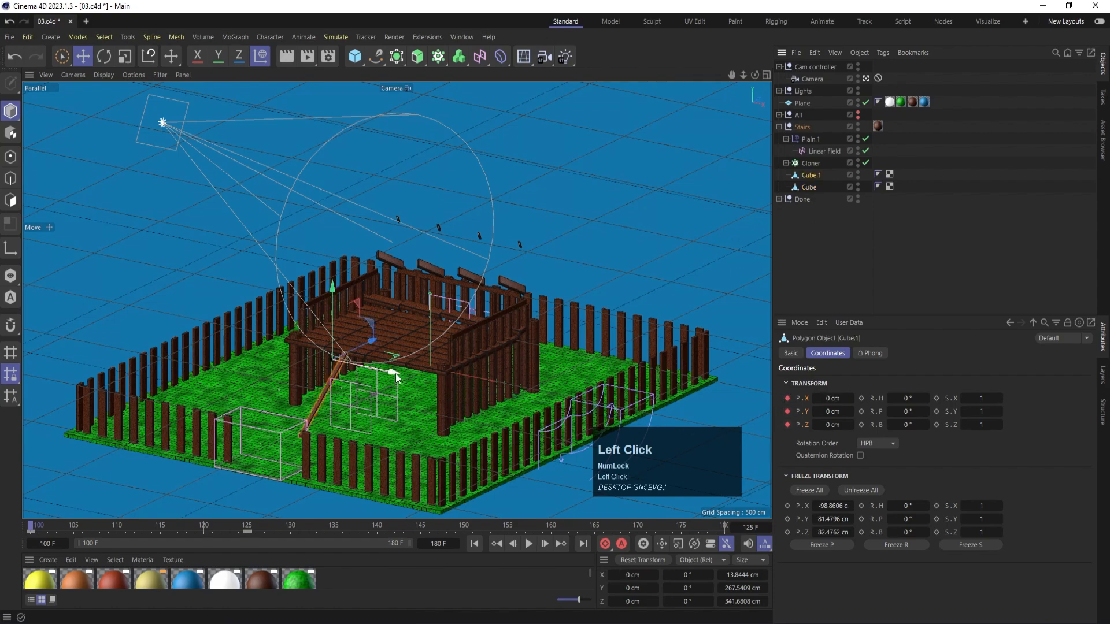
left_click_drag(395, 374, 1105, 312)
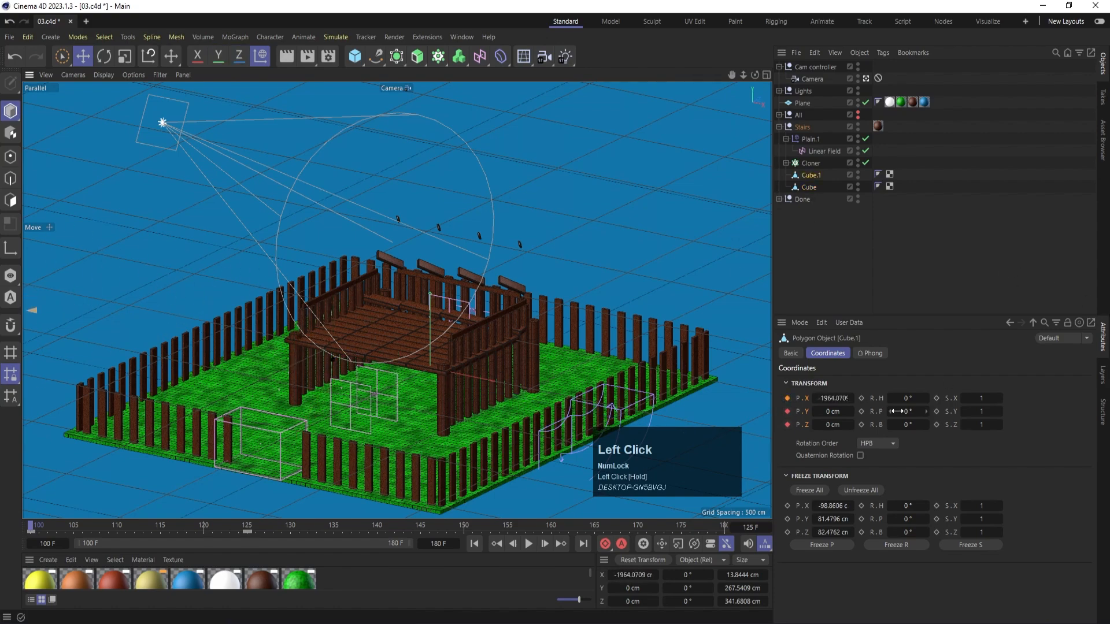
left_click_drag(897, 411, 784, 411)
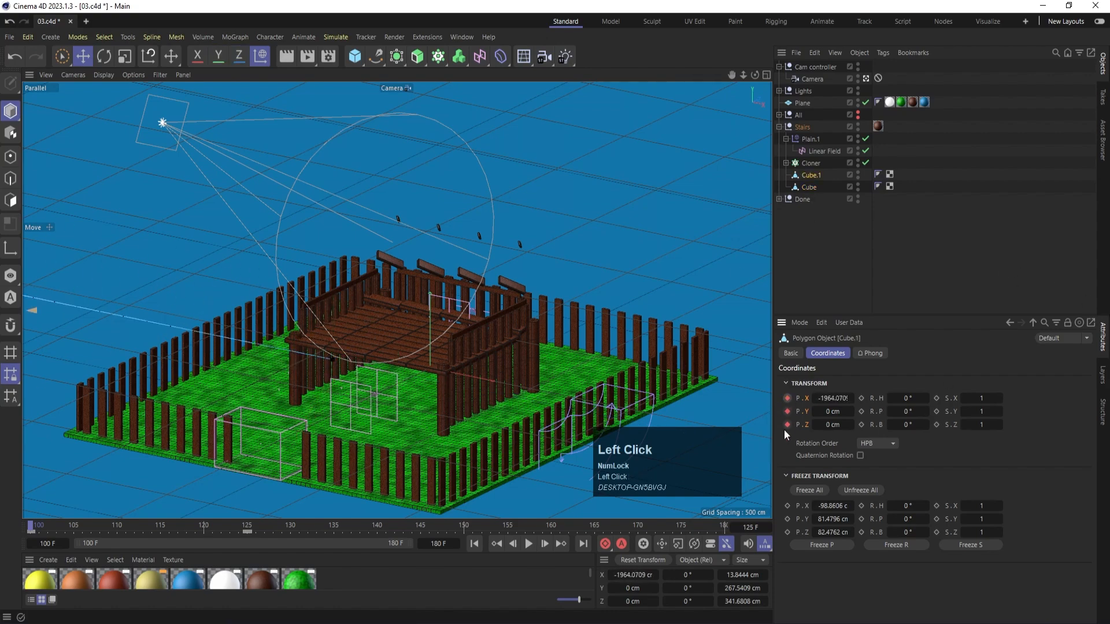
Preview the beams' slide-in, and shift the frame 125 position keys of Cube.1 and Cube to frame 140.
left_click(533, 545)
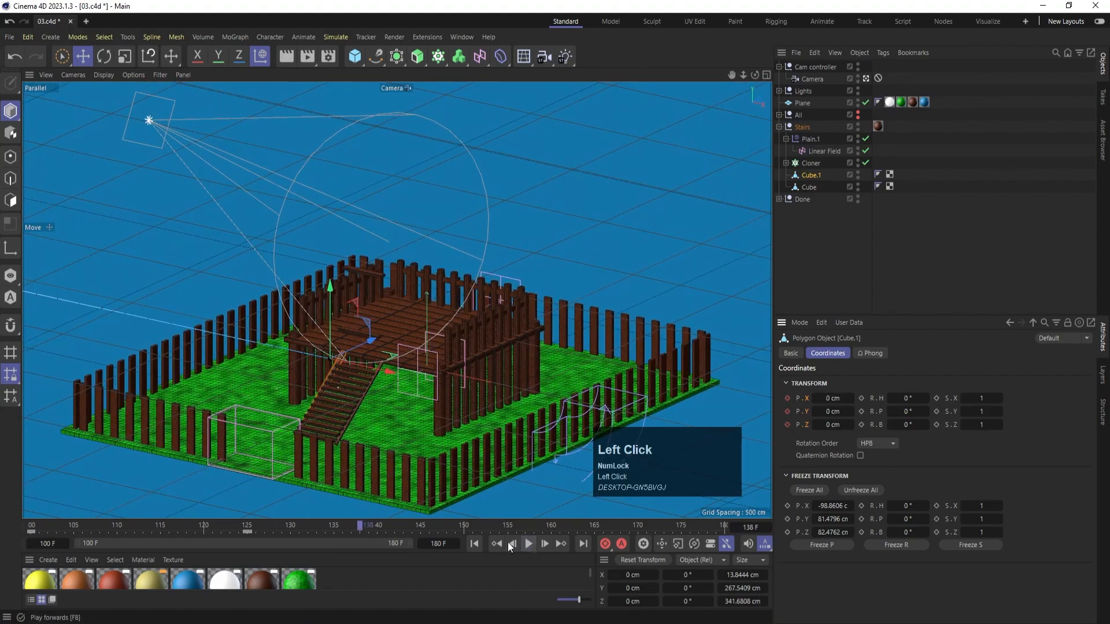
left_click_drag(371, 525, 379, 526)
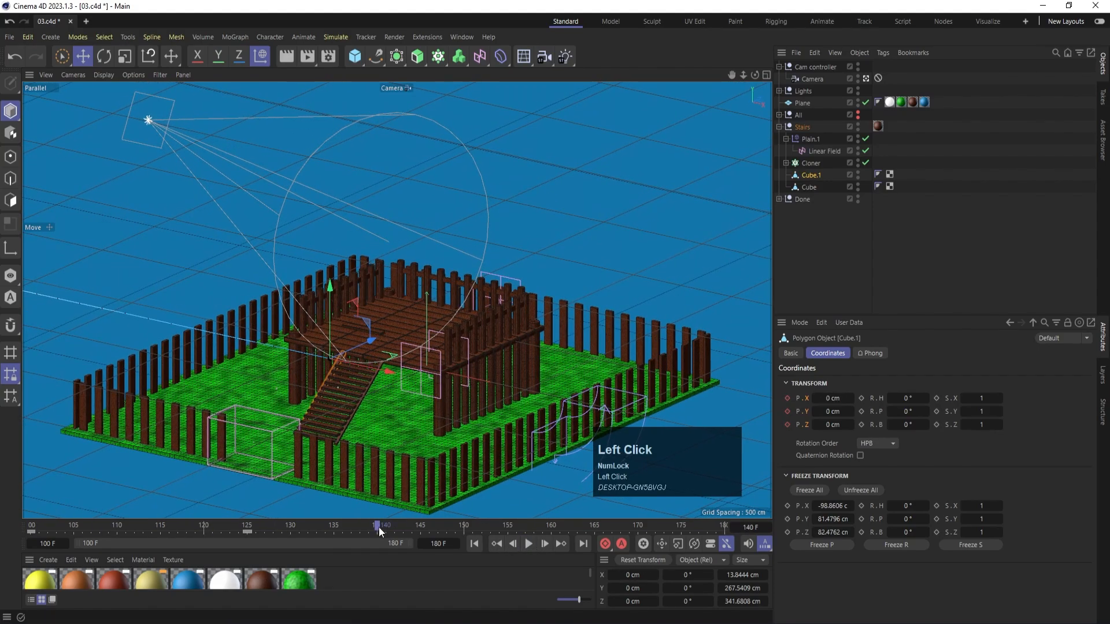
left_click_drag(246, 530, 377, 531)
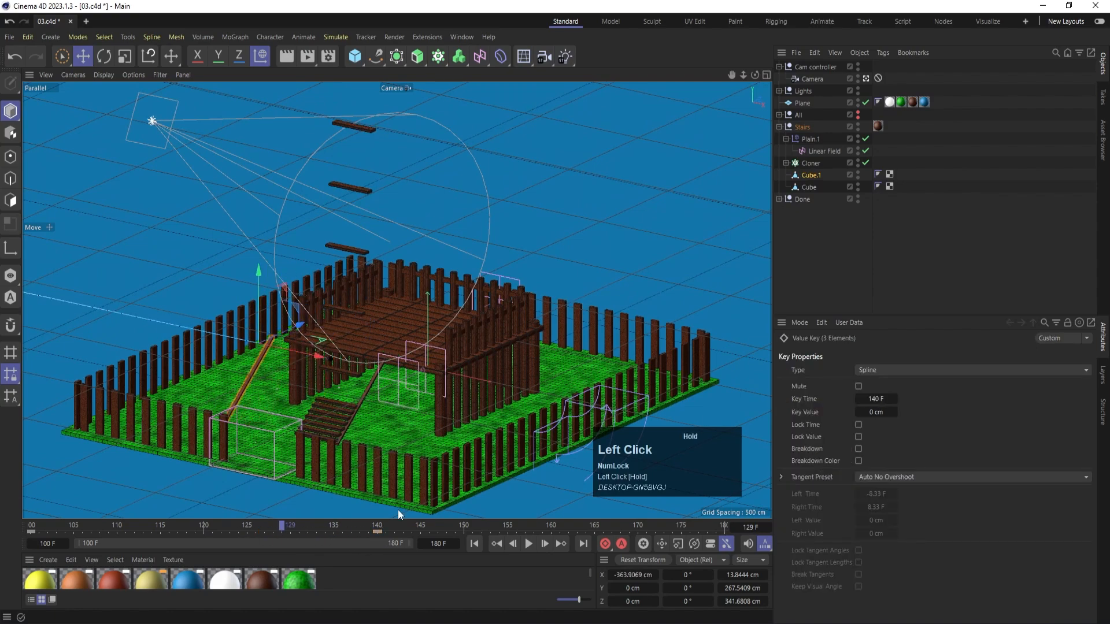
left_click(807, 187)
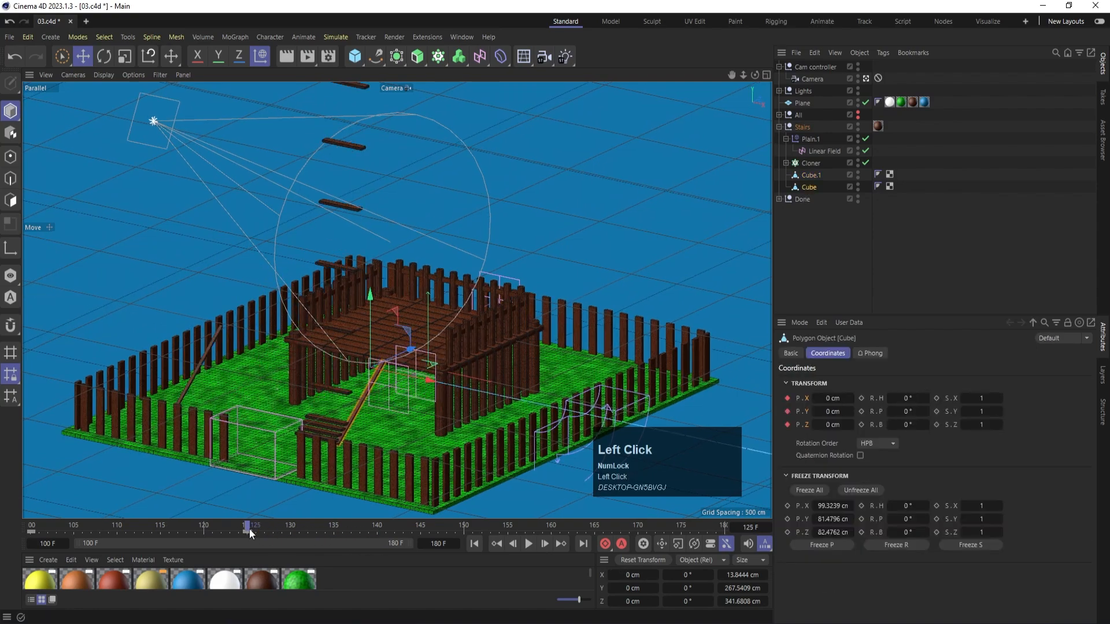
left_click_drag(249, 532, 381, 540)
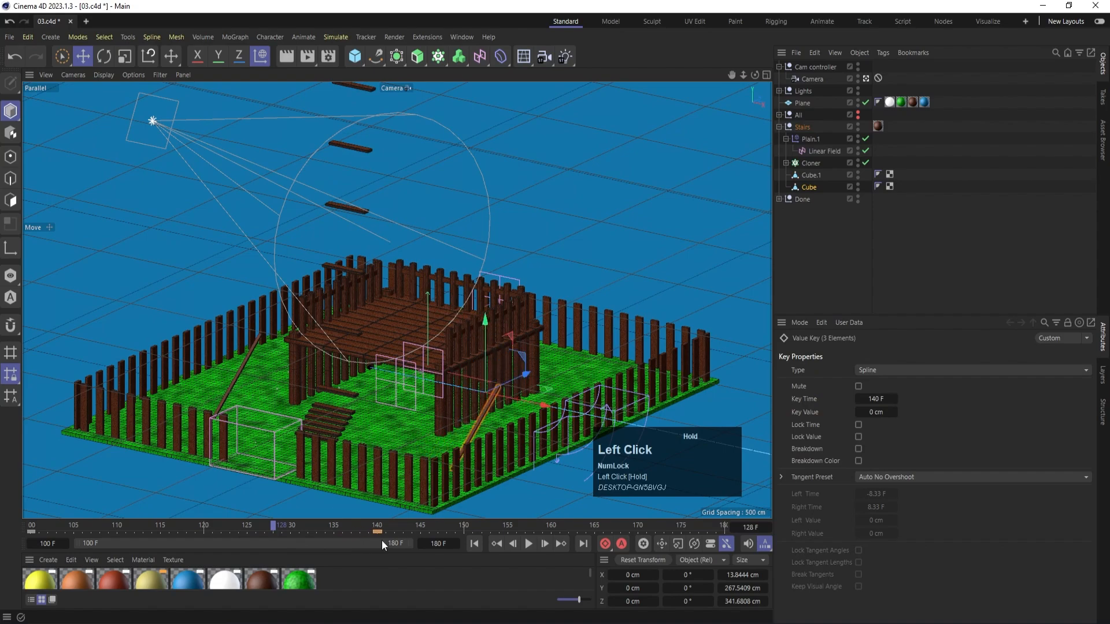
Play the stairs animation from frame 100, select the treads' Cloner, and return to frame 100.
left_click(474, 544)
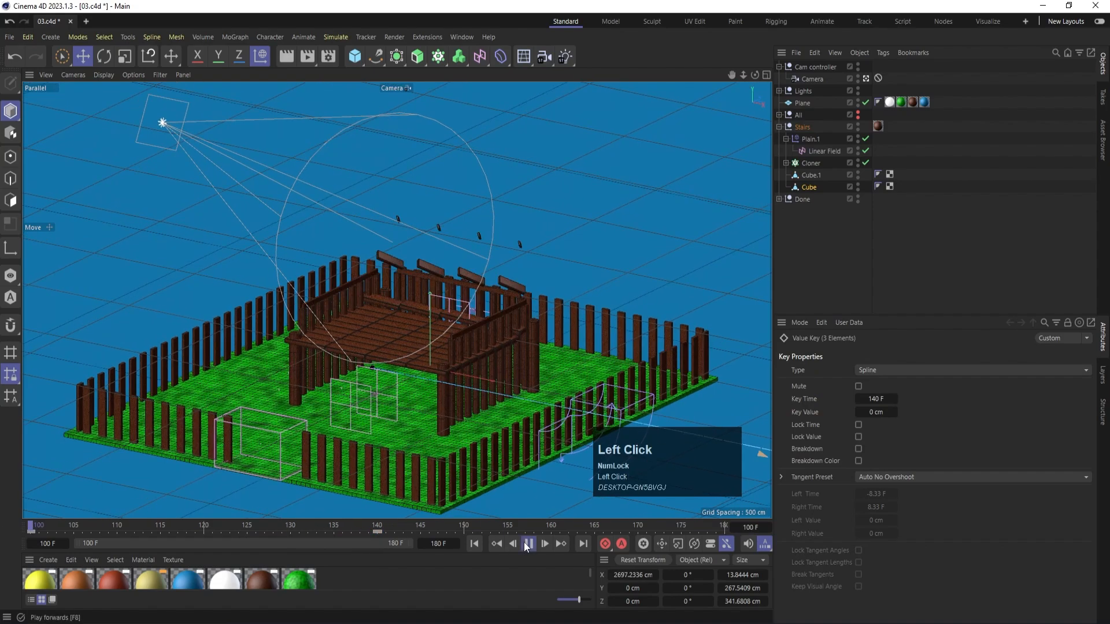
left_click(527, 543)
left_click(524, 544)
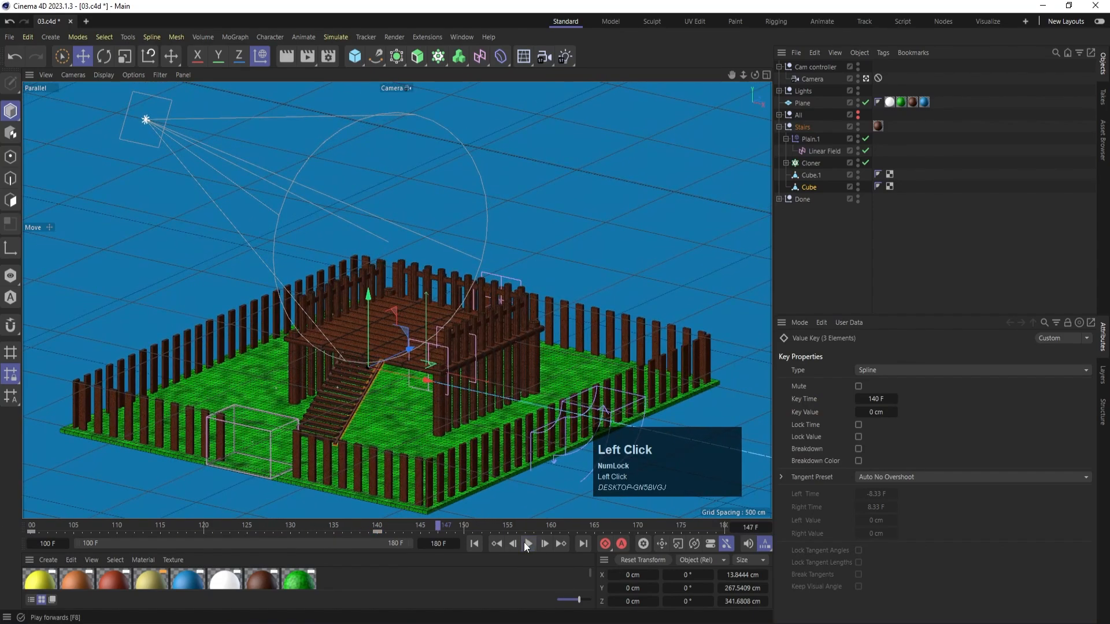
left_click(809, 163)
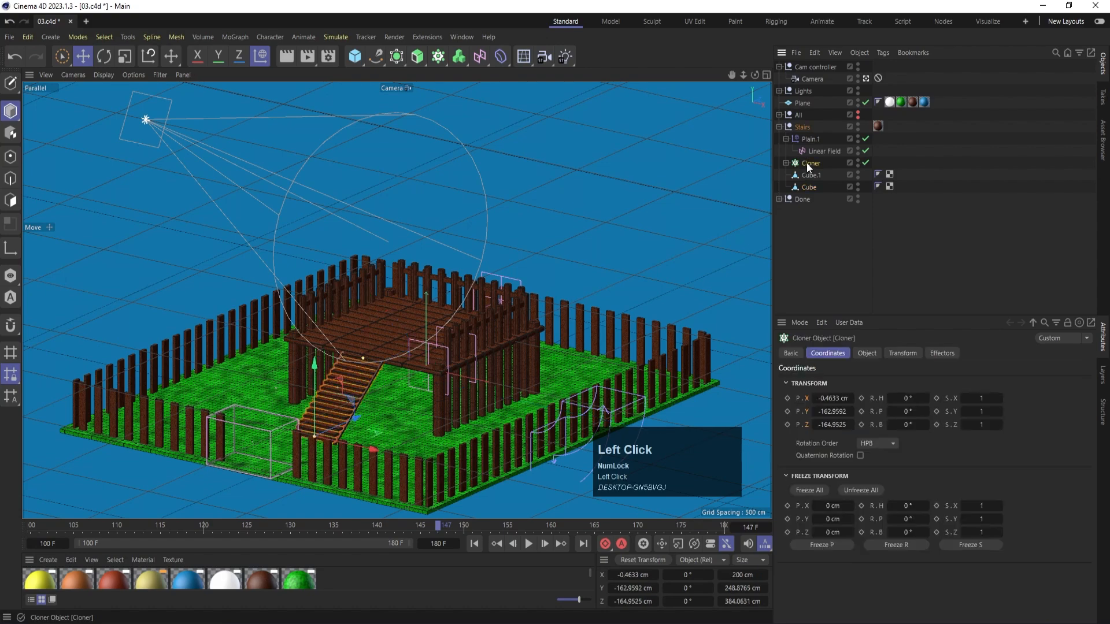
left_click(475, 543)
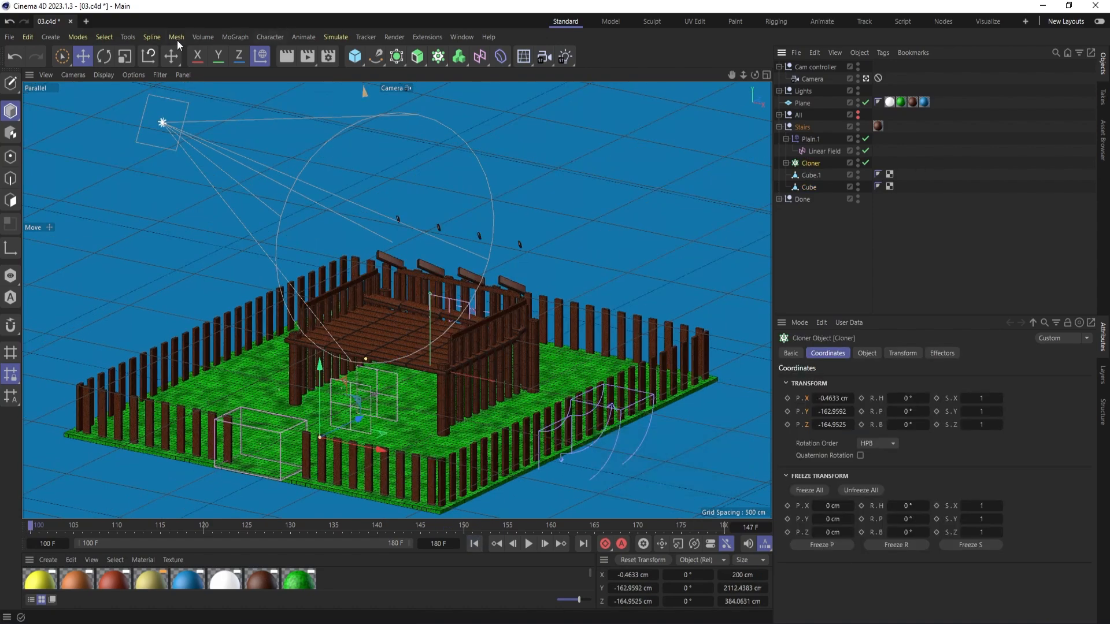
left_click(233, 36)
mouse_move(258, 60)
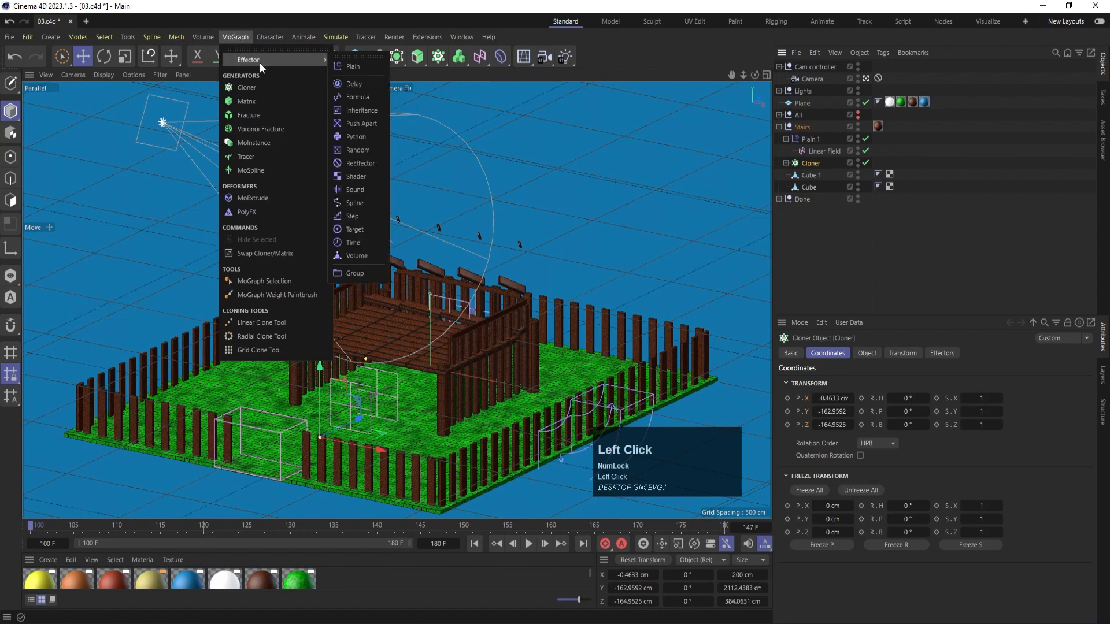
left_click(353, 84)
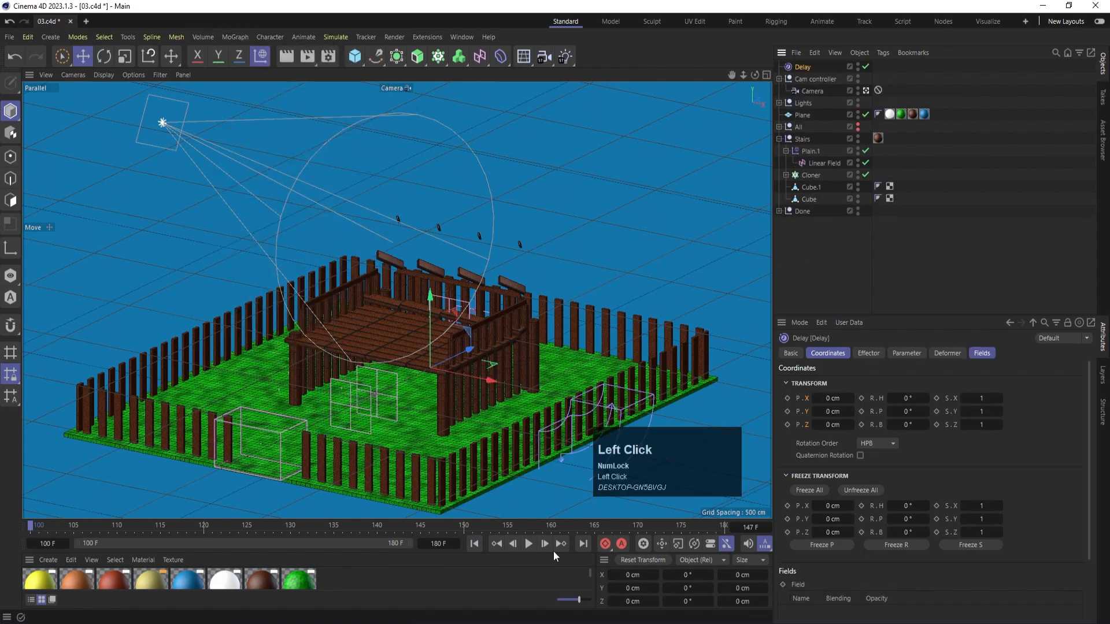
left_click(796, 68)
left_click_drag(796, 67, 812, 173)
Add a Delay effector to the stairs' Cloner and play the animation to check the treads' motion.
left_click(810, 163)
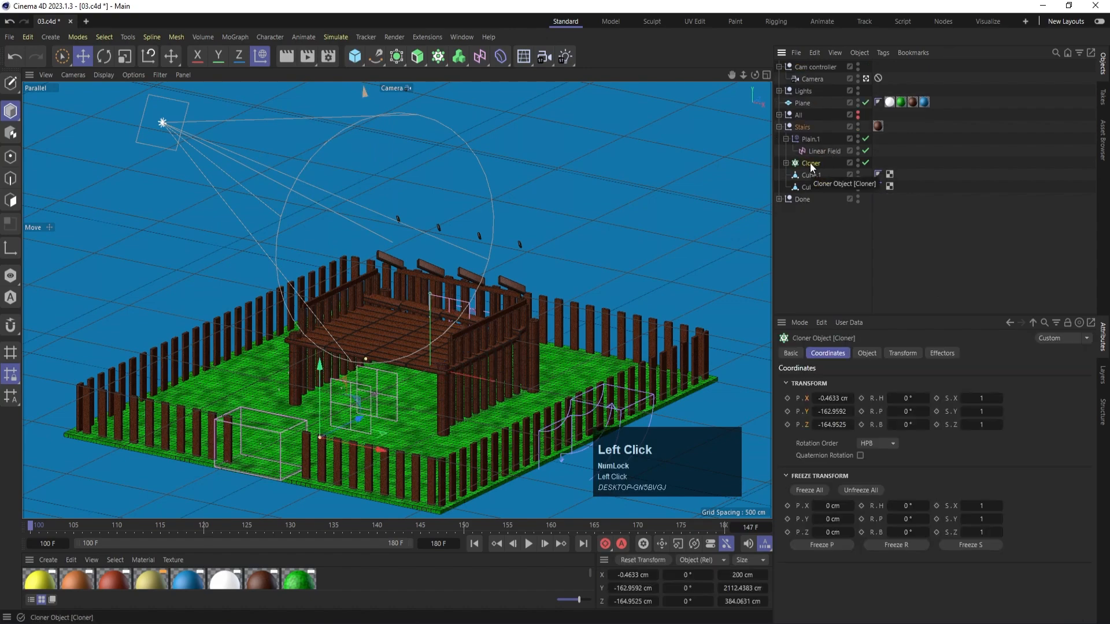
left_click(200, 37)
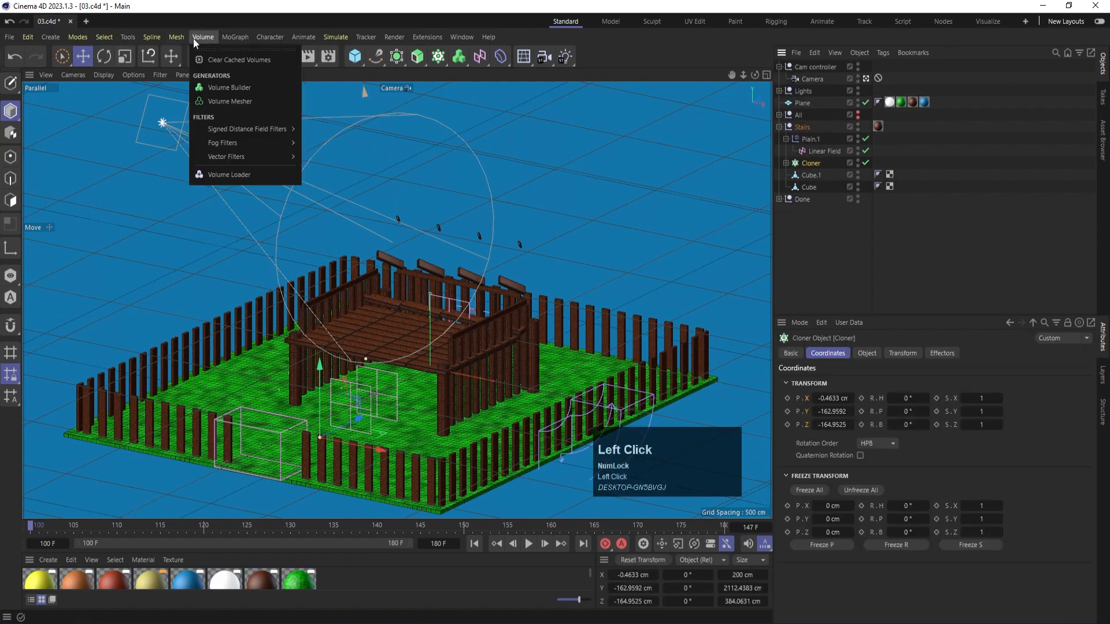
mouse_move(289, 60)
left_click(365, 88)
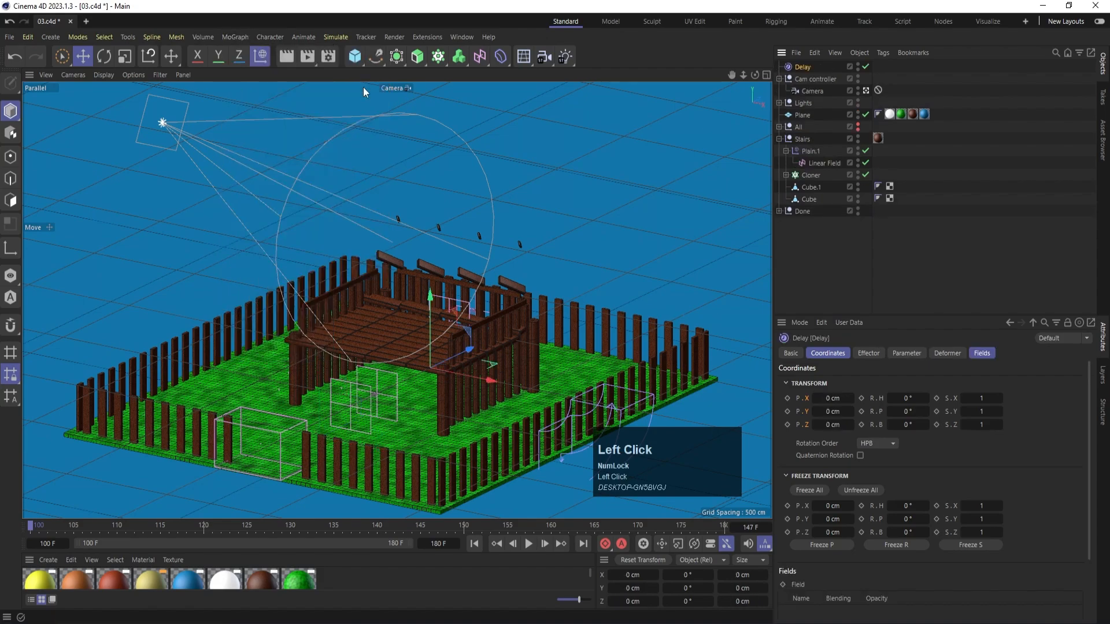
left_click(532, 544)
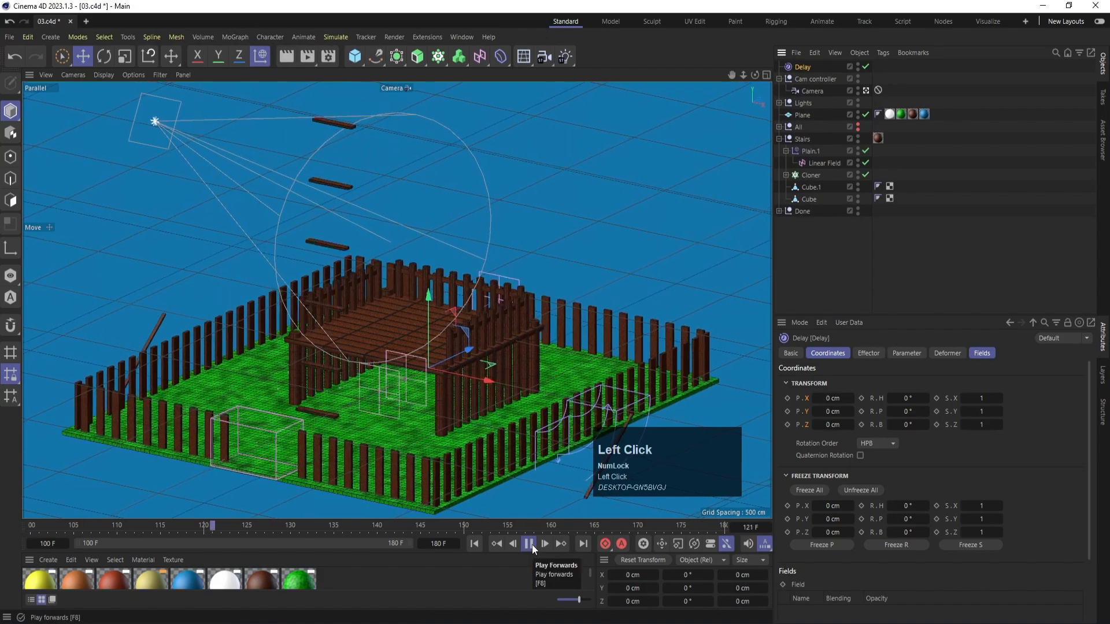
left_click(531, 545)
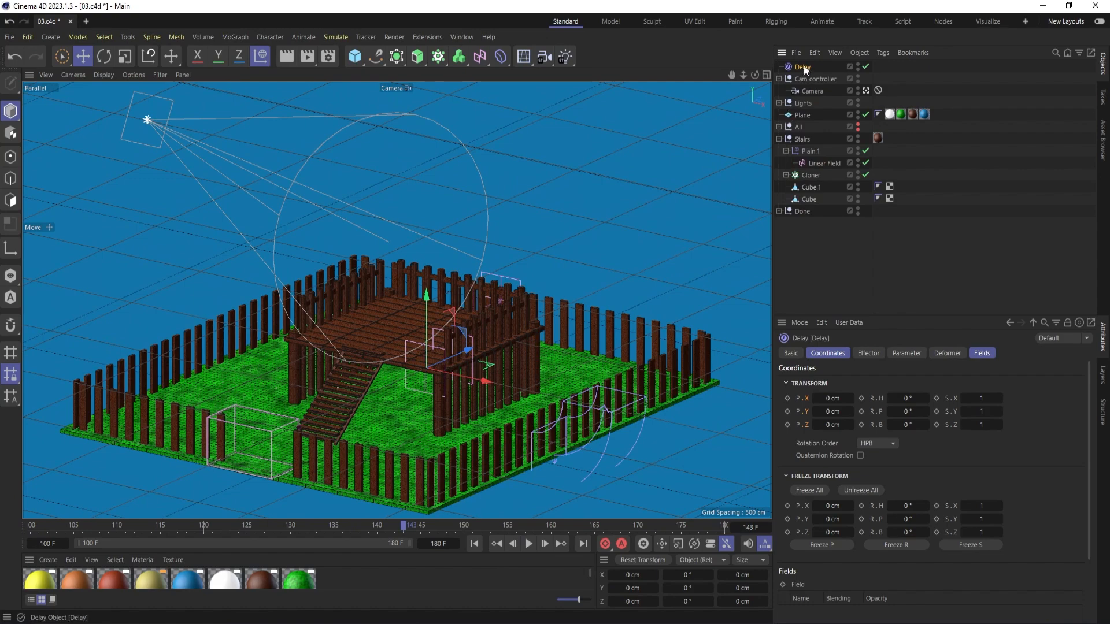
Move the Delay effector into the Stairs group above Plain.1 and set its mode to Spring.
left_click_drag(820, 163, 799, 148)
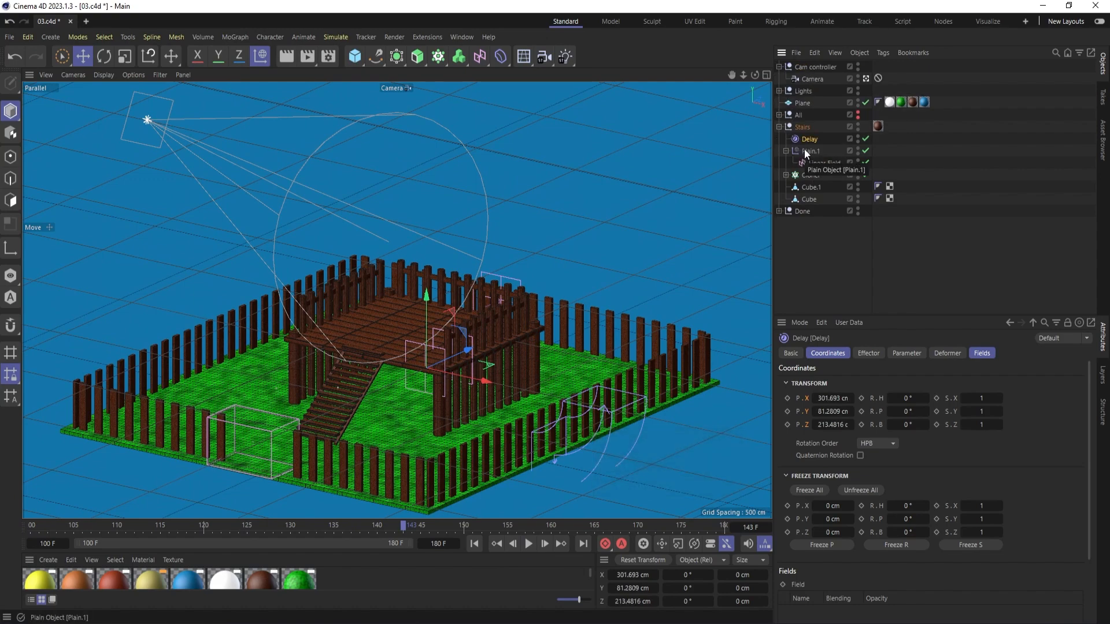
left_click(873, 354)
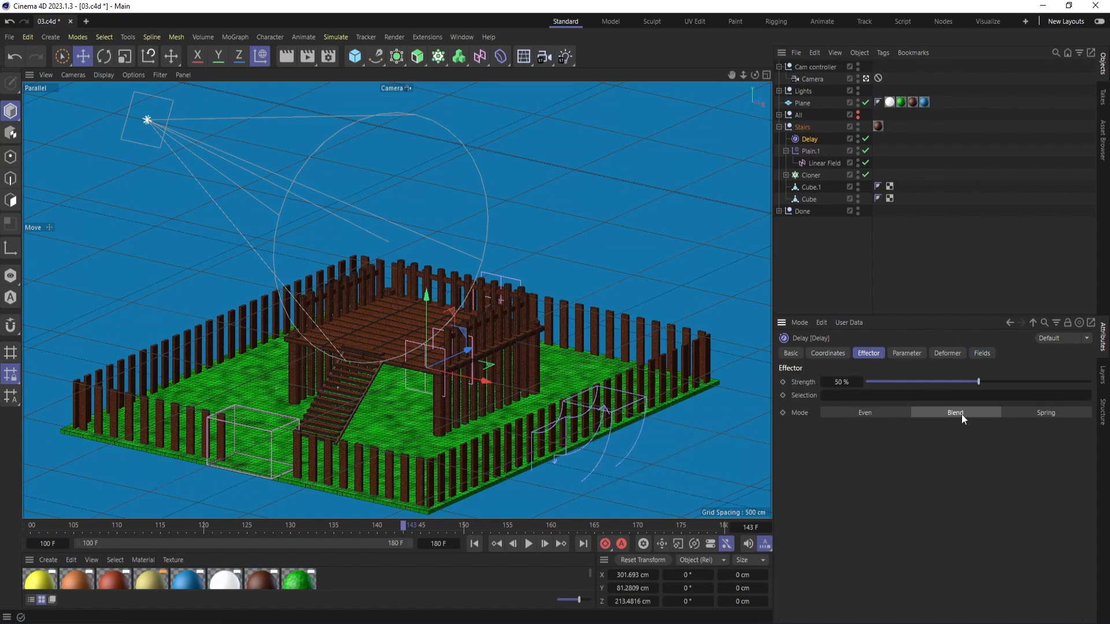
left_click(1059, 414)
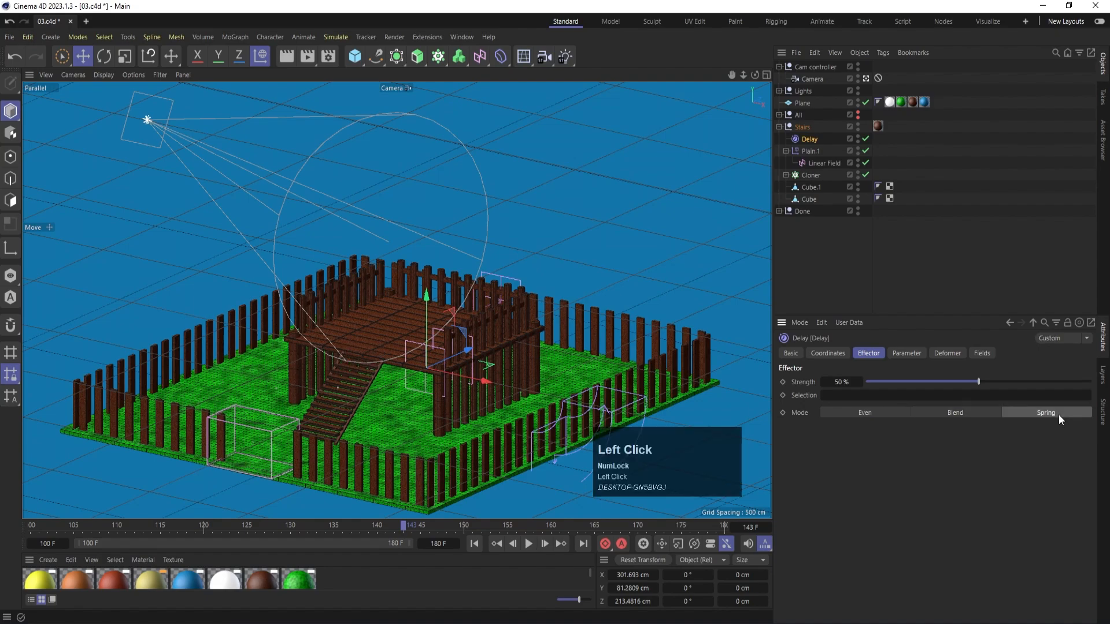
Try a strength of 80% on the Delay effector and play the animation from frame 100.
left_click(832, 381)
type("80")
key("Return")
left_click(478, 545)
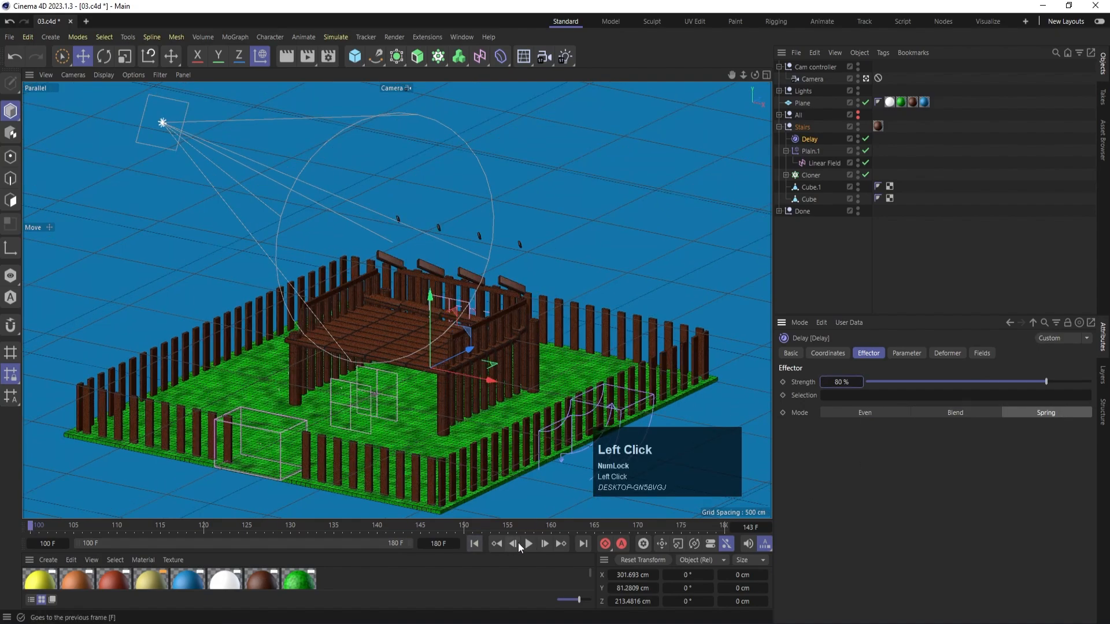
left_click(527, 543)
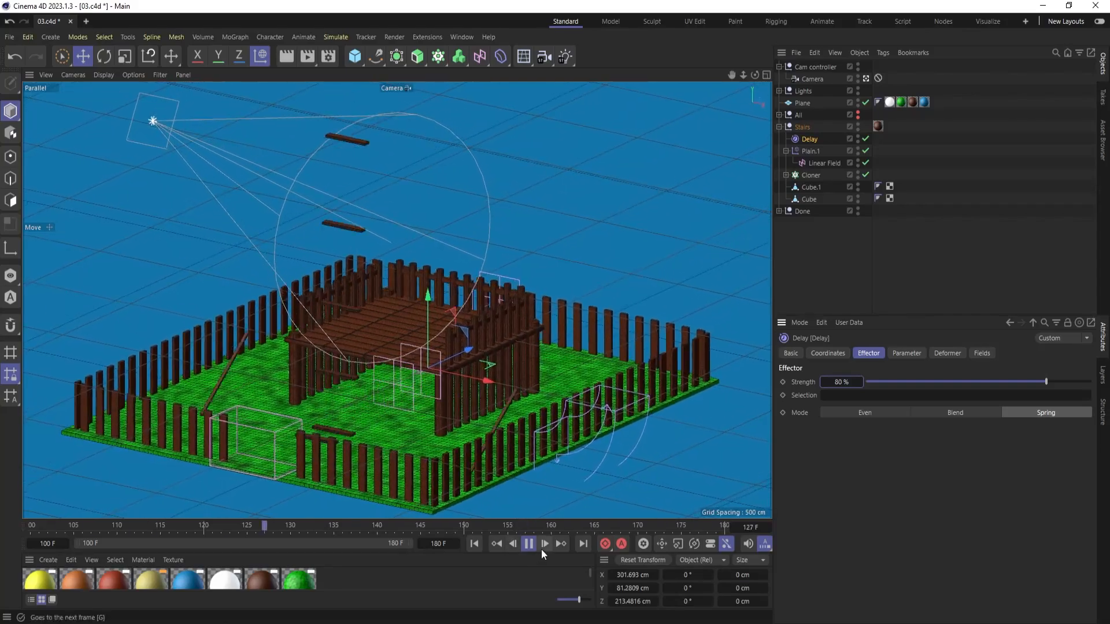
Stop playback and set the Delay effector's strength to 60%.
left_click(541, 549)
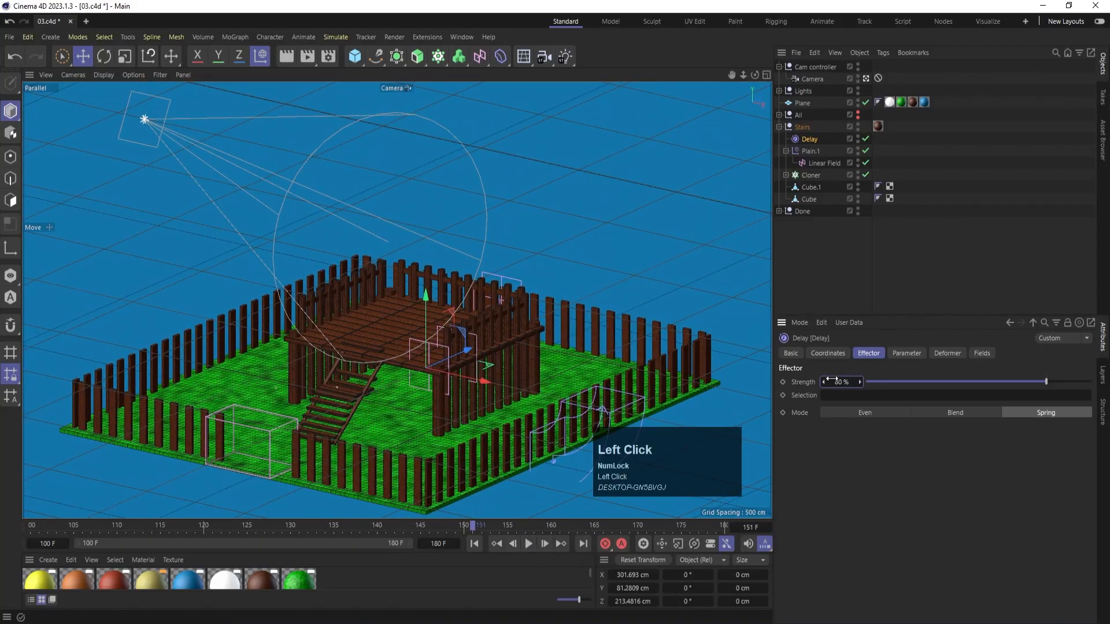
type("60")
key("Return")
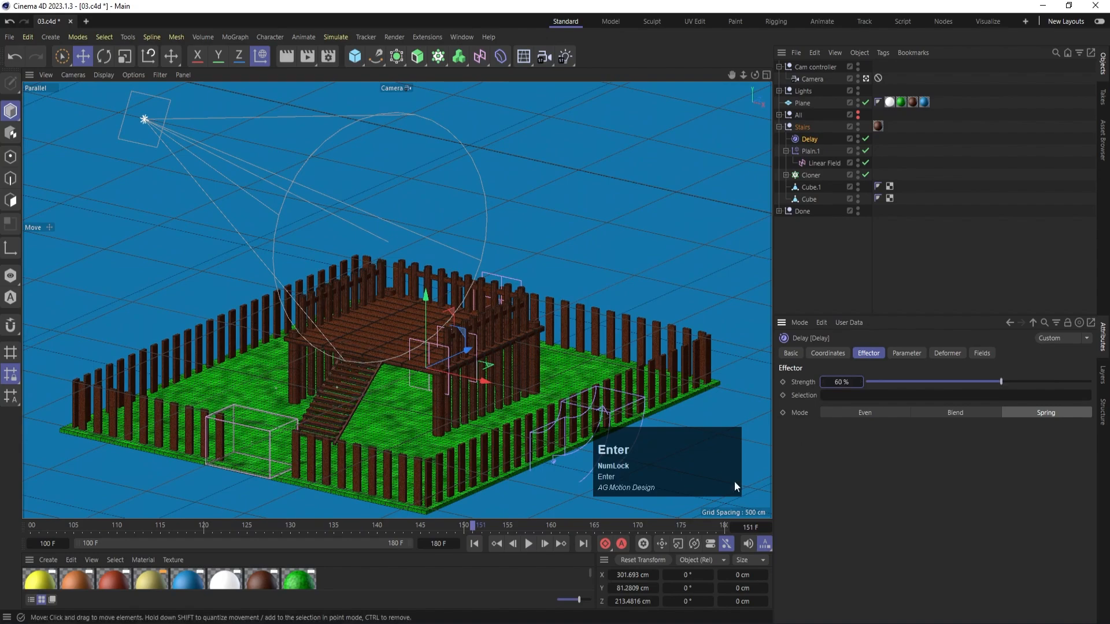
Play the animation from frame 100 to check the stairs' spring motion, and collapse the Stairs group.
left_click(475, 544)
left_click(529, 544)
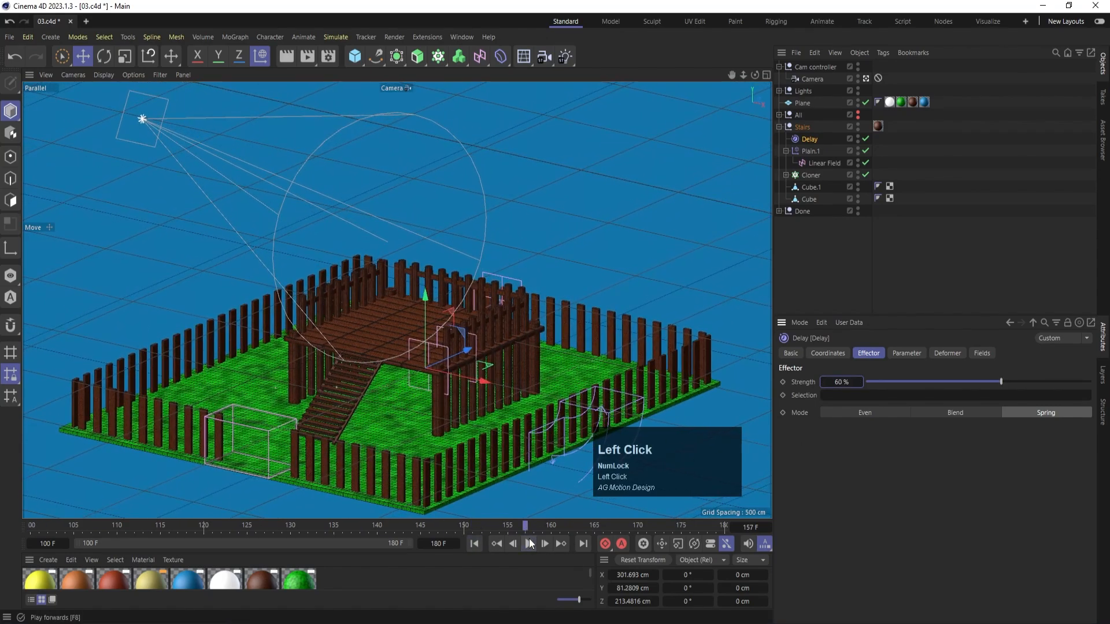
left_click(778, 127)
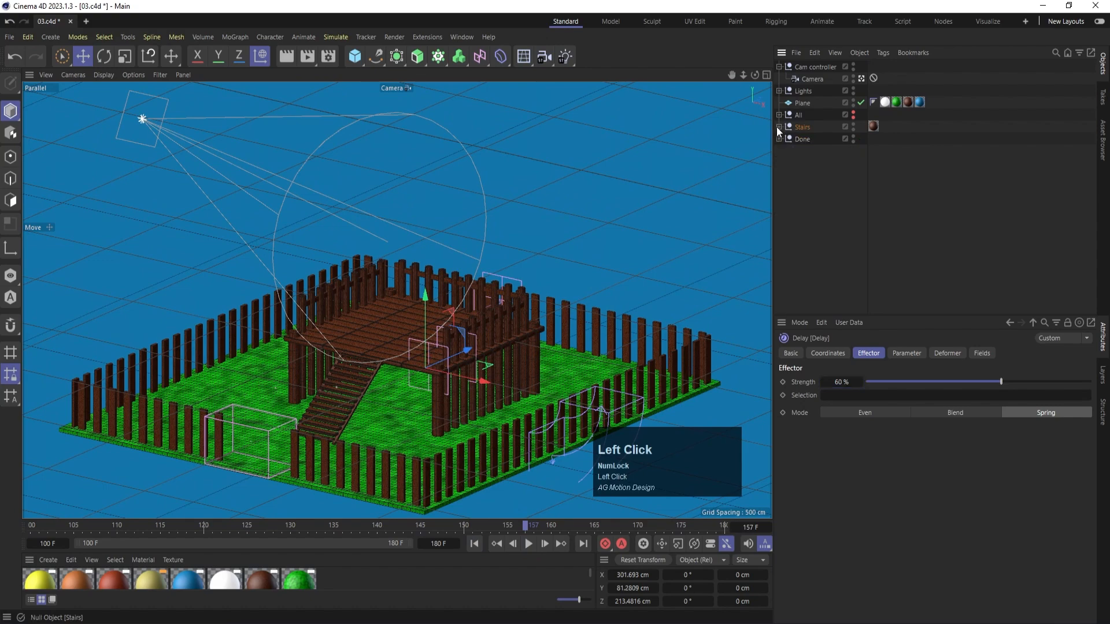
Add a Delay effector to the four cloners of Base 02 in the Done group and place it above them inside Base 02.
left_click(466, 405)
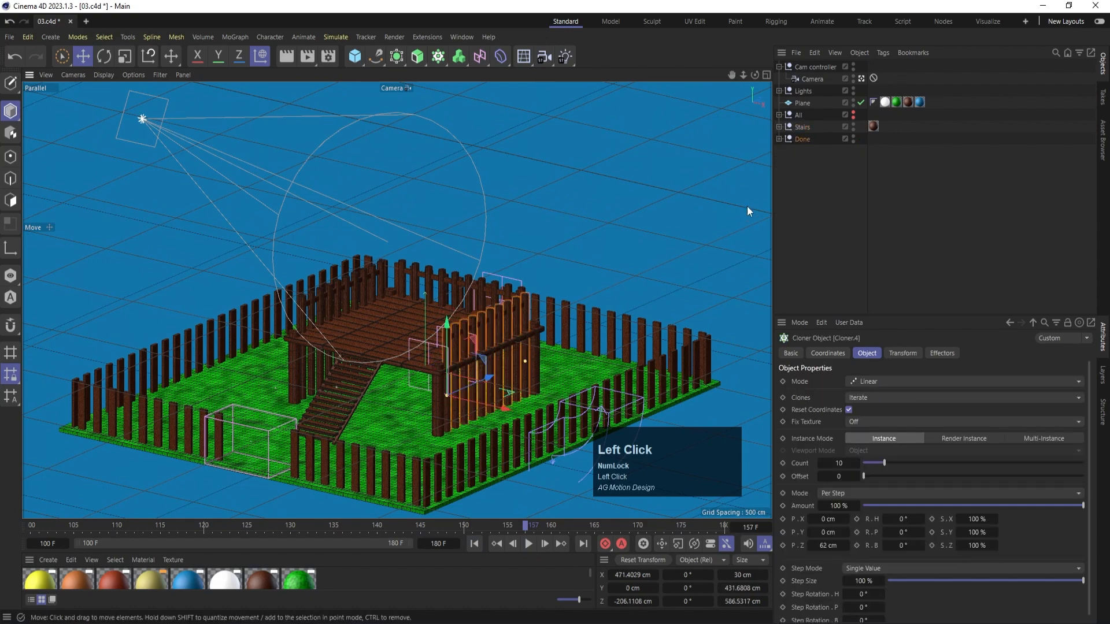
left_click(778, 139)
left_click(817, 187)
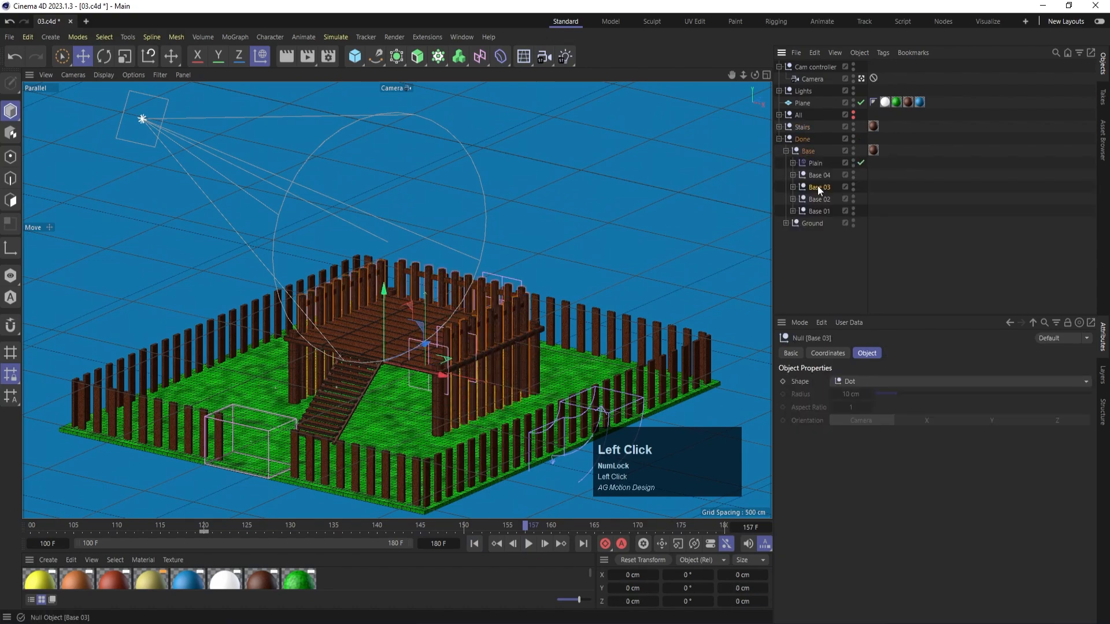
left_click(823, 199)
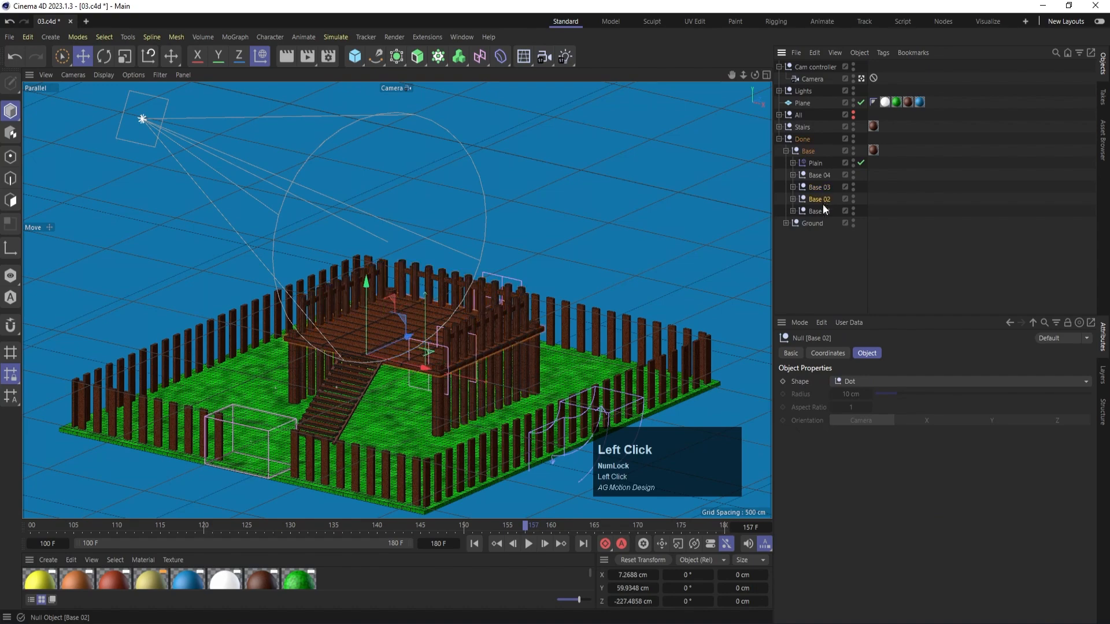
left_click(792, 199)
left_click(822, 211)
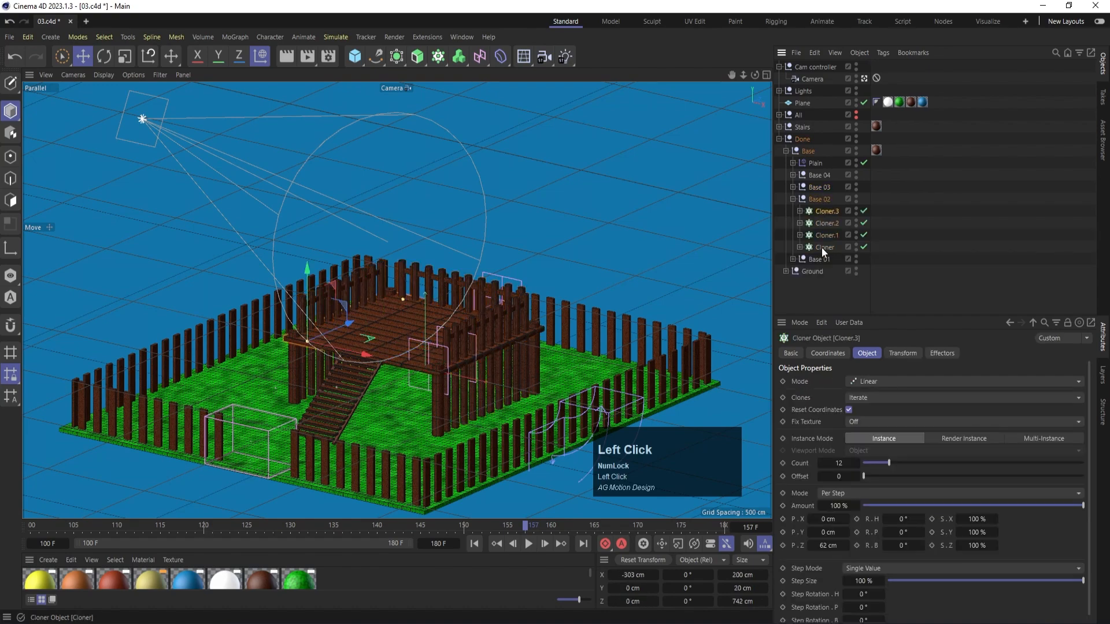
left_click(821, 247, "shift")
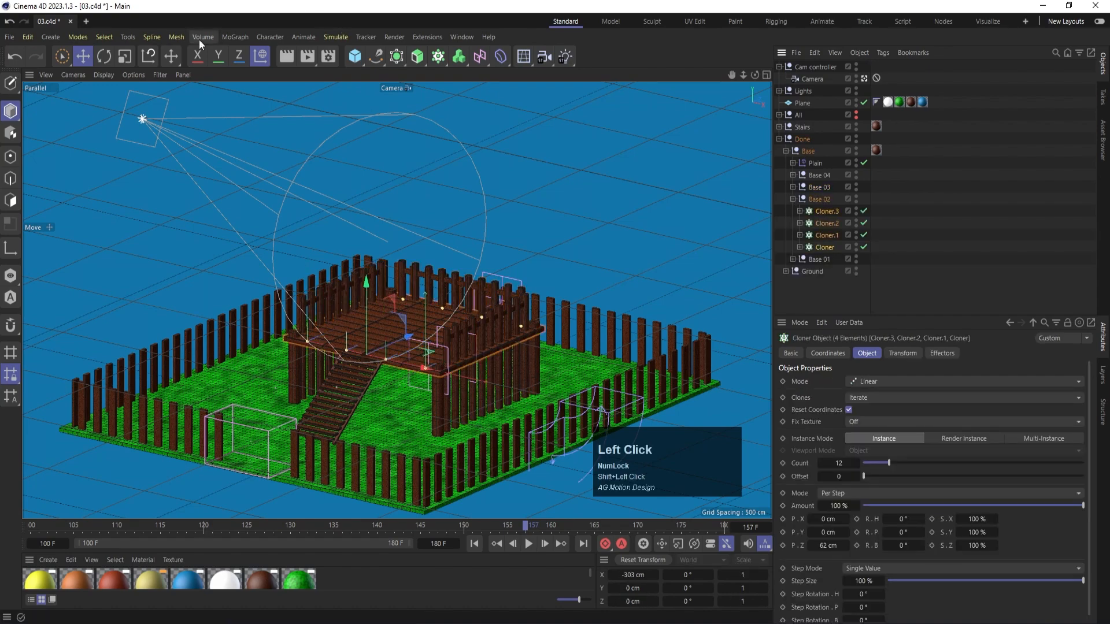
left_click(236, 38)
mouse_move(247, 57)
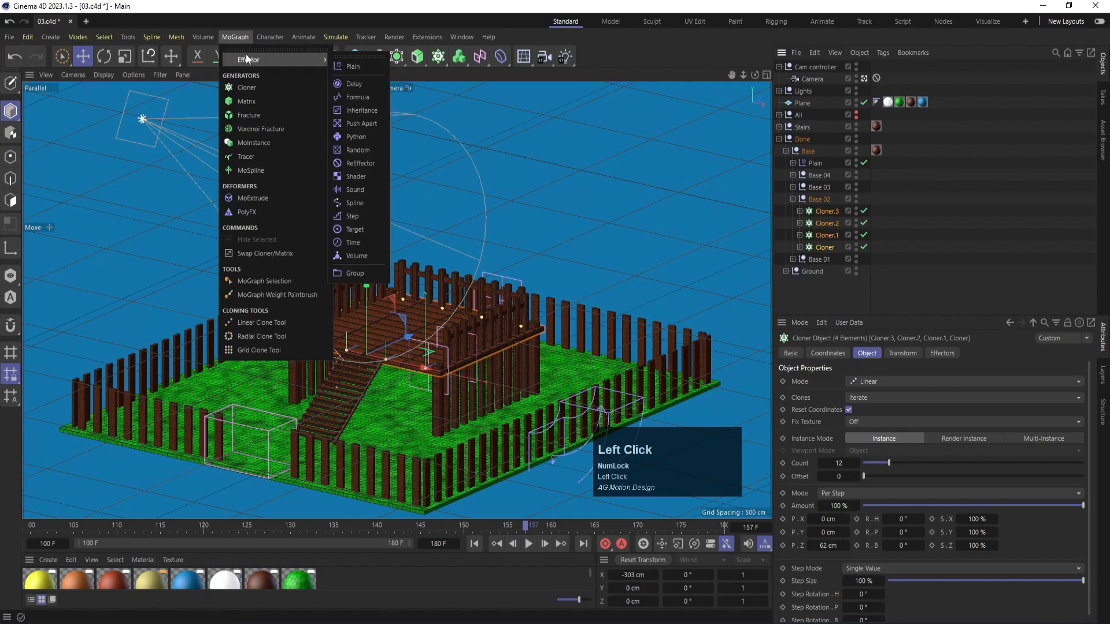
left_click(366, 83)
left_click_drag(807, 67, 817, 215)
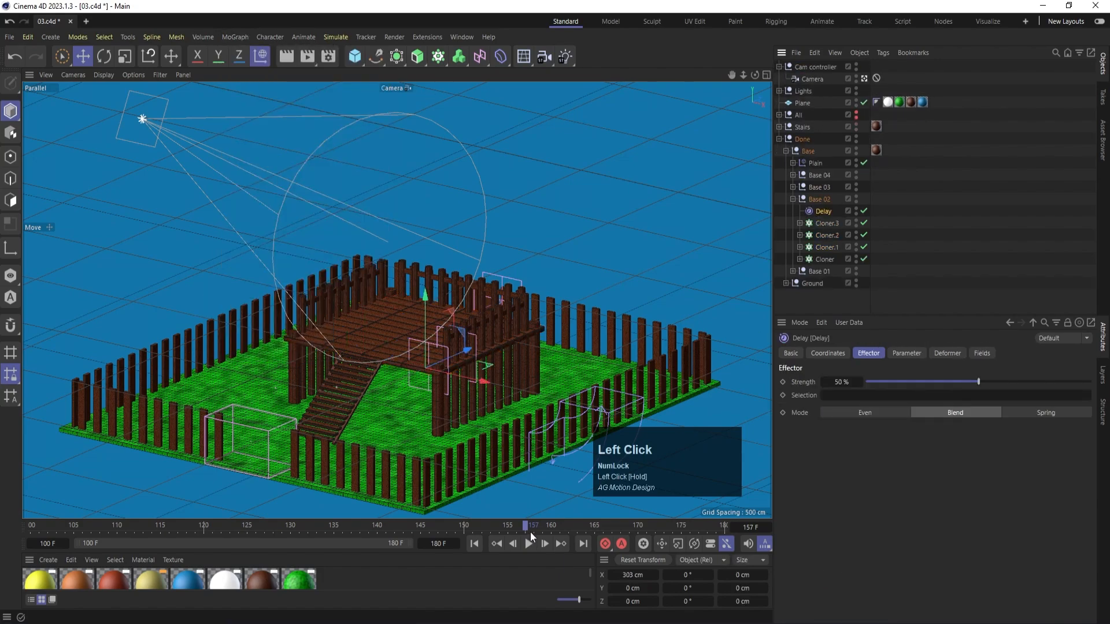
Set the timeline's start to frame 0 and play the animation to check the floor planks' motion with the Delay effector.
left_click_drag(501, 523, 5, 535)
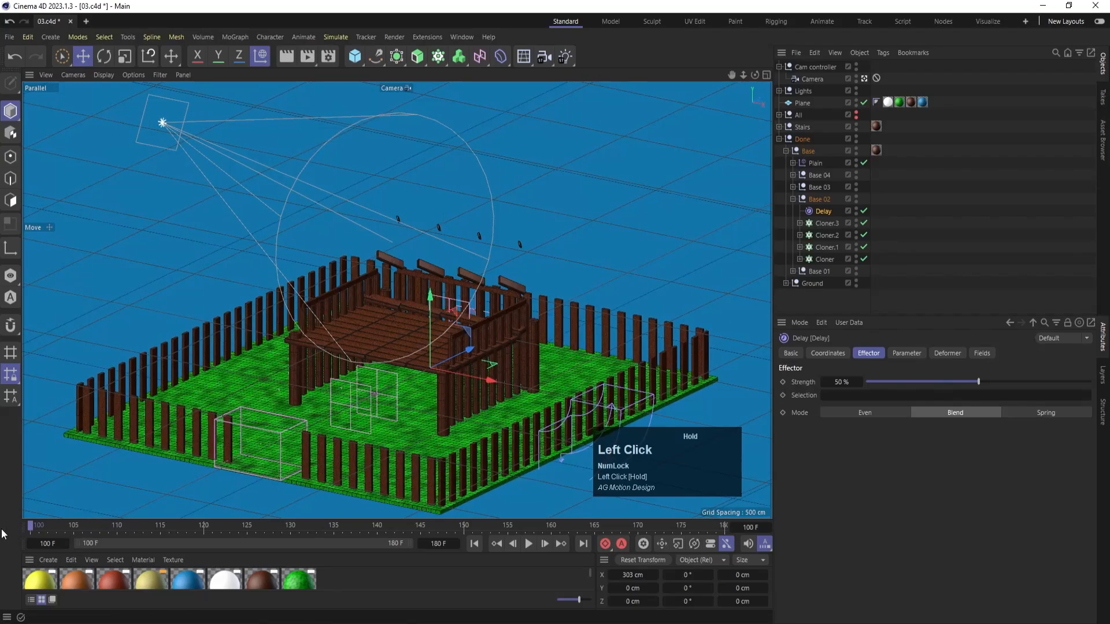
left_click(52, 542)
type("0")
key("Return")
left_click_drag(81, 526, 115, 526)
left_click(532, 545)
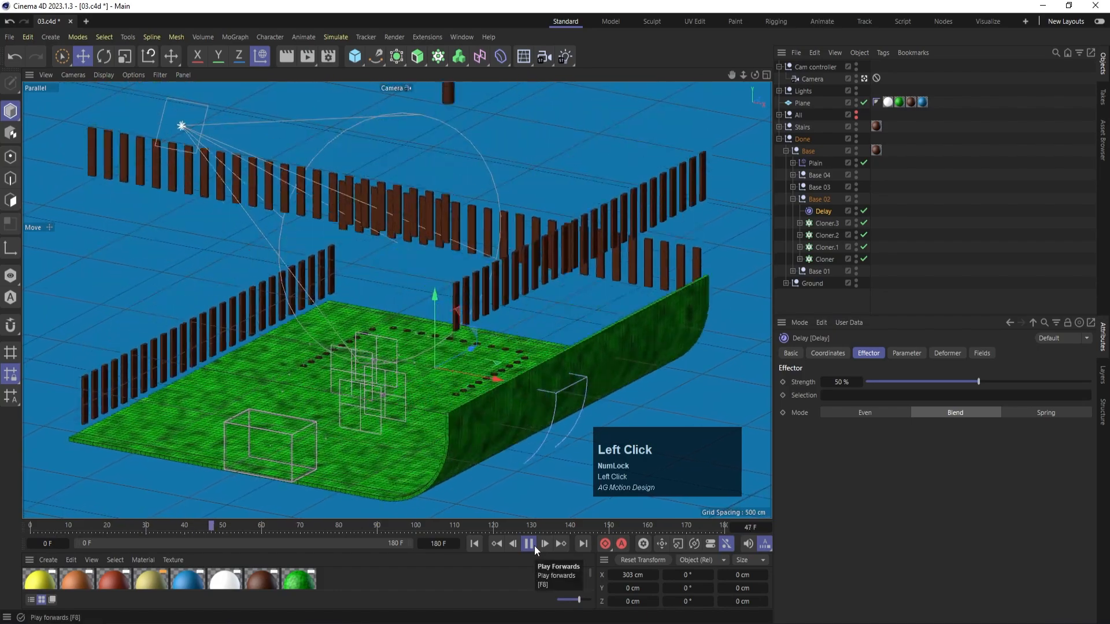
left_click(528, 544)
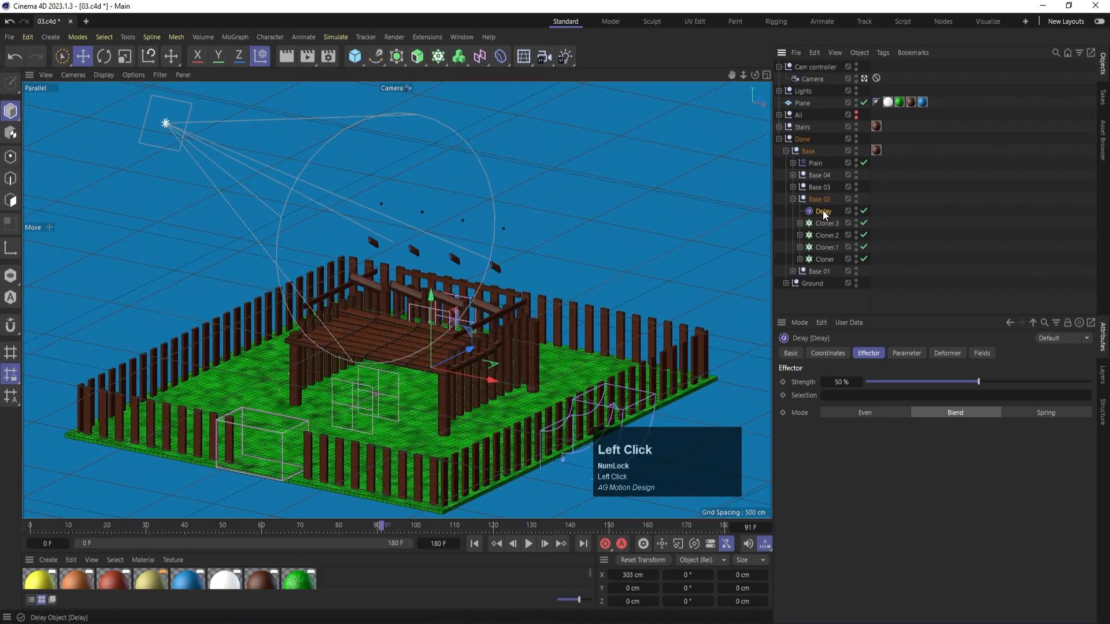
Set the Base 02 Delay effector's mode to Spring and play the animation from frame 0.
left_click(1040, 411)
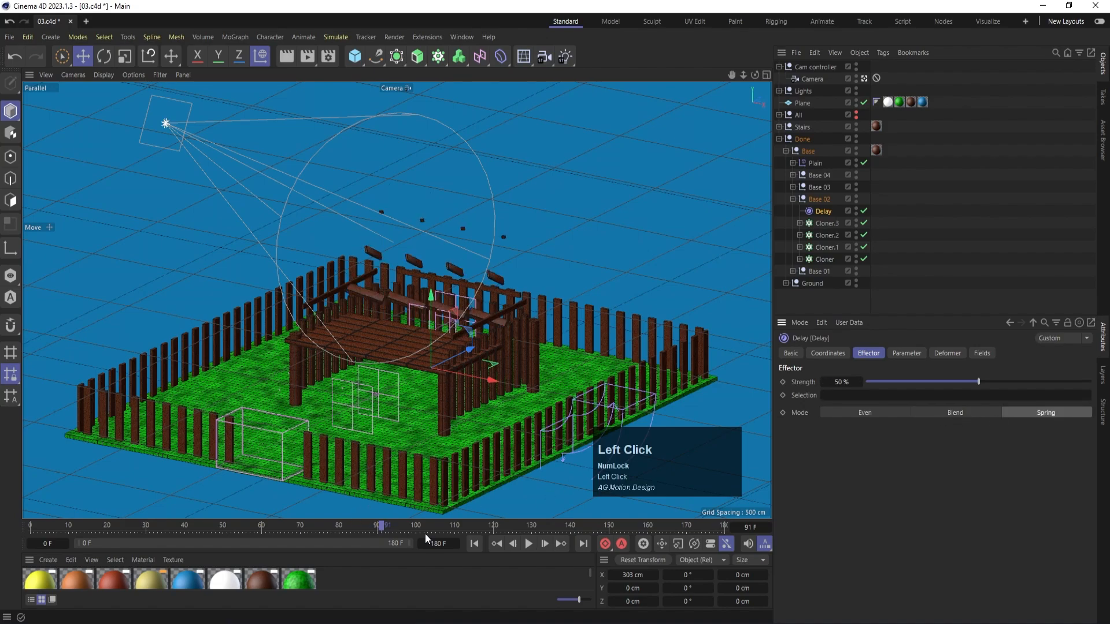
left_click(474, 546)
left_click(528, 544)
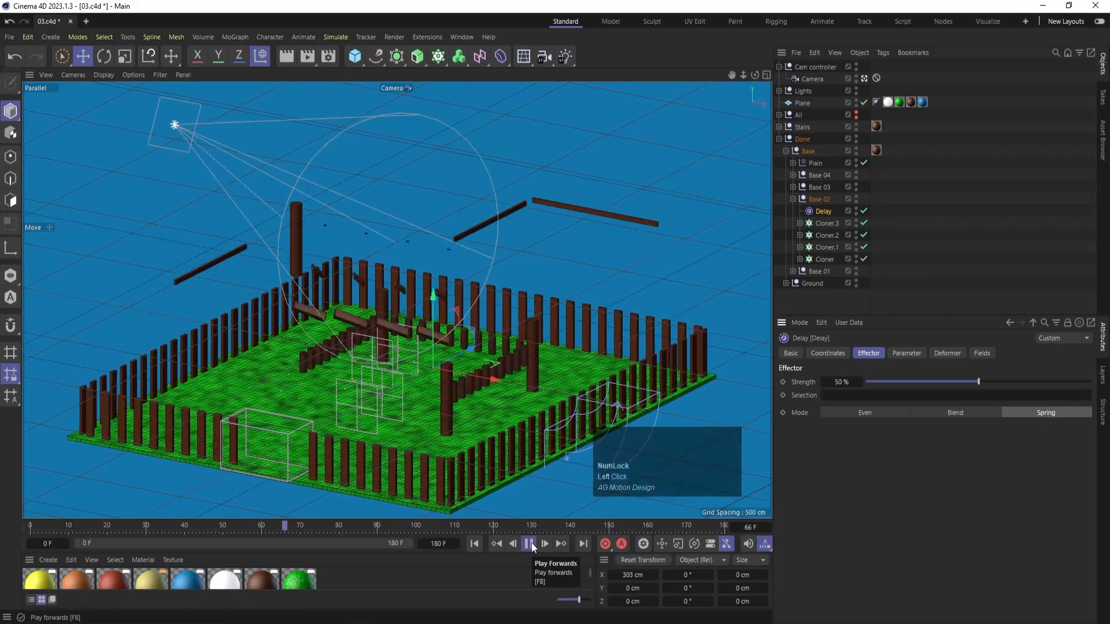
left_click(529, 544)
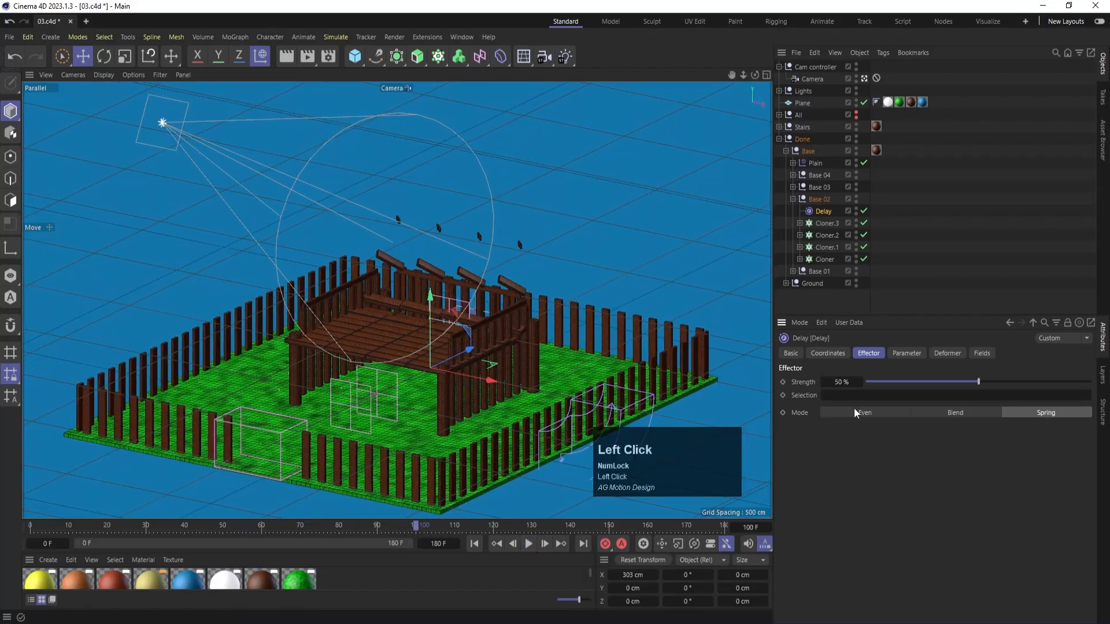
Set the Base 02 Delay effector's strength to 80% and replay the animation from the beginning.
double_click(839, 382)
type("80")
key("Return")
left_click(474, 544)
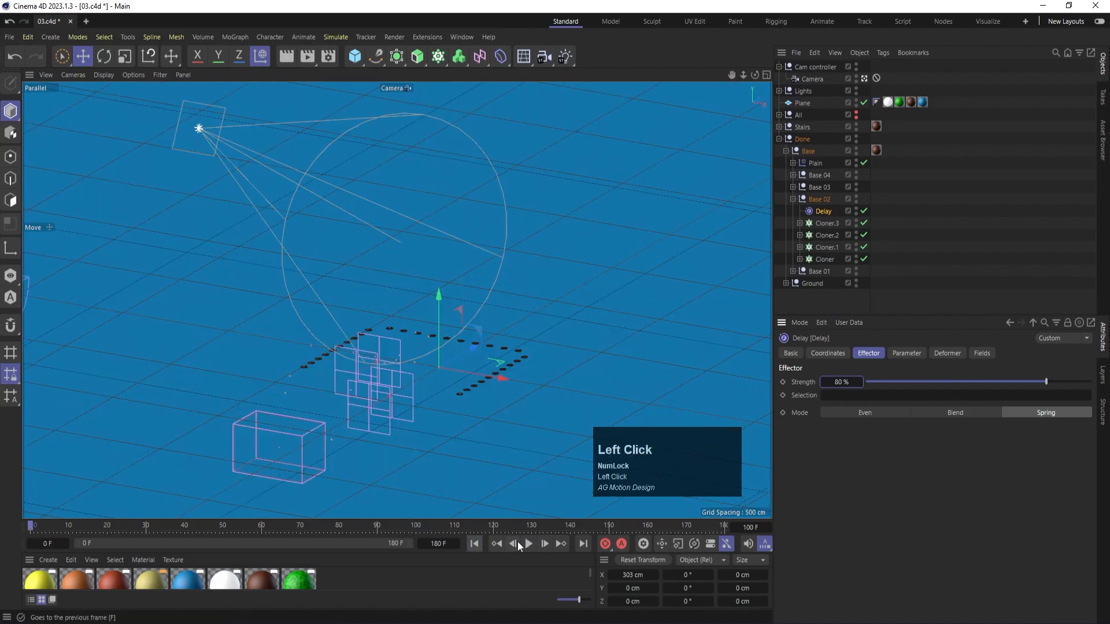
left_click(529, 544)
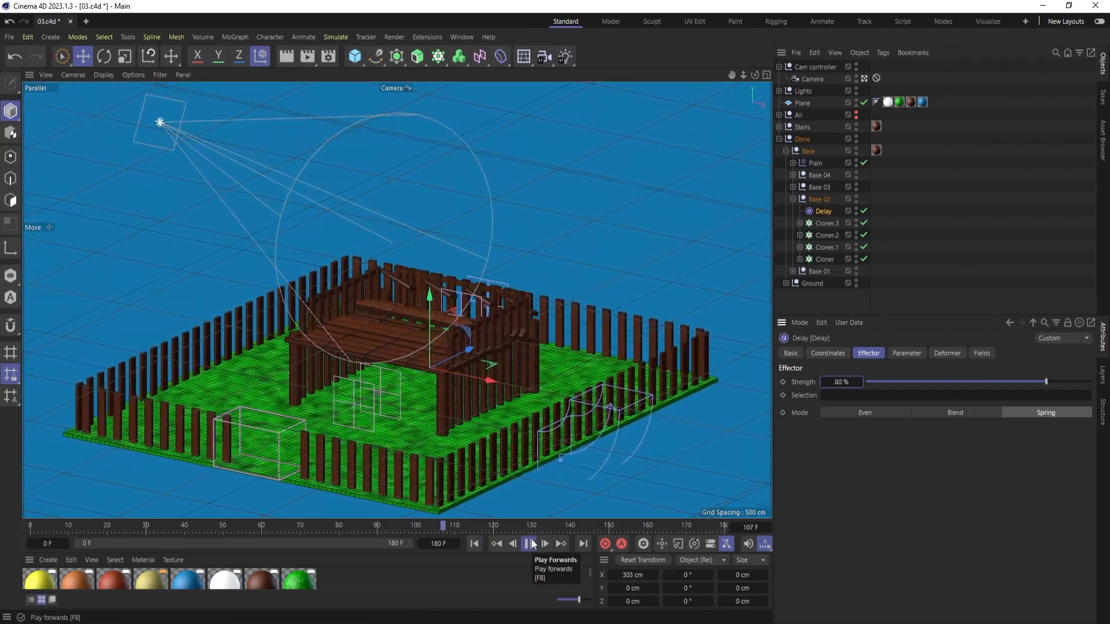
left_click(529, 543)
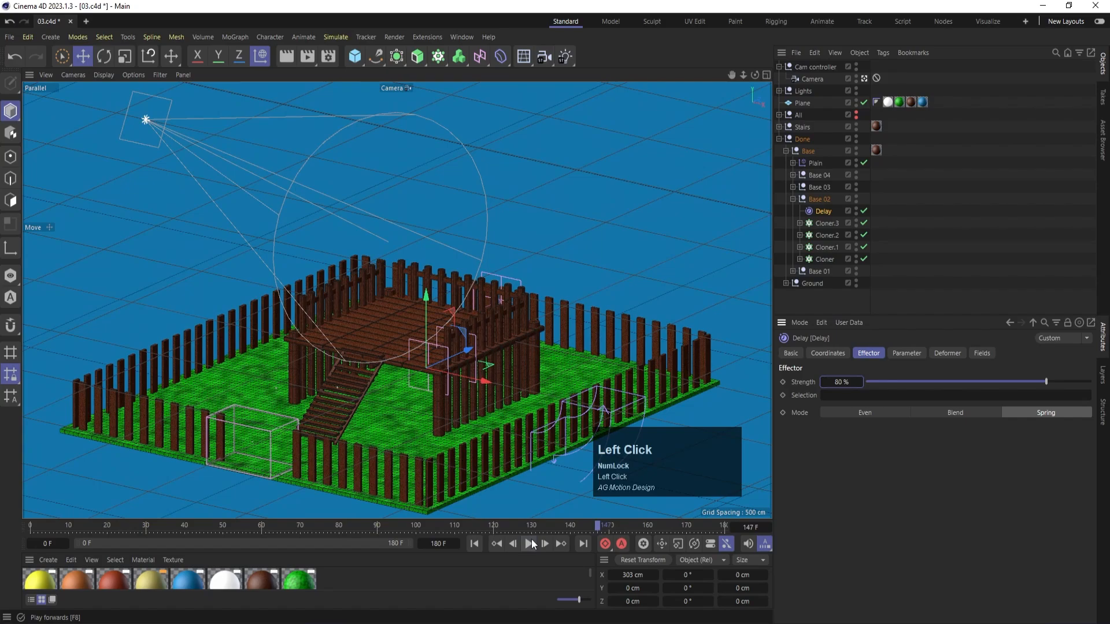
Set the timeline's start to frame 100 and play the animation from there to review the stairs' assembly.
mouse_move(541, 524)
left_mouse_down()
mouse_move(486, 520)
mouse_move(520, 527)
left_mouse_up()
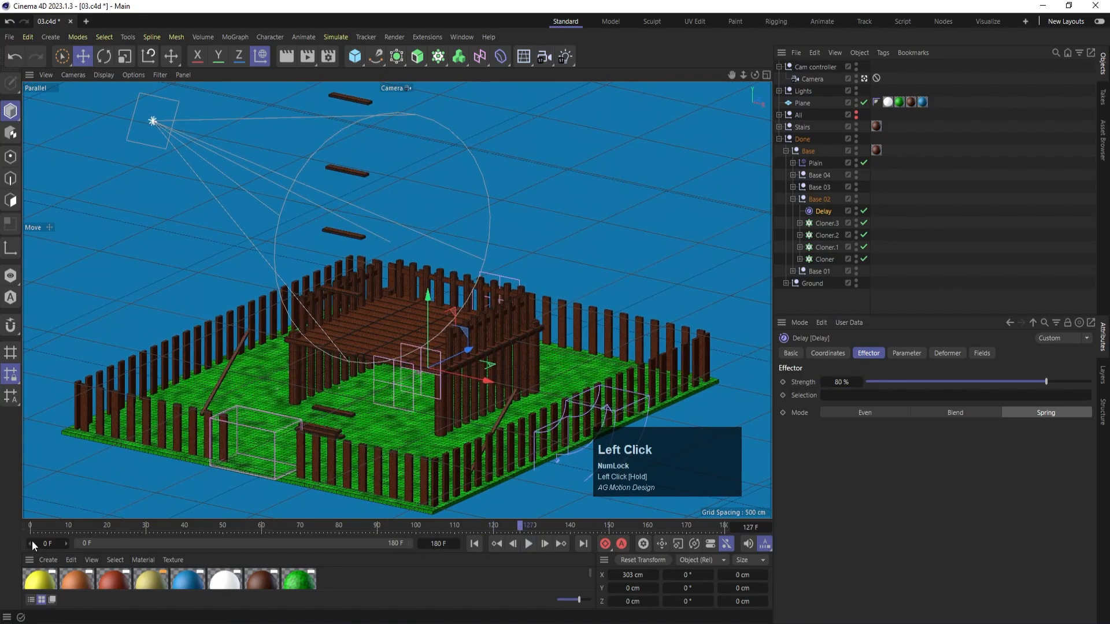
left_click(46, 544)
type("100")
key("Return")
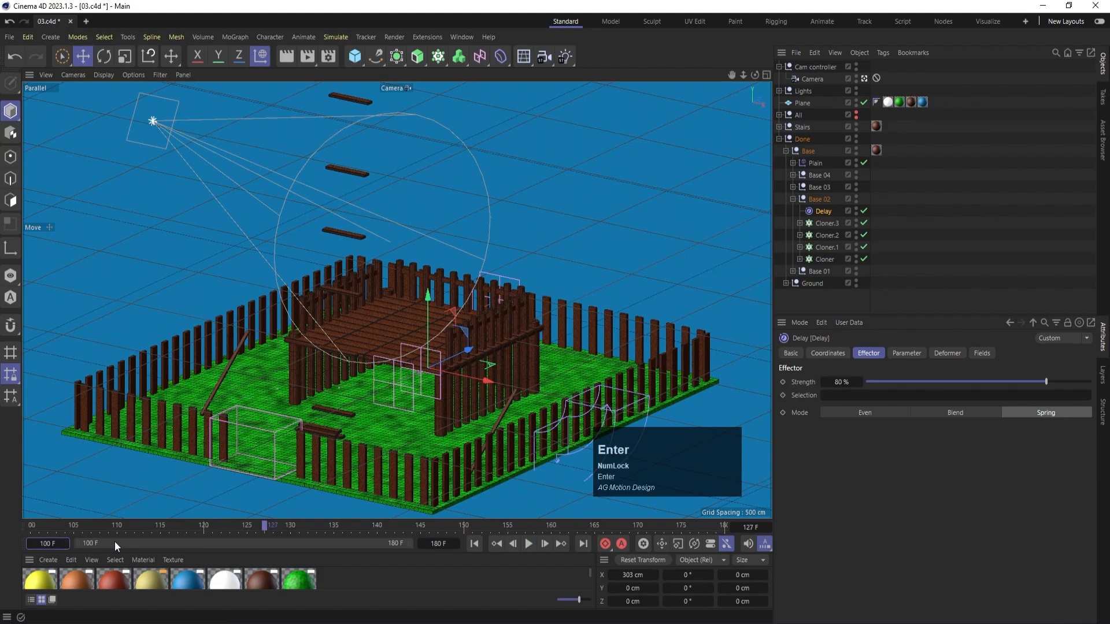
left_click_drag(262, 526, 7, 516)
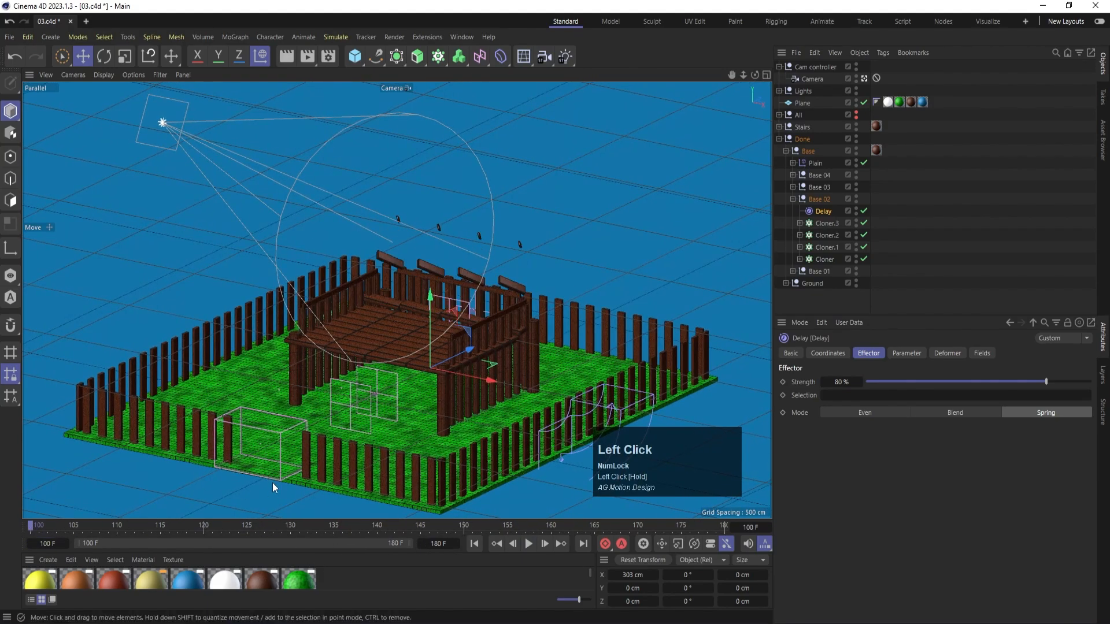
left_click(529, 543)
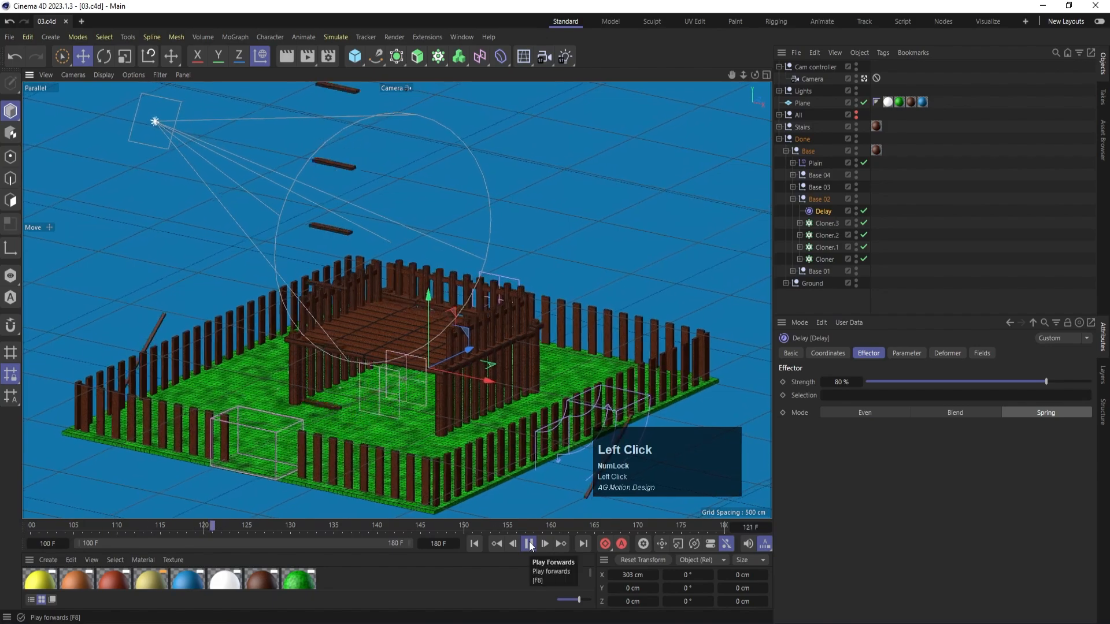
left_click(529, 544)
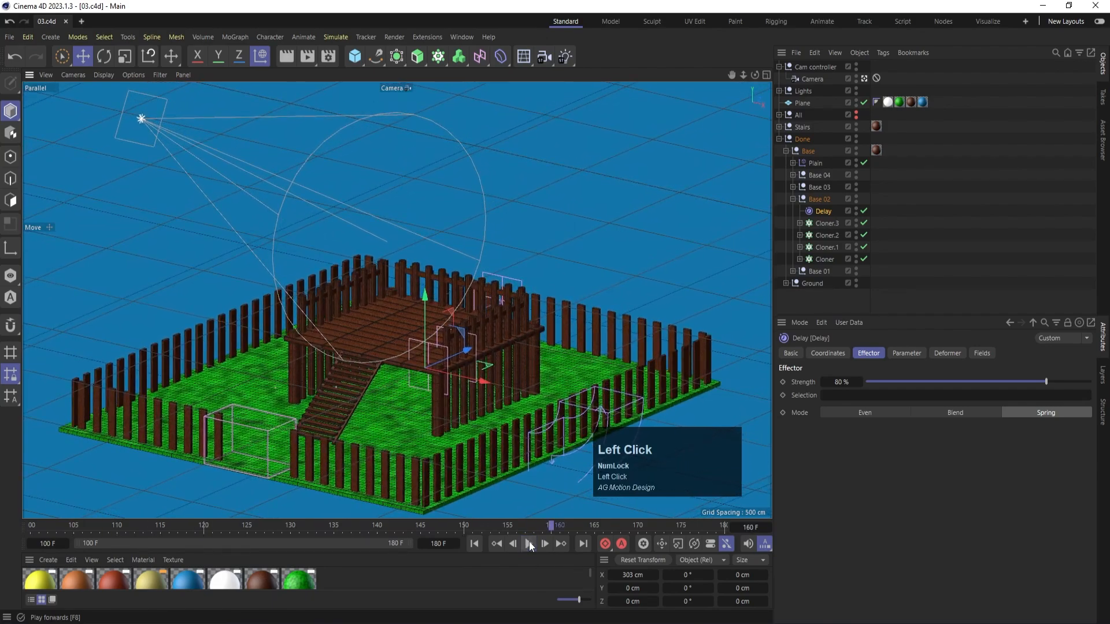
Go to frame 135, set the timeline's start to frame 135, and save the scene.
left_click_drag(517, 527, 334, 527)
left_click(44, 544)
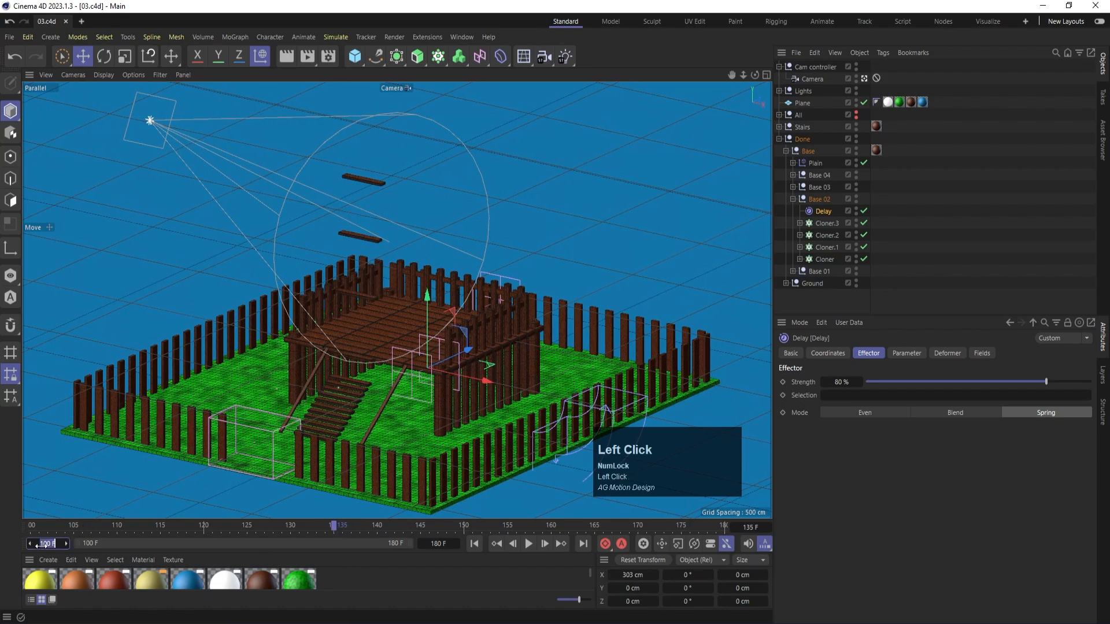
type("135")
key("Return")
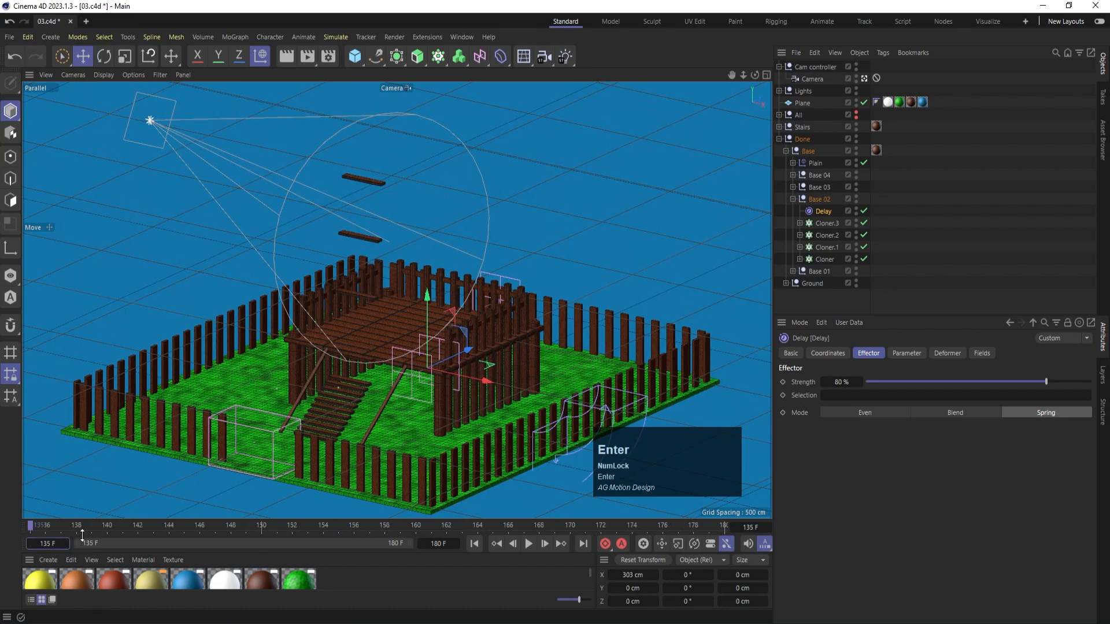
key("ctrl+s")
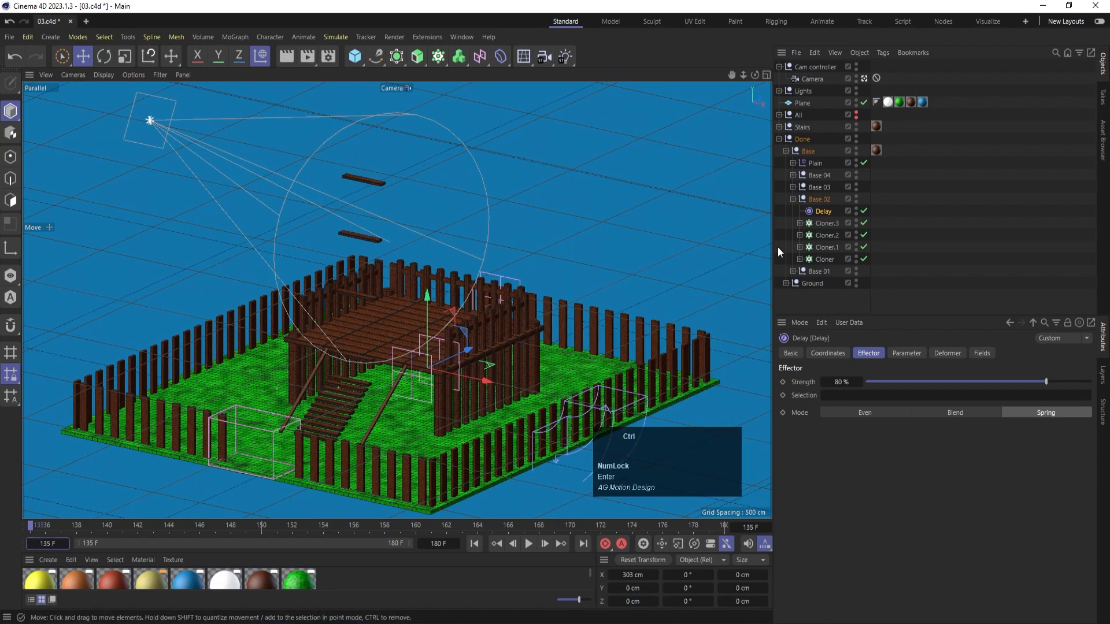